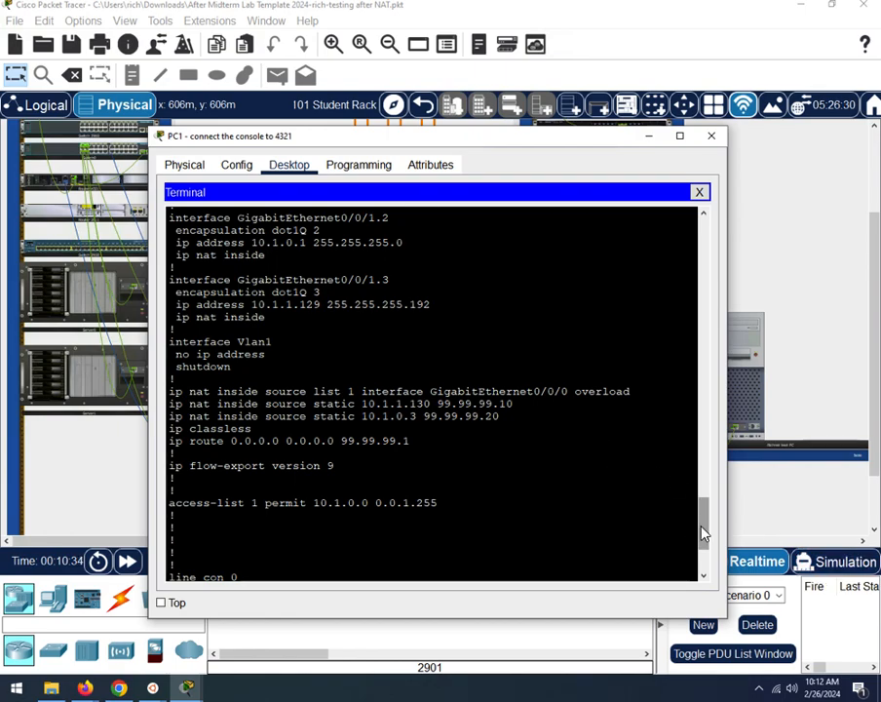
{"action": "left_click_drag", "start_coordinate": [704, 533], "coordinate": [702, 570]}
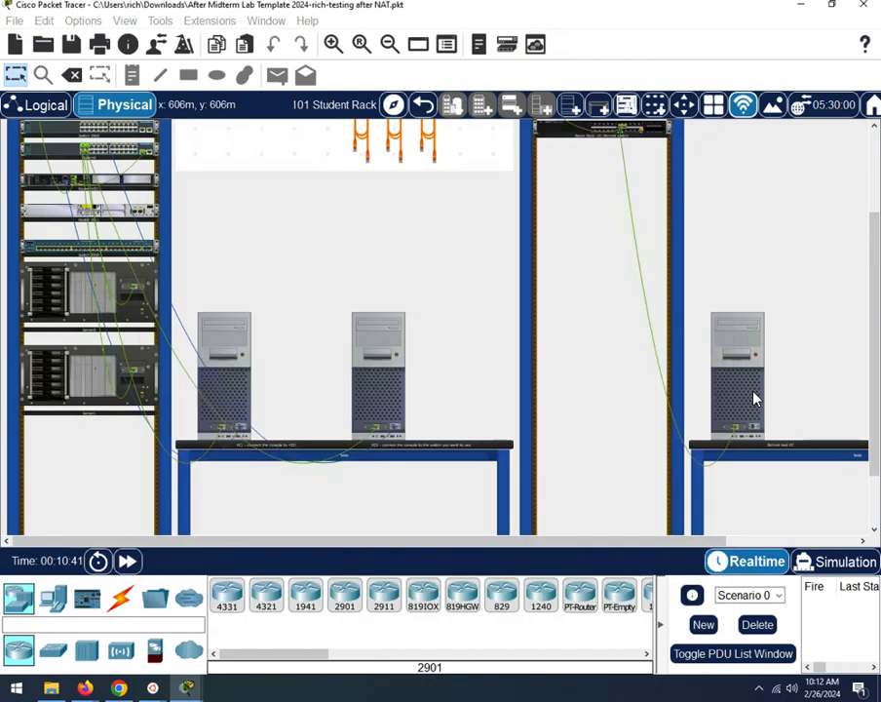
{"action": "left_click", "coordinate": [747, 396]}
{"action": "left_click", "coordinate": [754, 398]}
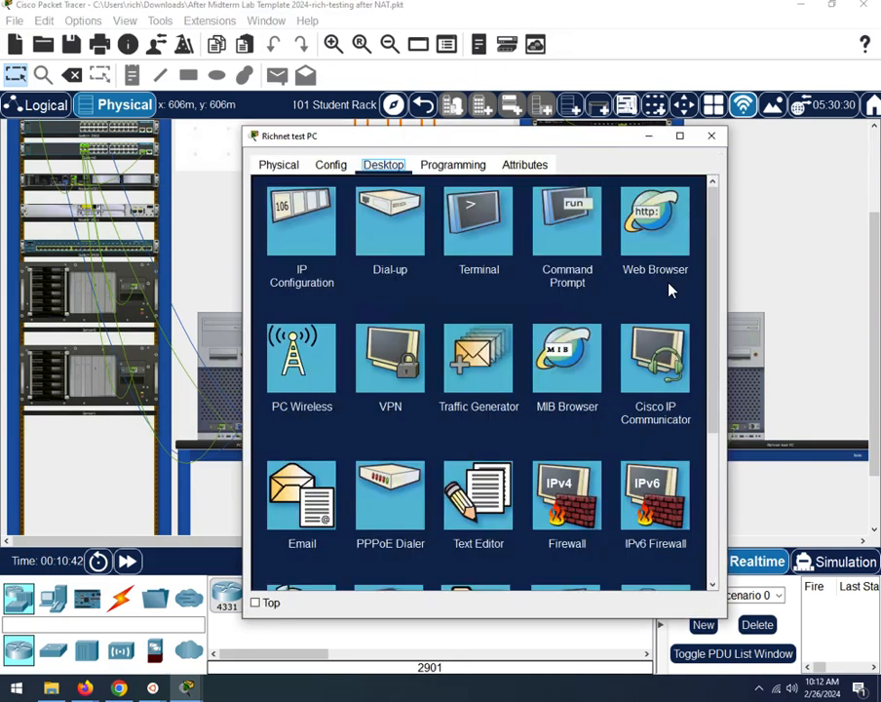
{"action": "left_click", "coordinate": [647, 225]}
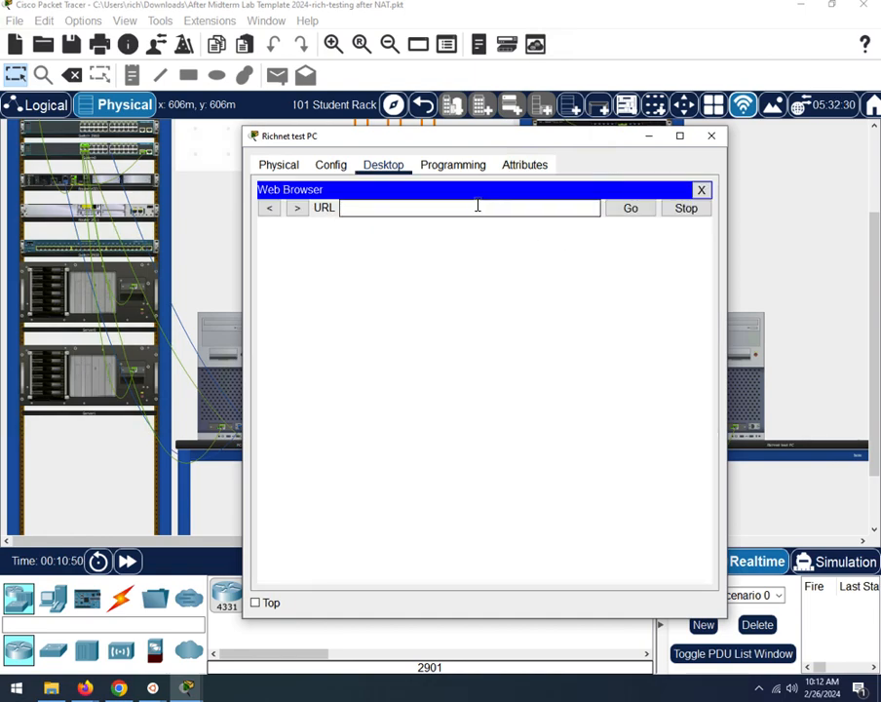
{"action": "type", "text": "99.99.9.10"}
{"action": "key", "text": "BackSpace"}
{"action": "key", "text": "BackSpace"}
{"action": "type", "text": "10"}
{"action": "key", "text": "Return"}
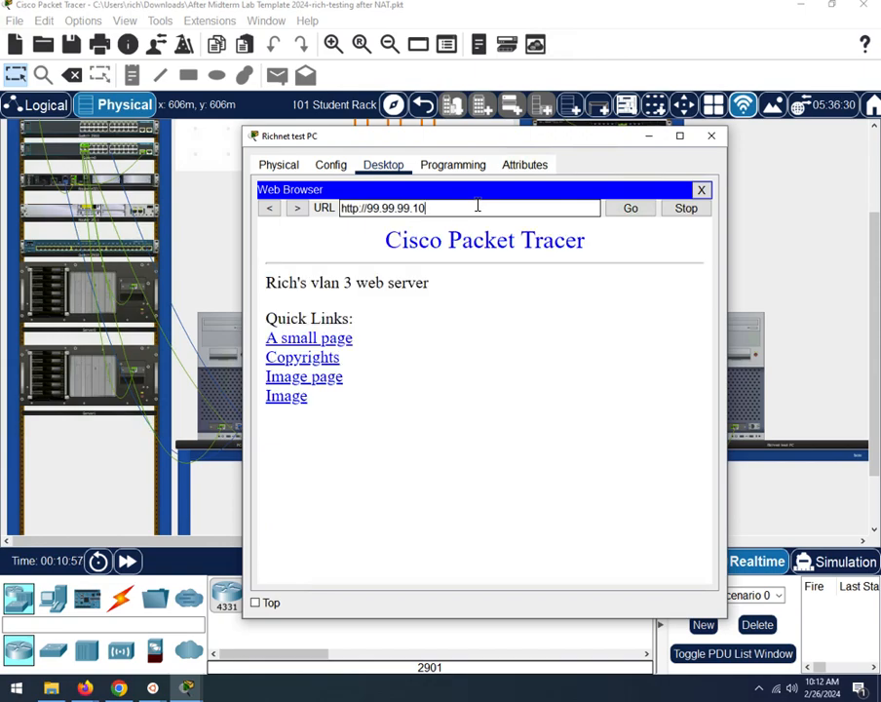
{"action": "key", "text": "BackSpace"}
{"action": "key", "text": "BackSpace"}
{"action": "type", "text": "20"}
{"action": "key", "text": "Return"}
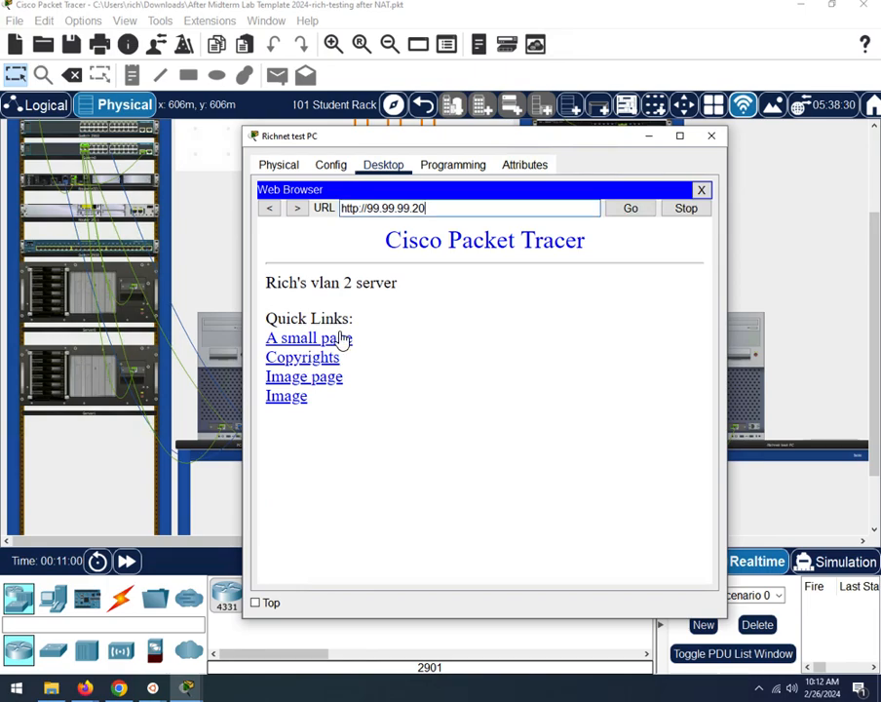
{"action": "left_click", "coordinate": [712, 135]}
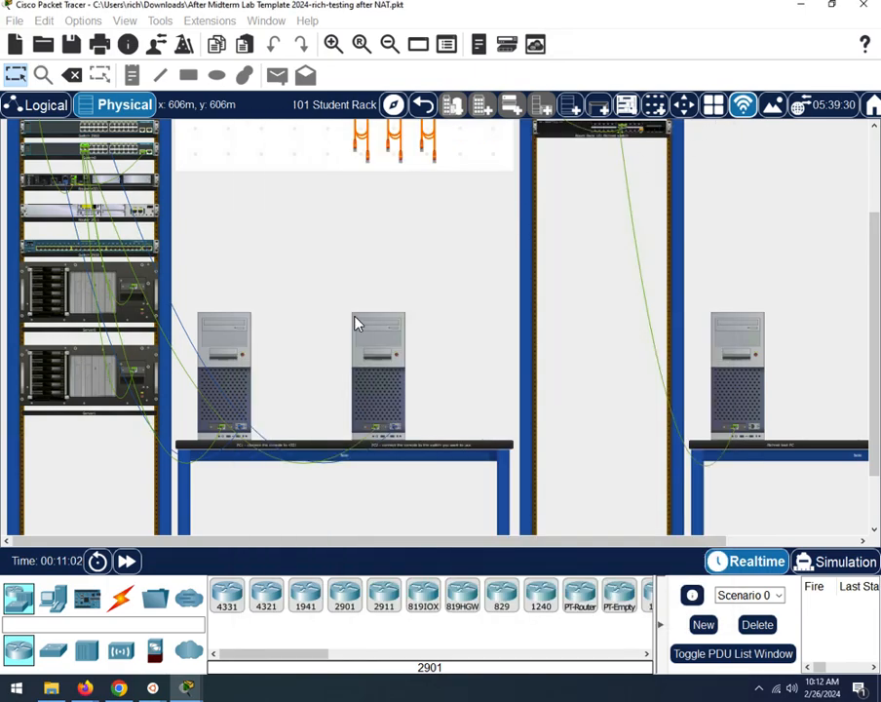
{"action": "left_click", "coordinate": [230, 390]}
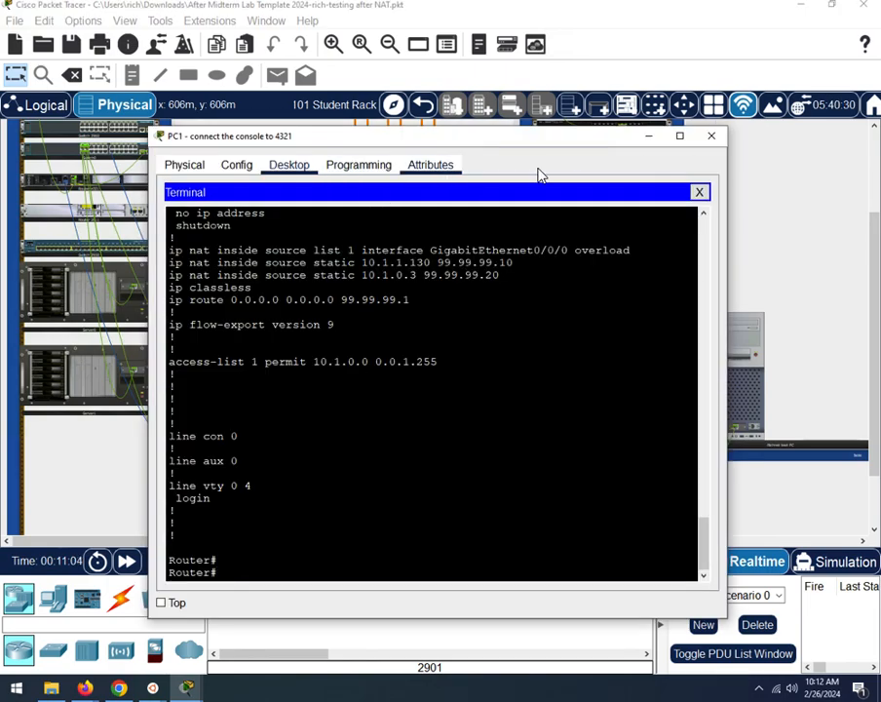
{"action": "left_click", "coordinate": [699, 192]}
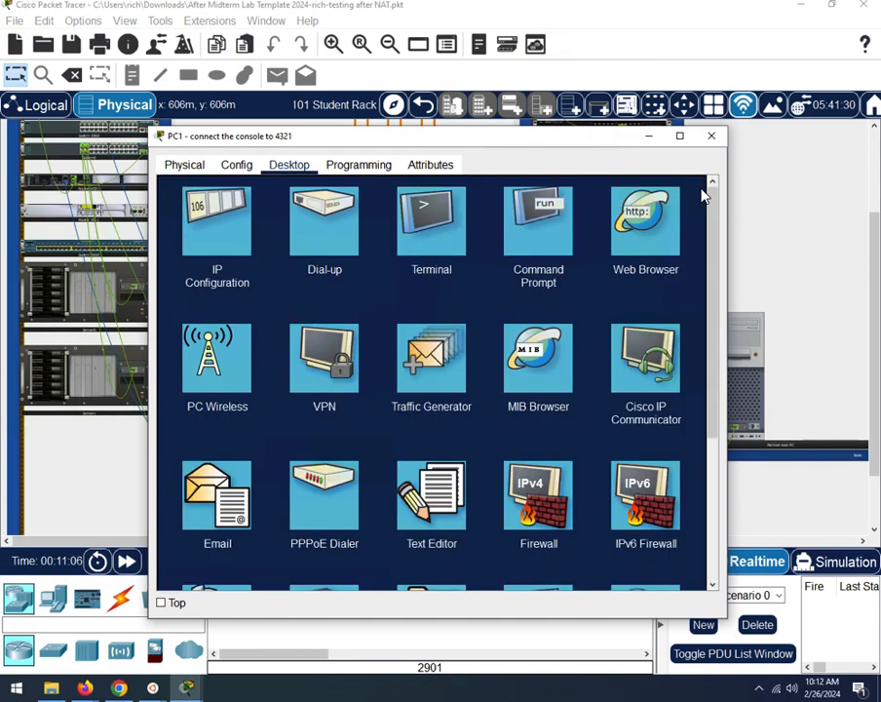
{"action": "left_click", "coordinate": [645, 219]}
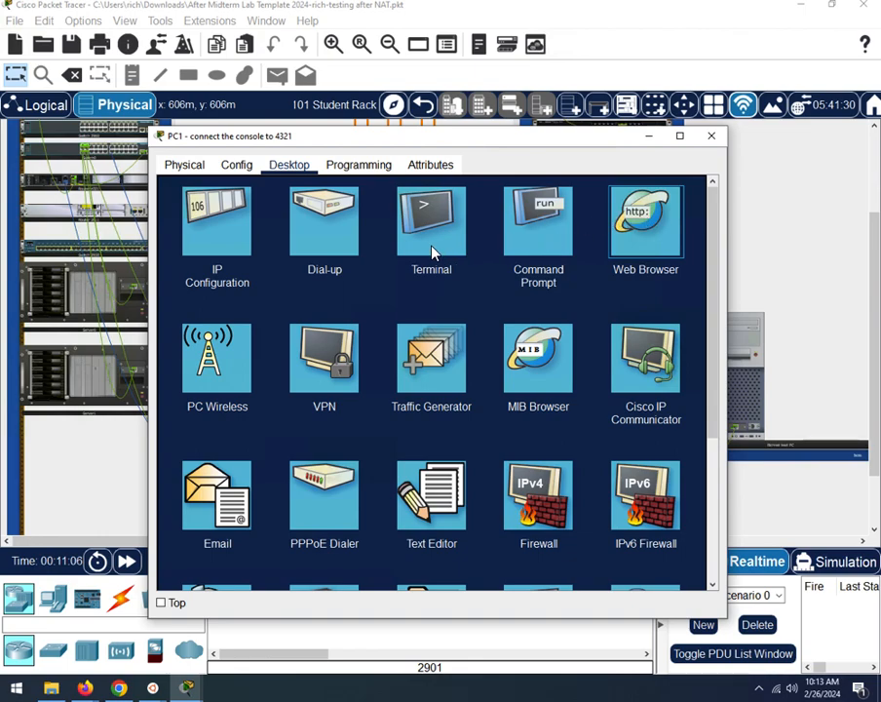
{"action": "type", "text": "www.cnt.lab"}
{"action": "key", "text": "Return"}
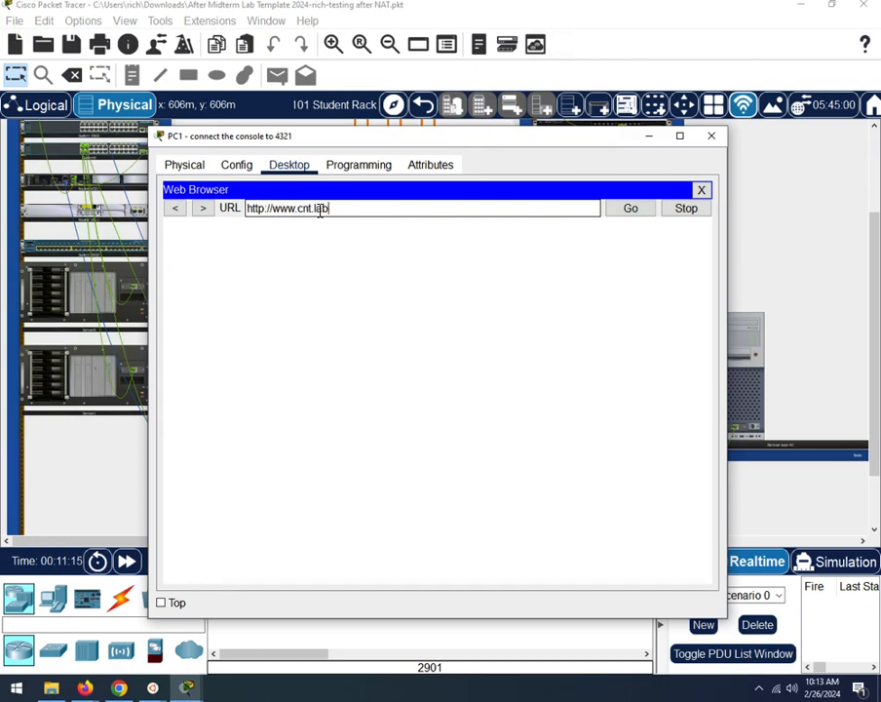
{"action": "left_click", "coordinate": [124, 564]}
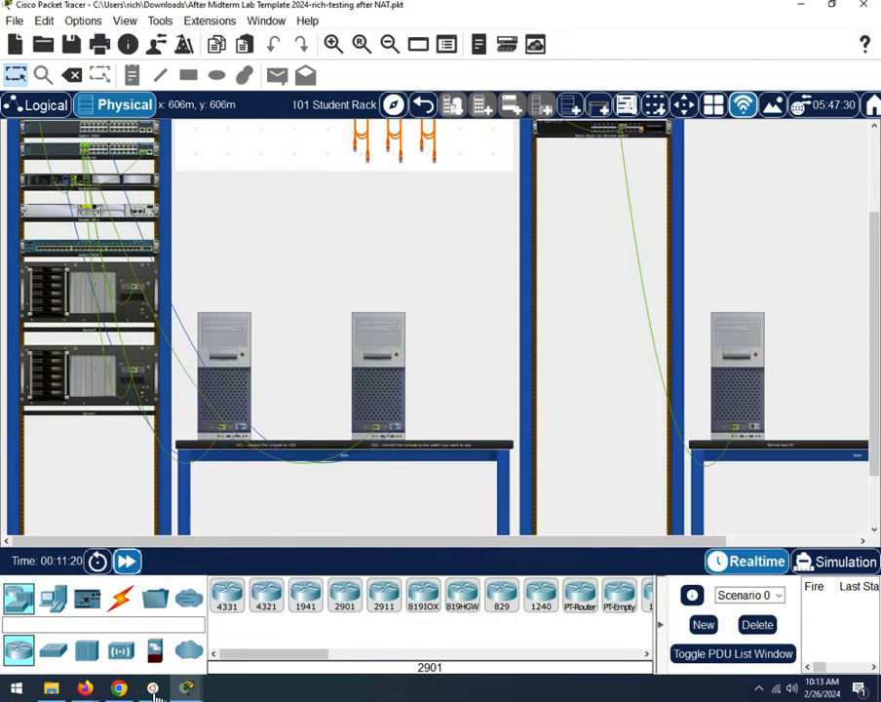
{"action": "left_click", "coordinate": [236, 376]}
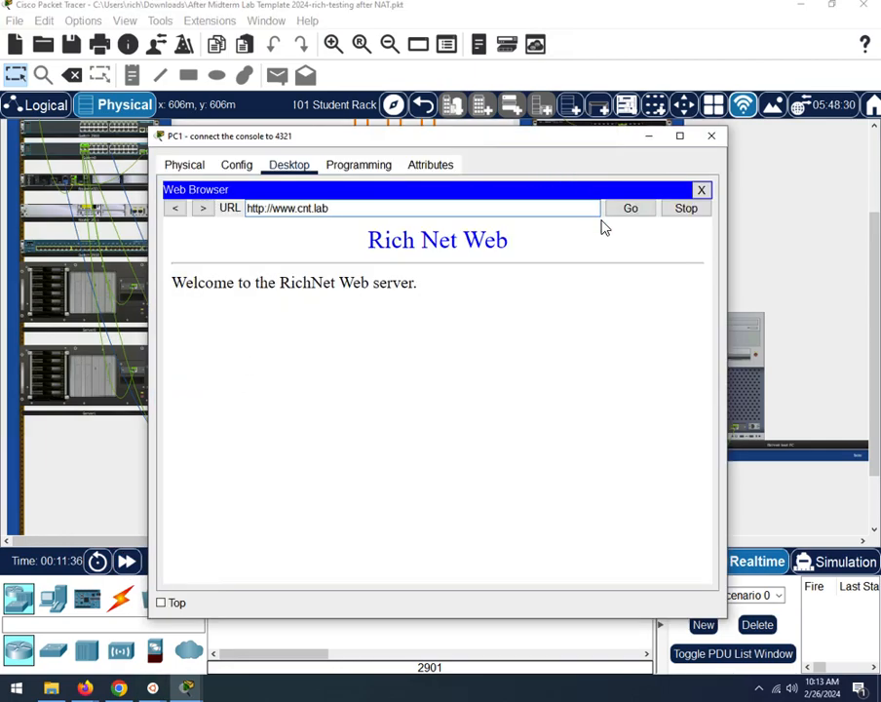
{"action": "left_click", "coordinate": [710, 137]}
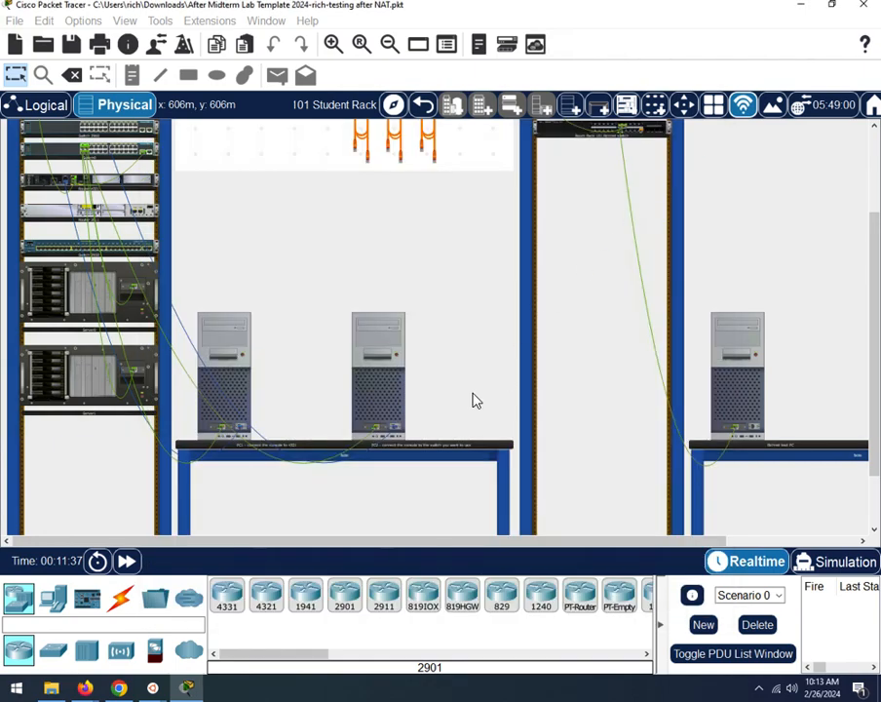
{"action": "left_click", "coordinate": [393, 391]}
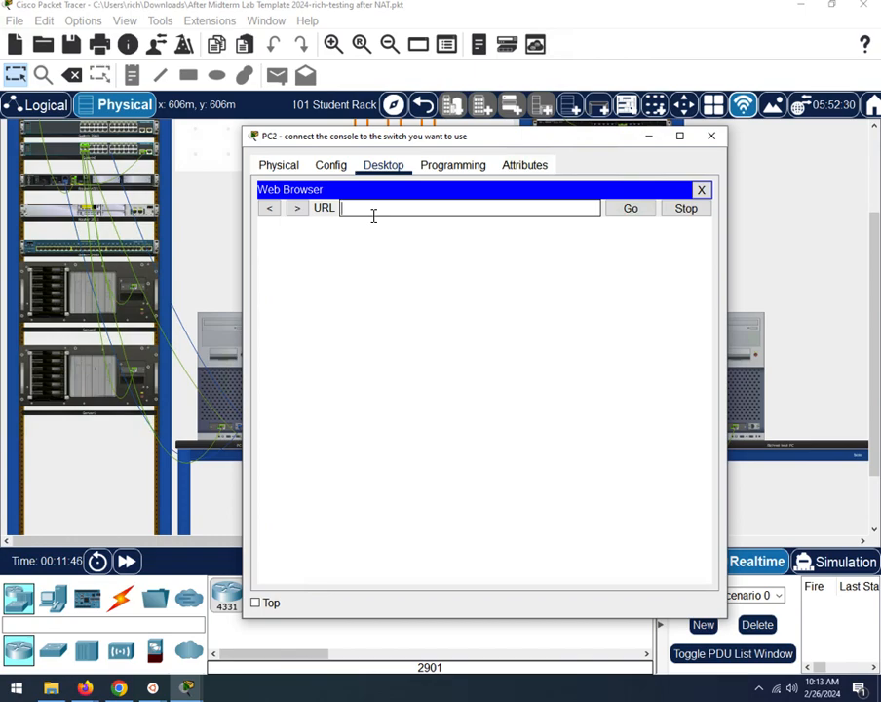
{"action": "type", "text": "ww"}
{"action": "type", "text": "w.cet.lab"}
{"action": "key", "text": "Return"}
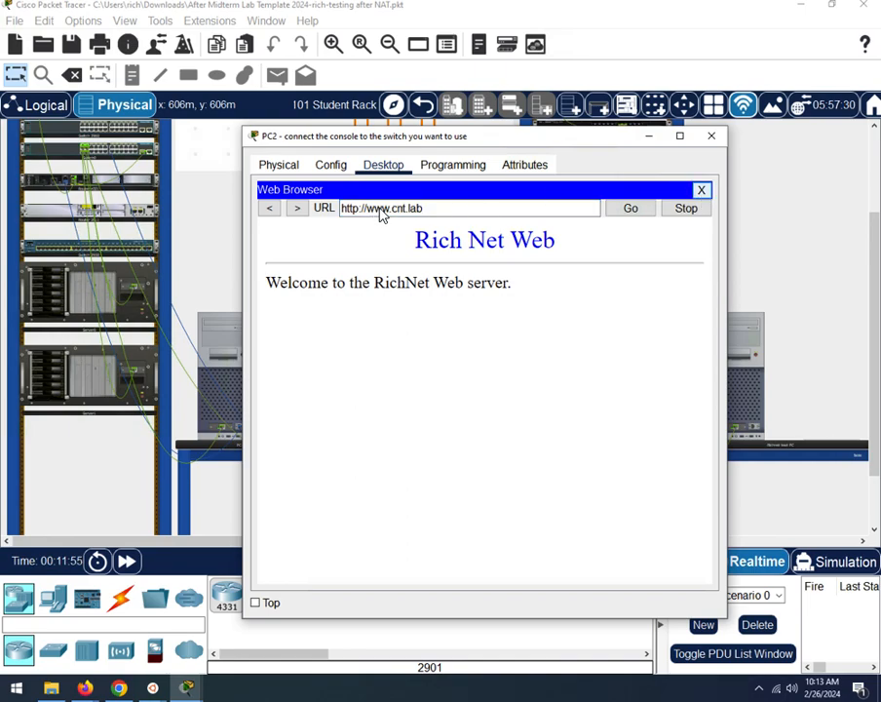
Step: Ping 100.100.100.2 from PC2's command prompt, and close PC2's window
{"action": "left_click", "coordinate": [700, 190]}
{"action": "left_click", "coordinate": [570, 210]}
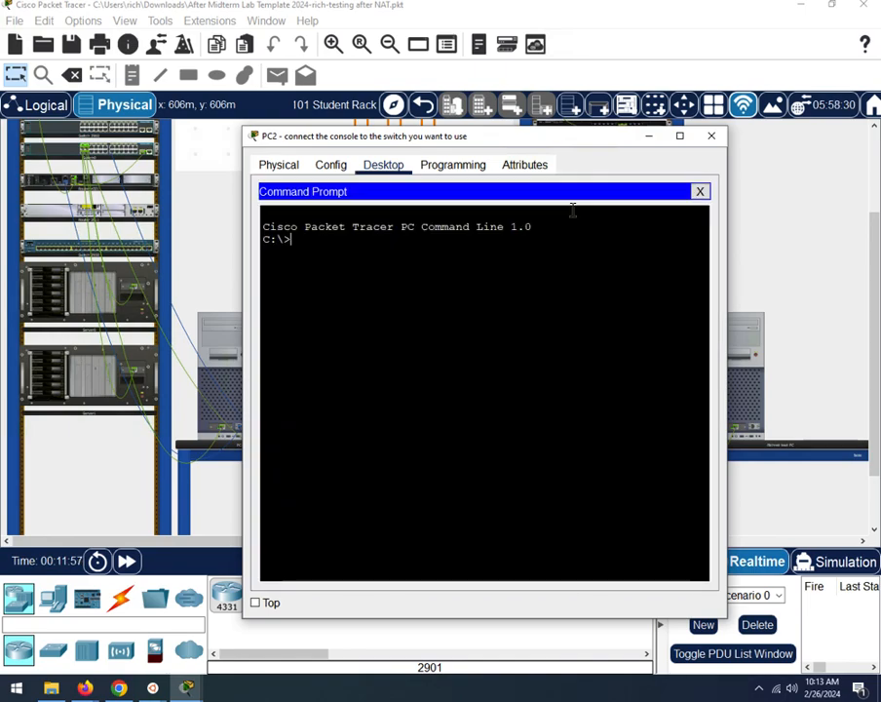
{"action": "type", "text": "ping 100."}
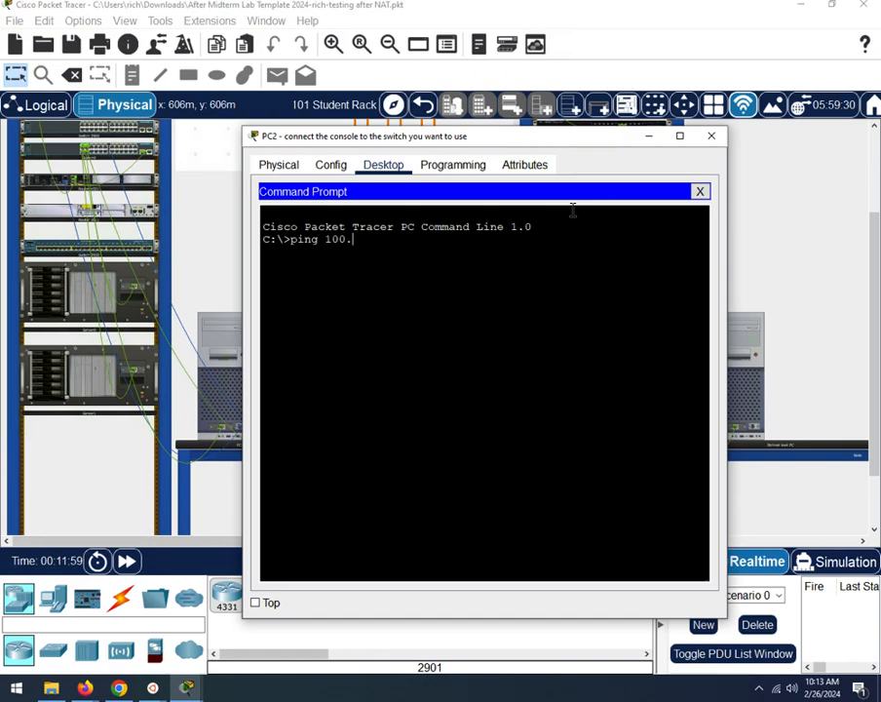
{"action": "type", "text": "1001"}
{"action": "type", "text": ".100.2"}
{"action": "key", "text": "Return"}
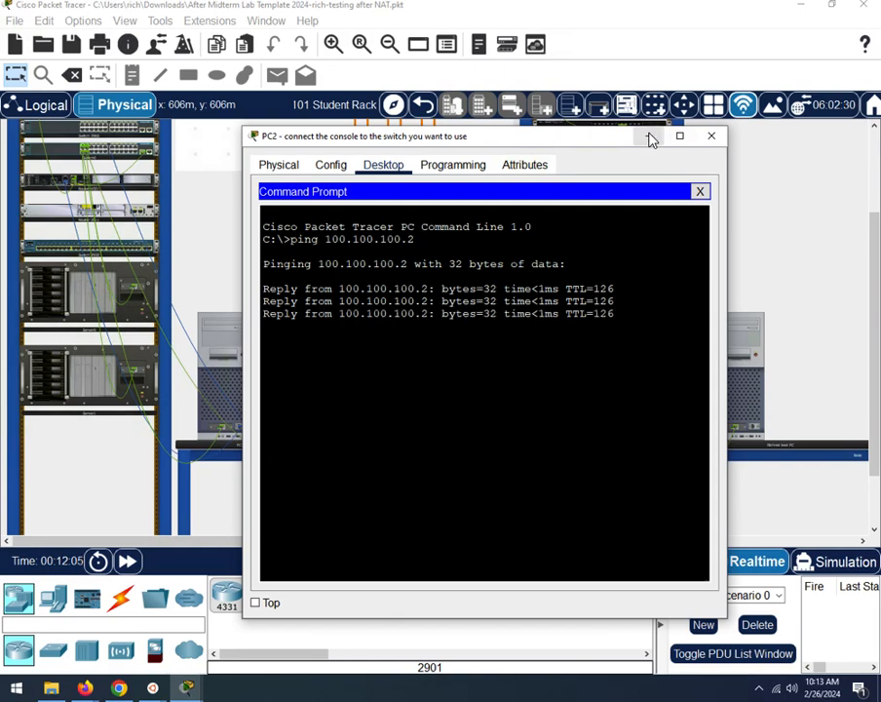
{"action": "left_click", "coordinate": [711, 135]}
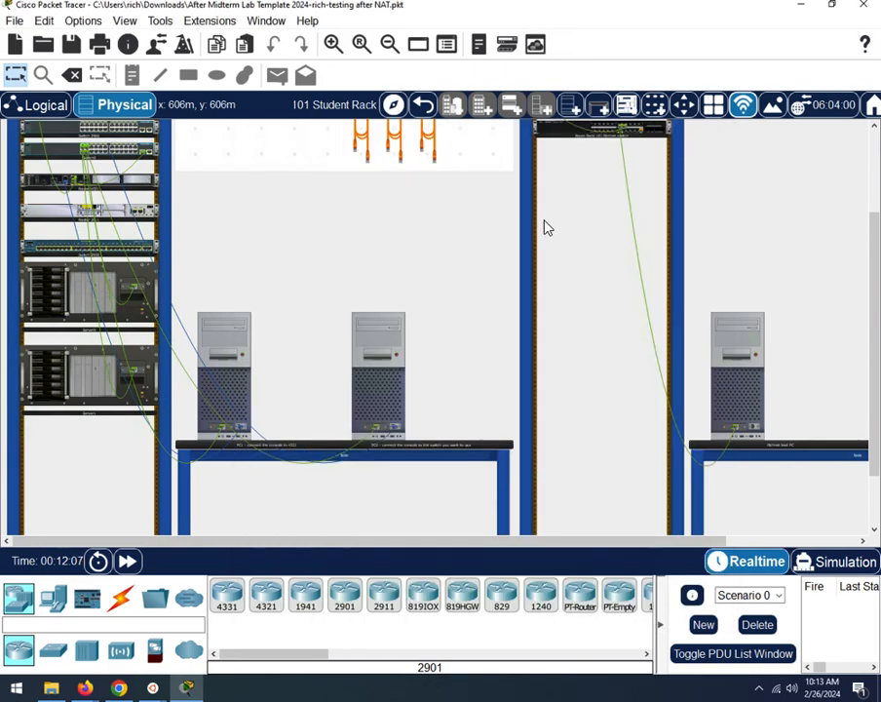
Step: Open a terminal session from PC1 to the router and enter global configuration mode
{"action": "left_click", "coordinate": [244, 382]}
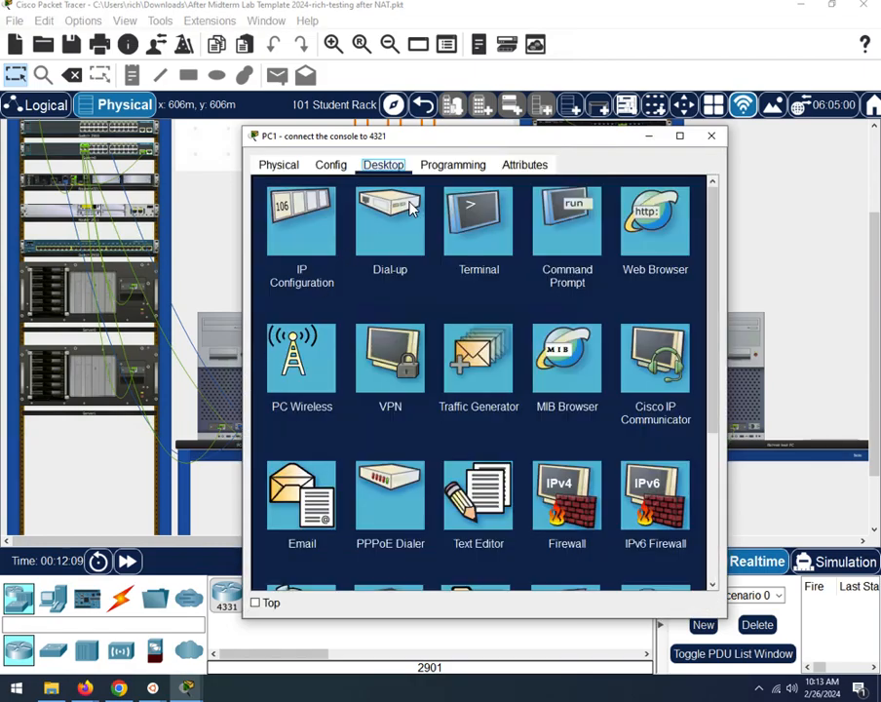
{"action": "left_click", "coordinate": [466, 205]}
{"action": "left_click", "coordinate": [677, 338]}
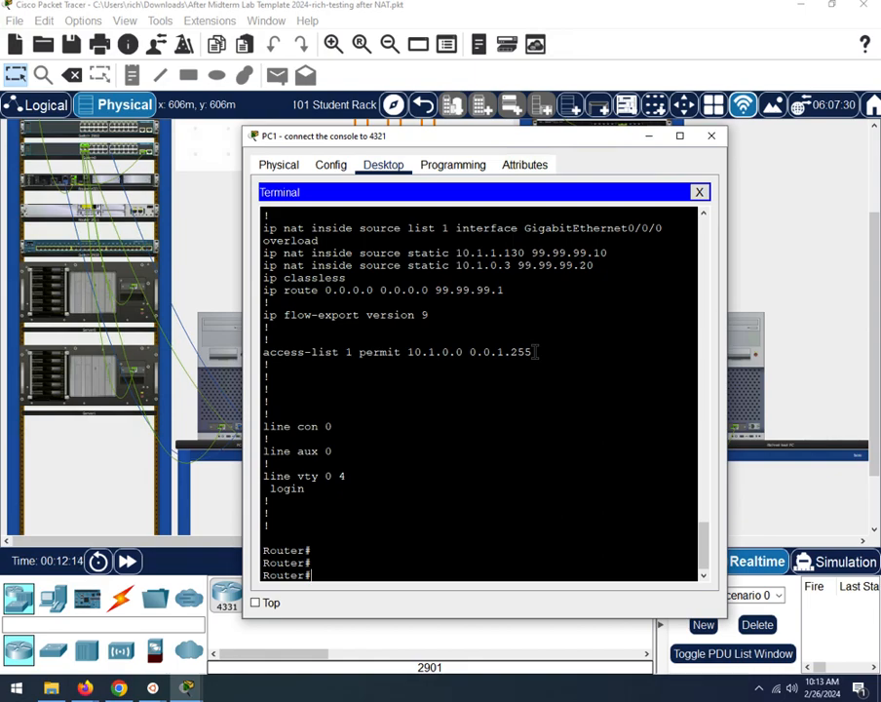
{"action": "type", "text": "conf t"}
{"action": "key", "text": "Return"}
Step: Create an extended named IP access list called inbound_from_internet on the router
{"action": "type", "text": "ip"}
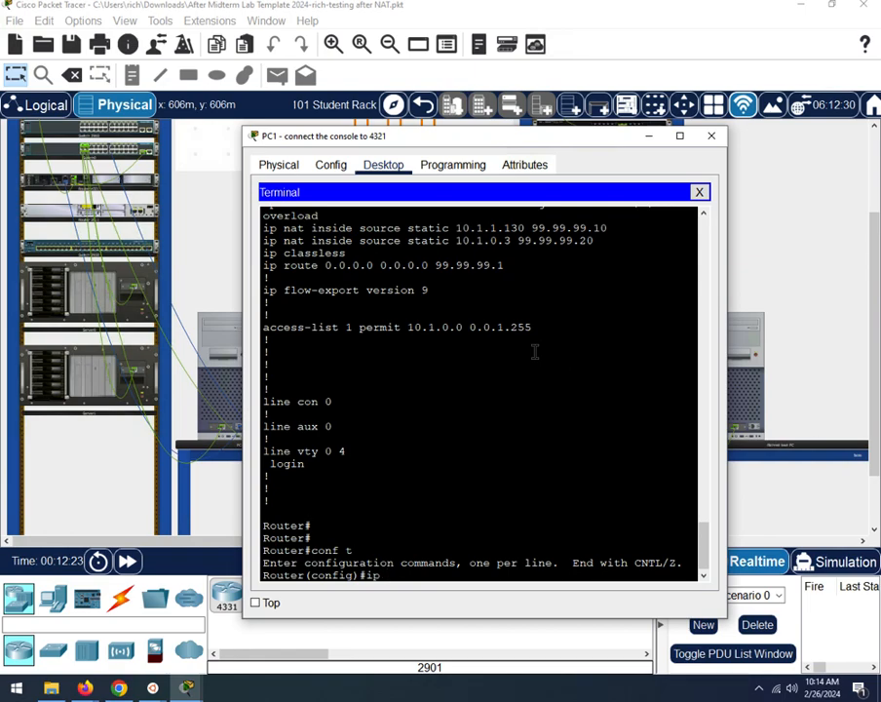
{"action": "type", "text": "access-list "}
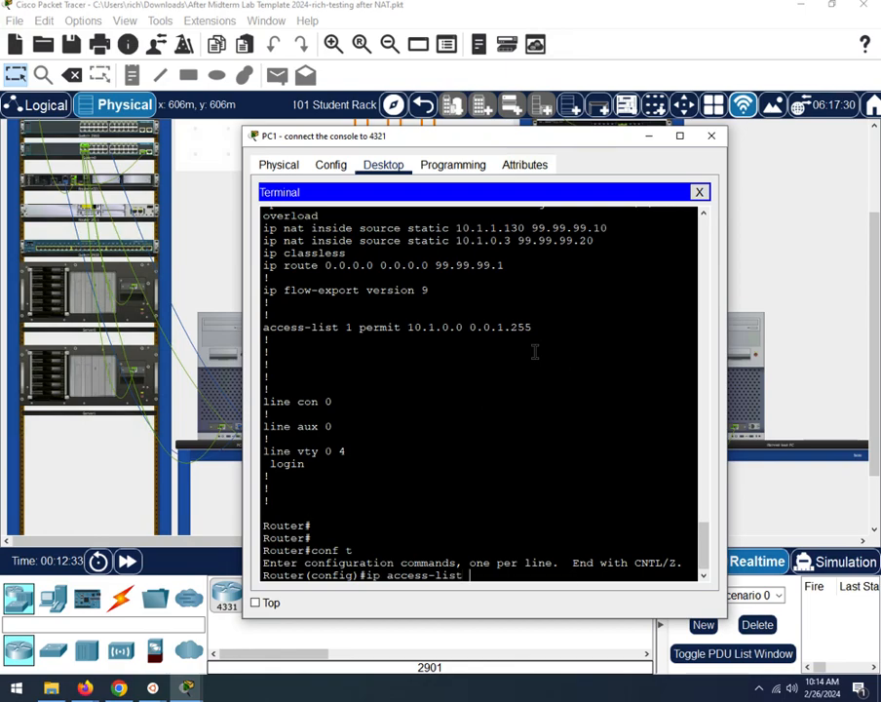
{"action": "type", "text": "ex"}
{"action": "key", "text": "Tab"}
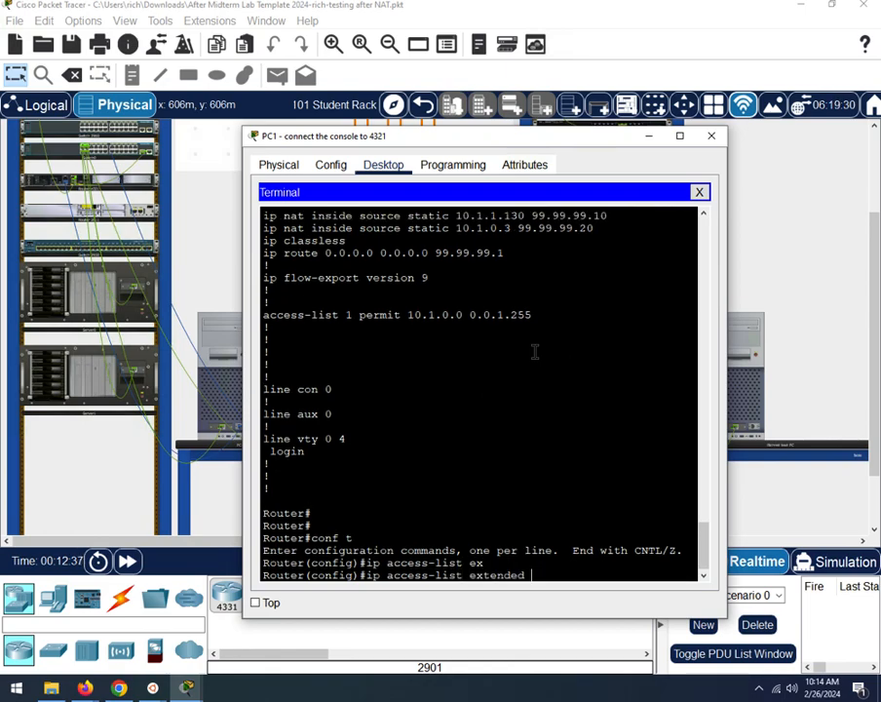
{"action": "type", "text": "inbound"}
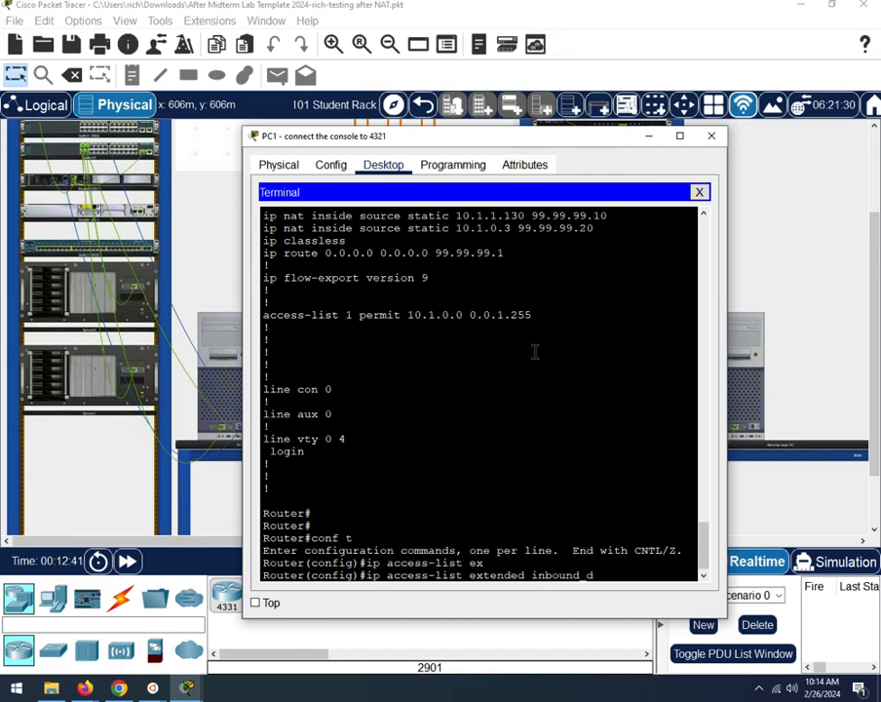
{"action": "type", "text": "_from_internet"}
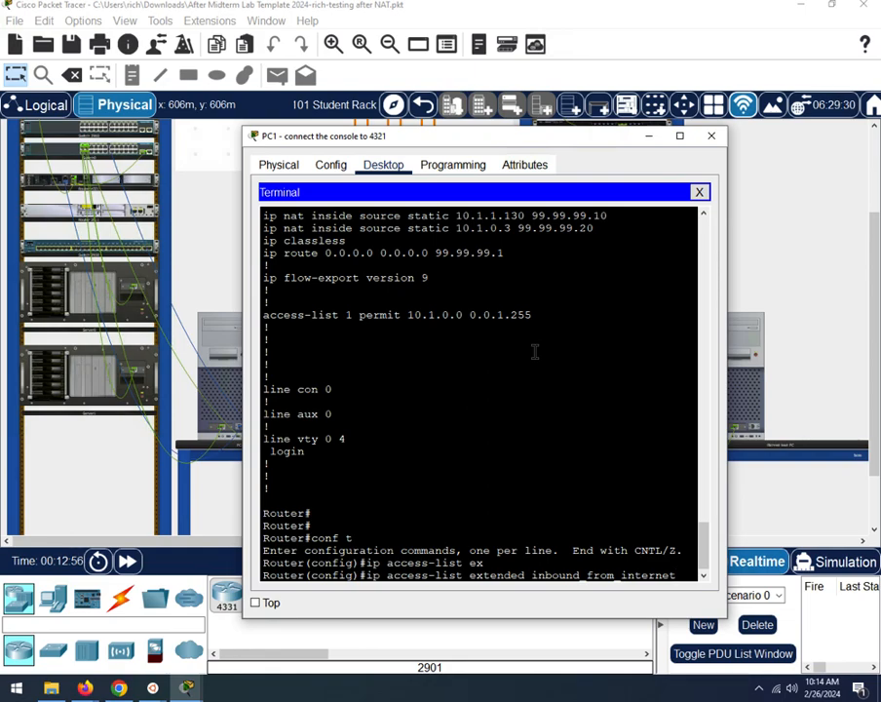
{"action": "key", "text": "Return"}
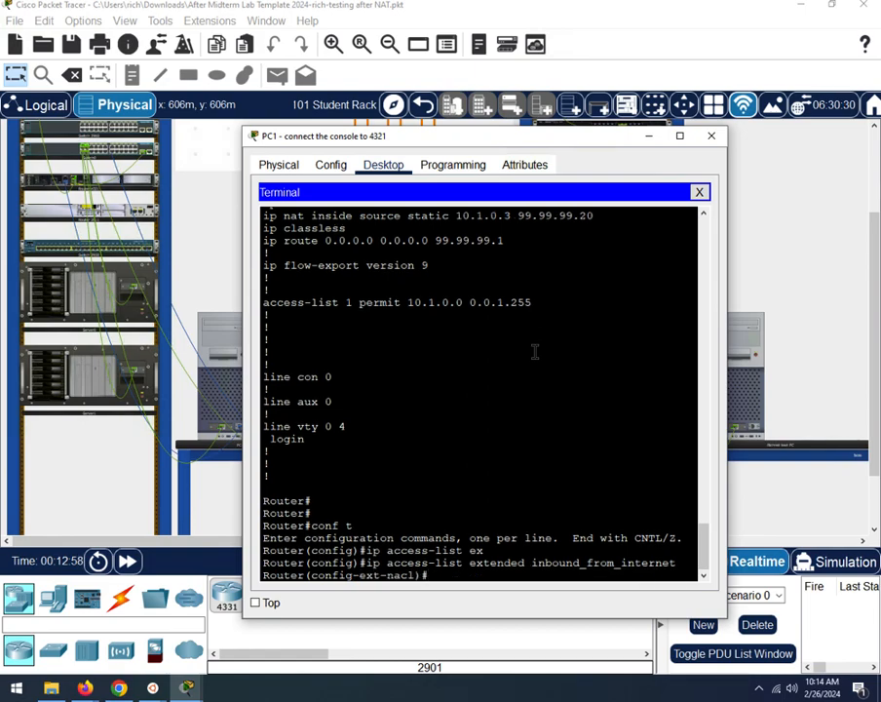
Step: Move PC1's terminal window up and to the left, and widen it to give long commands more room
{"action": "right_click", "coordinate": [507, 145]}
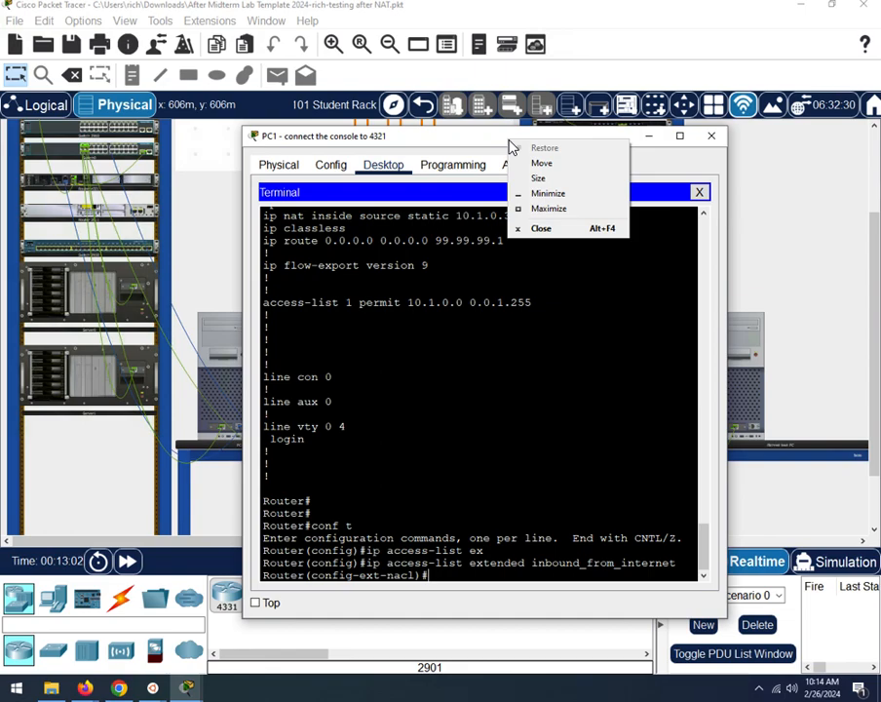
{"action": "left_click_drag", "start_coordinate": [464, 145], "coordinate": [359, 96]}
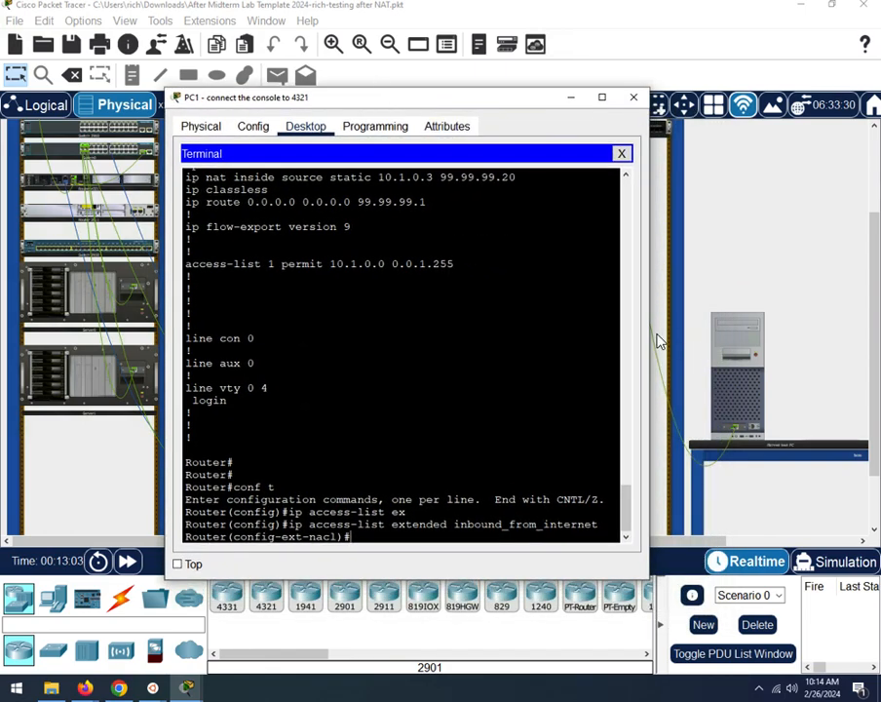
{"action": "left_click_drag", "start_coordinate": [703, 330], "coordinate": [757, 328]}
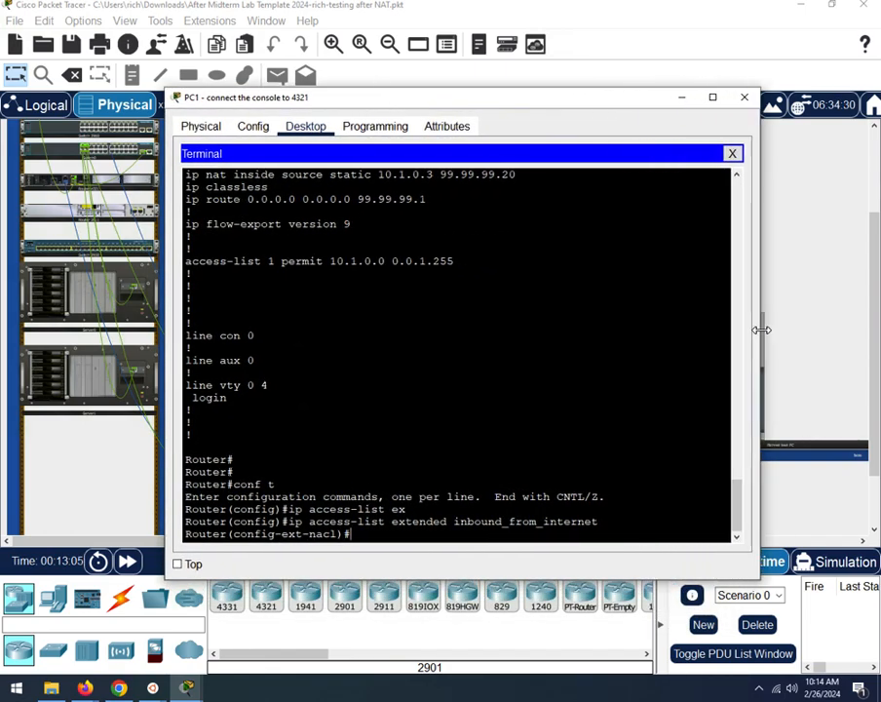
Step: Add a rule permitting TCP from any source to host 99.99.99.10 on port 80, consulting the command help for the syntax
{"action": "type", "text": "permt t"}
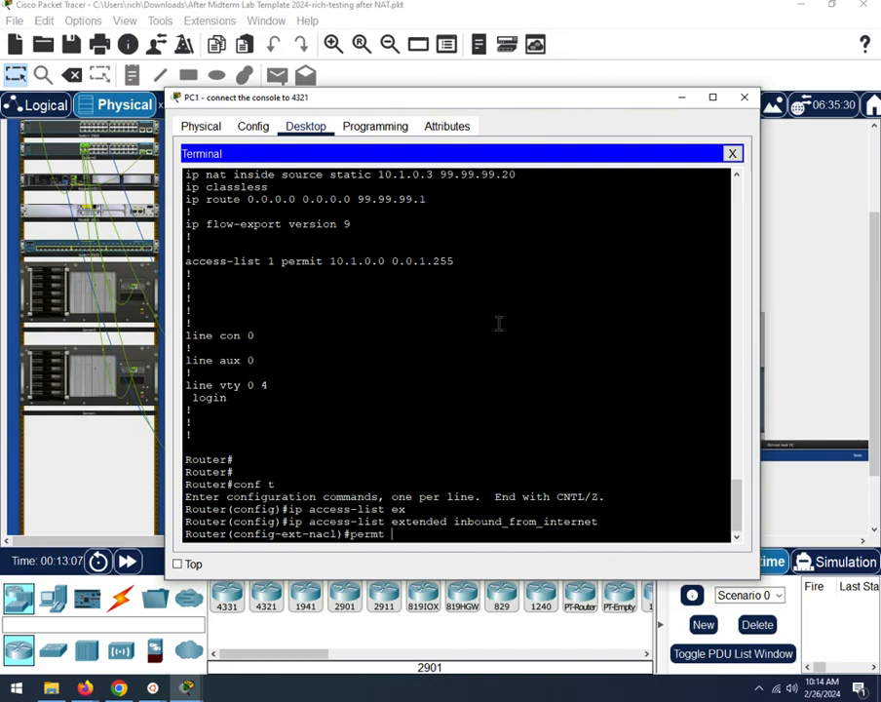
{"action": "key", "text": "BackSpace"}
{"action": "type", "text": "mt"}
{"action": "key", "text": "BackSpace"}
{"action": "key", "text": "BackSpace"}
{"action": "type", "text": "it tcp ?"}
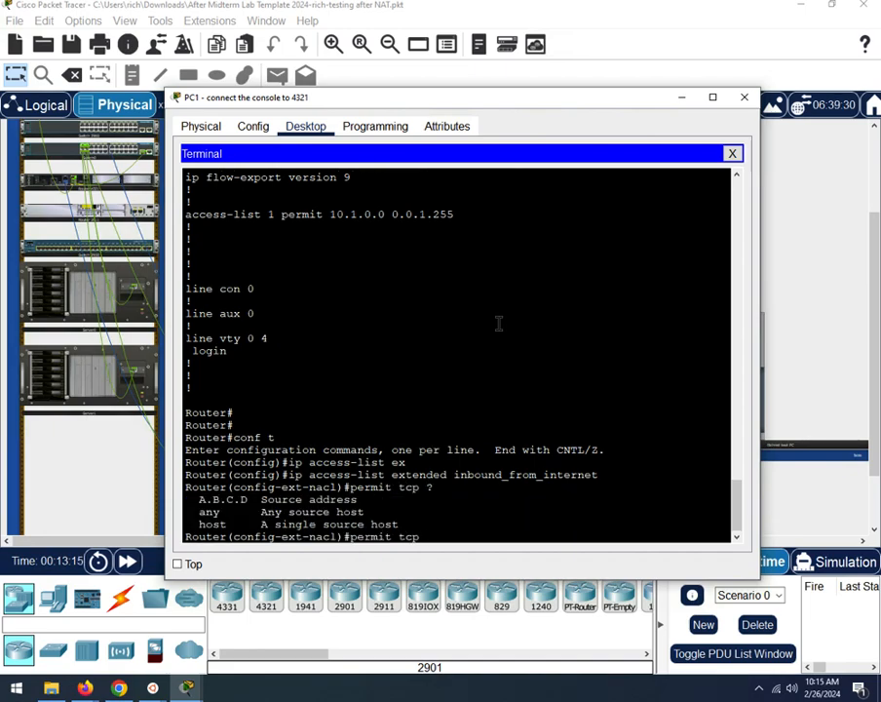
{"action": "type", "text": "any?"}
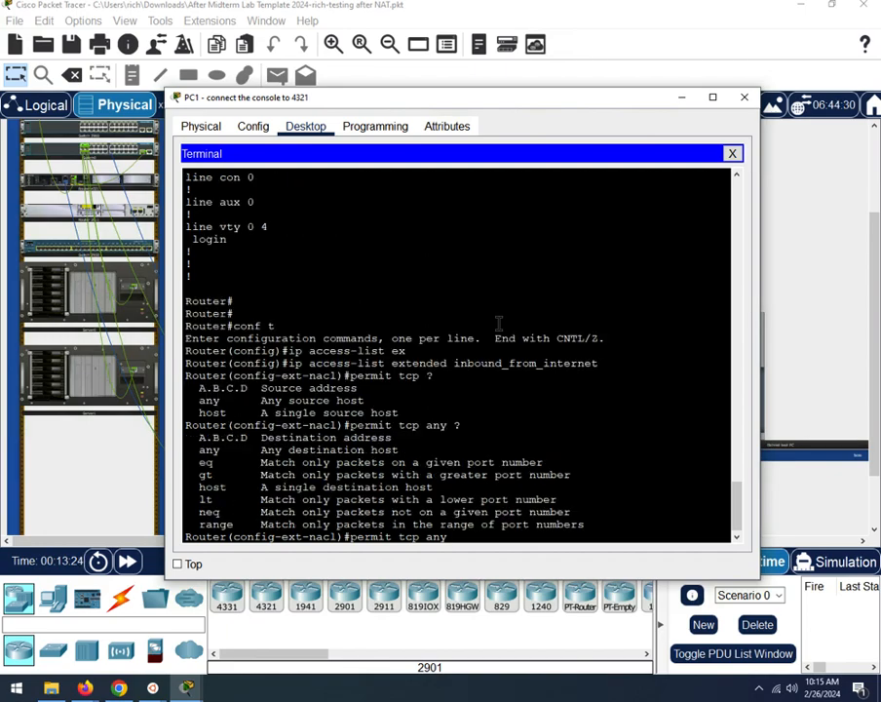
{"action": "type", "text": "host"}
{"action": "type", "text": "99.99.99.10"}
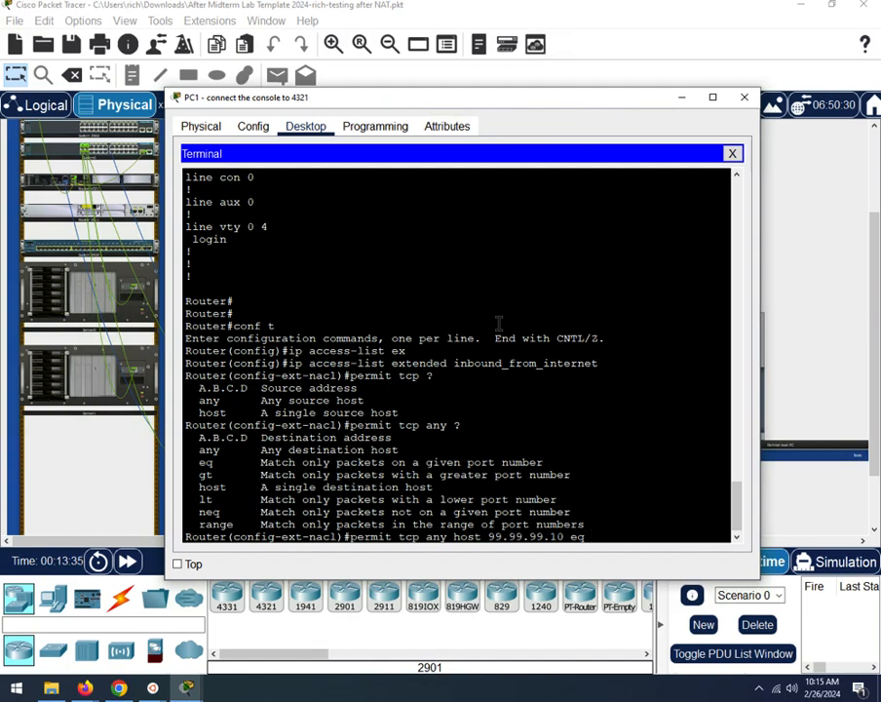
{"action": "type", "text": "eq 80"}
{"action": "key", "text": "Return"}
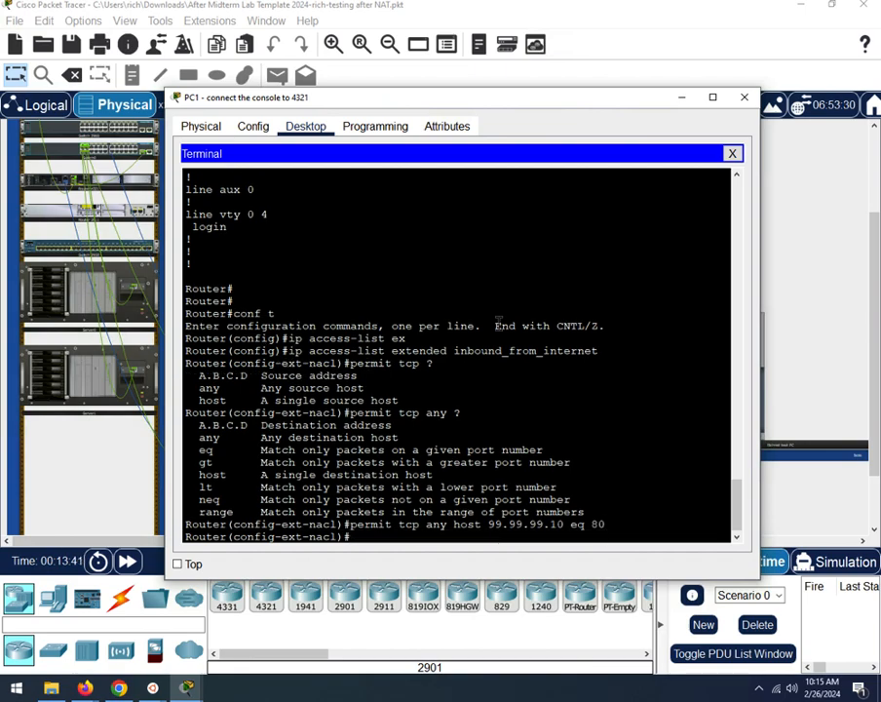
Step: Add a rule permitting TCP from any source to host 99.99.99.10 on port 443
{"action": "key", "text": "Up"}
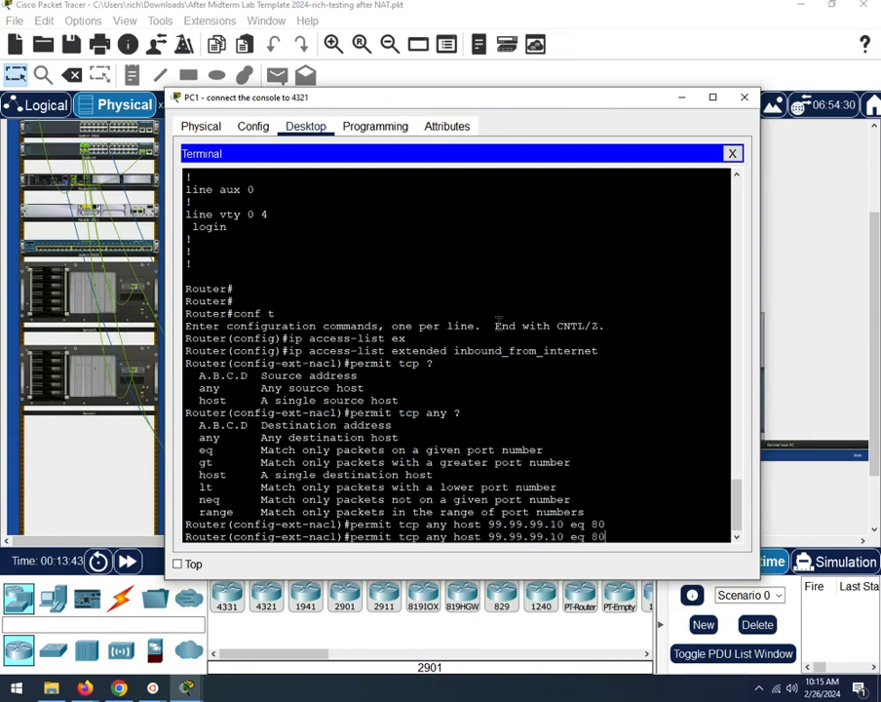
{"action": "key", "text": "BackSpace"}
{"action": "type", "text": "443"}
{"action": "key", "text": "Return"}
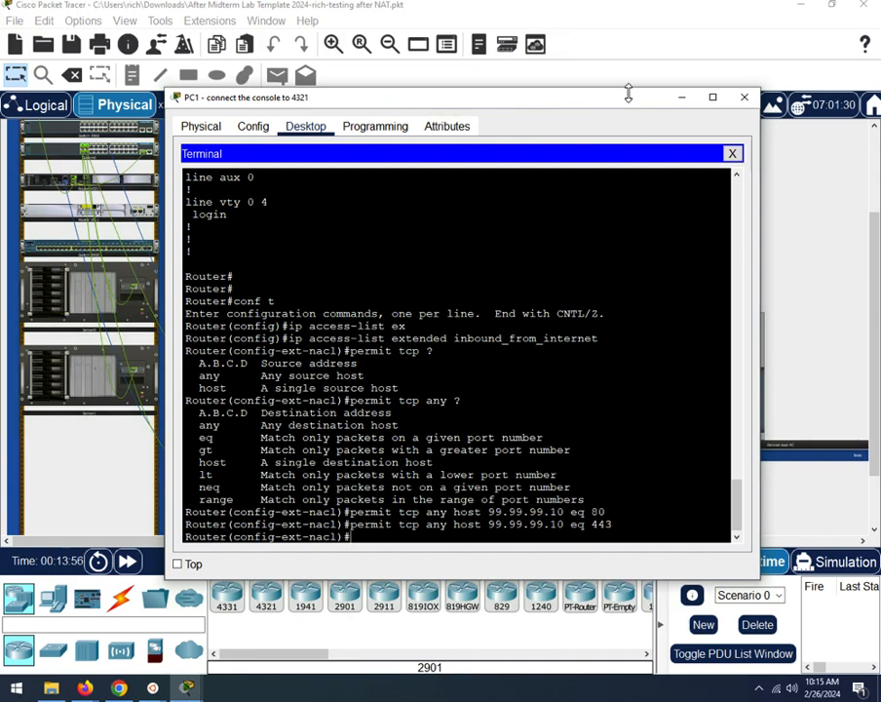
Step: Move PC1's window clear of the Richnet test PC, open that PC's web browser and enter the address 99.99.99.20
{"action": "left_click_drag", "start_coordinate": [611, 103], "coordinate": [550, 85]}
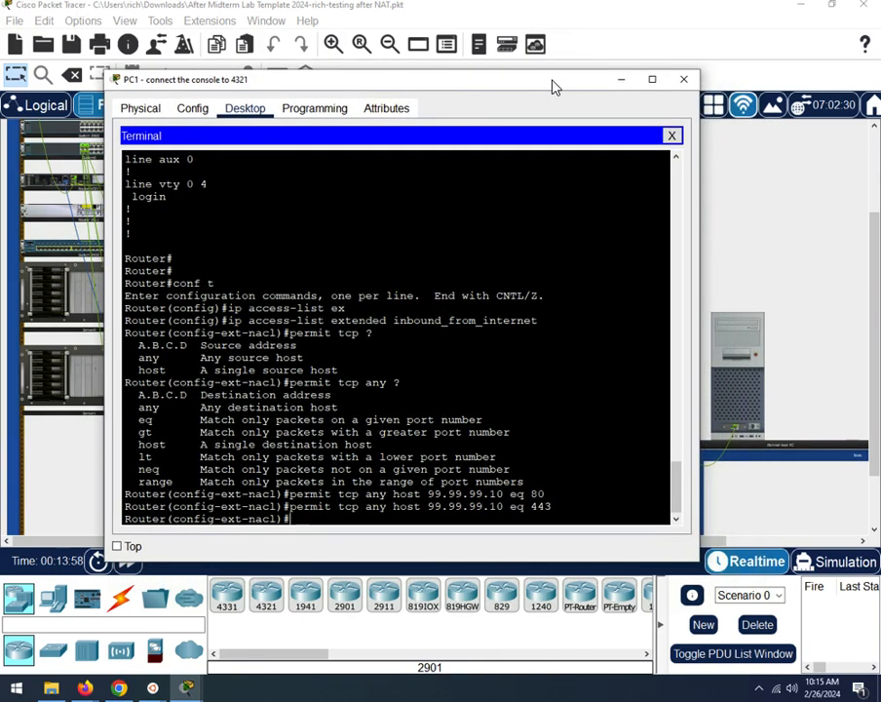
{"action": "left_click", "coordinate": [748, 393]}
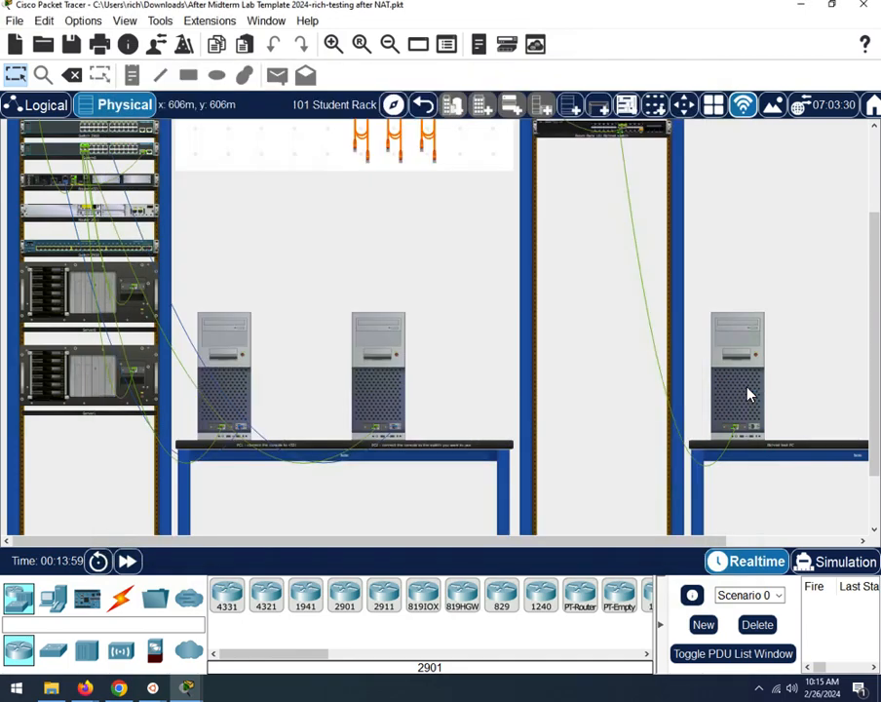
{"action": "left_click", "coordinate": [748, 393]}
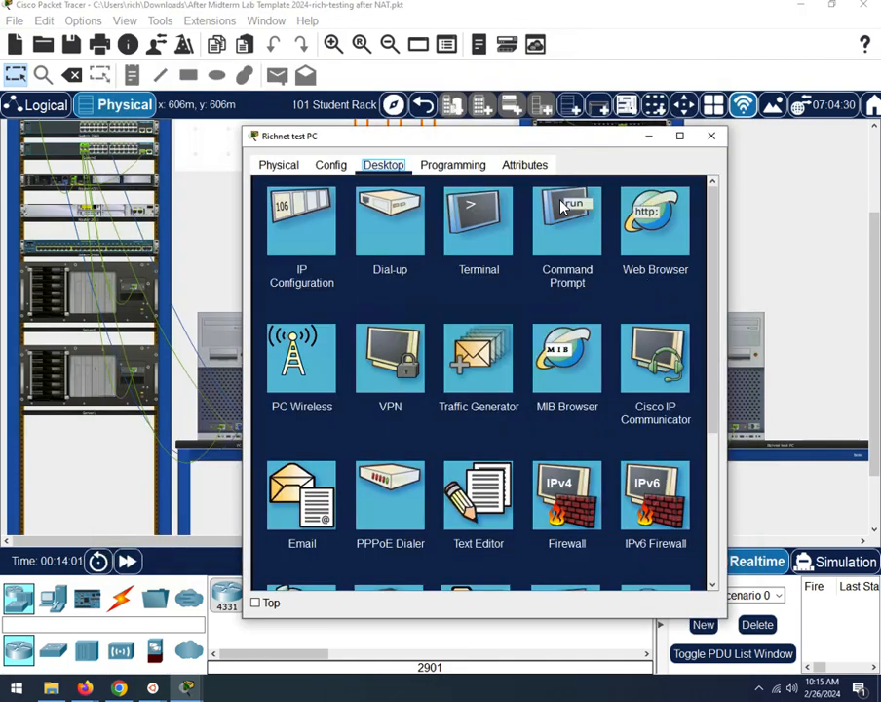
{"action": "left_click", "coordinate": [652, 221]}
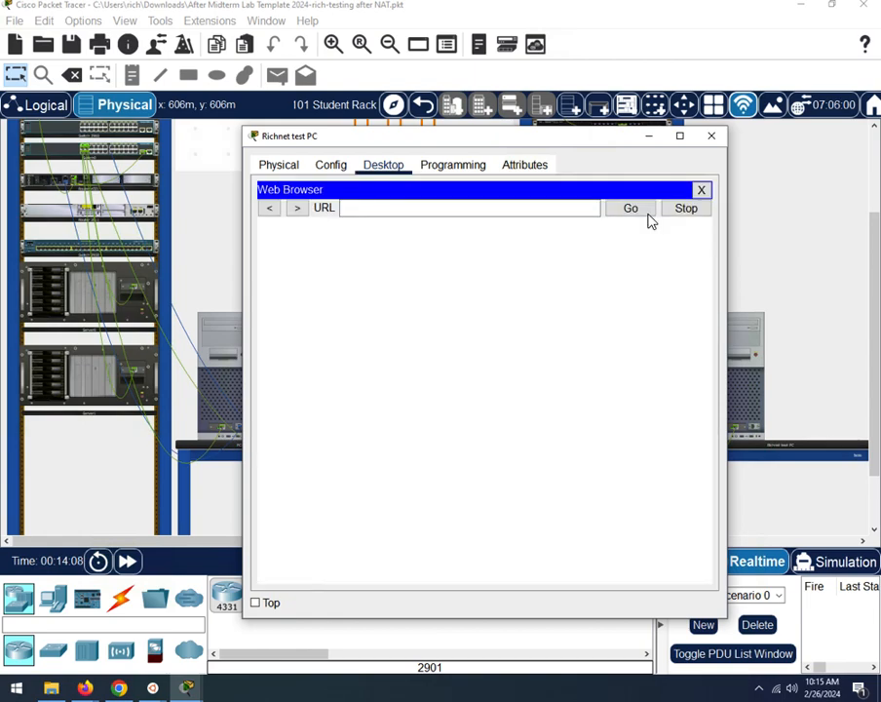
{"action": "left_click", "coordinate": [507, 211]}
{"action": "type", "text": "99.99.9"}
{"action": "type", "text": "9.1"}
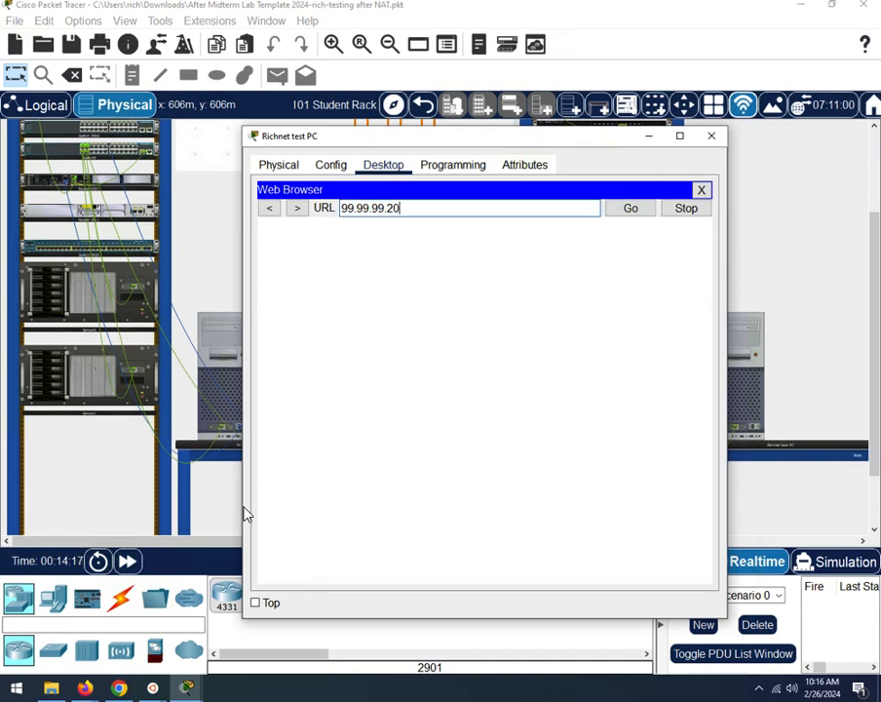
Step: Check the permitted host in PC1's terminal and load 99.99.99.10 in the Richnet test PC's web browser
{"action": "mouse_move", "coordinate": [188, 690]}
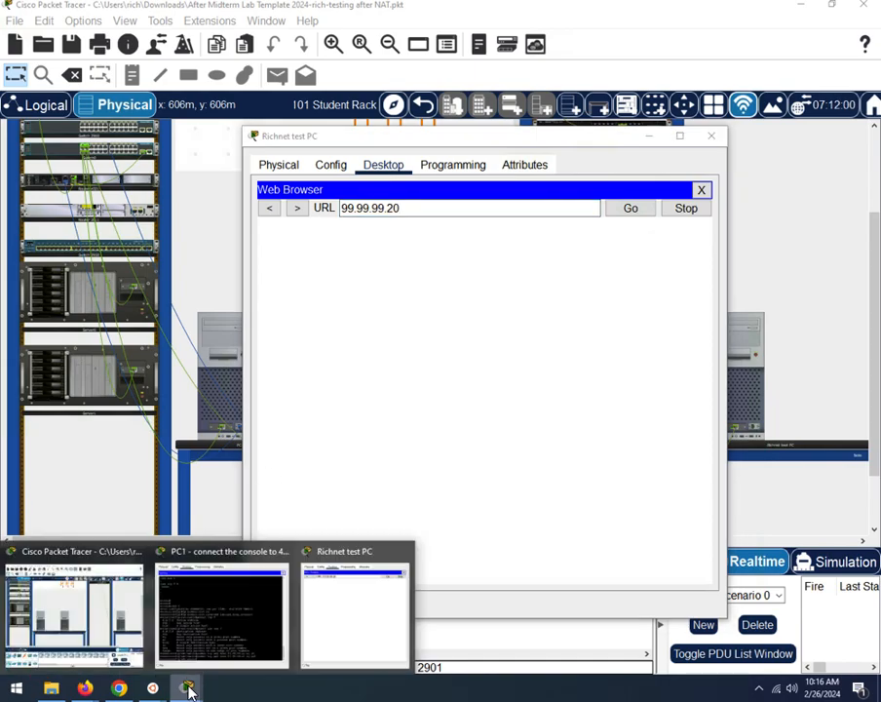
{"action": "left_click", "coordinate": [220, 613]}
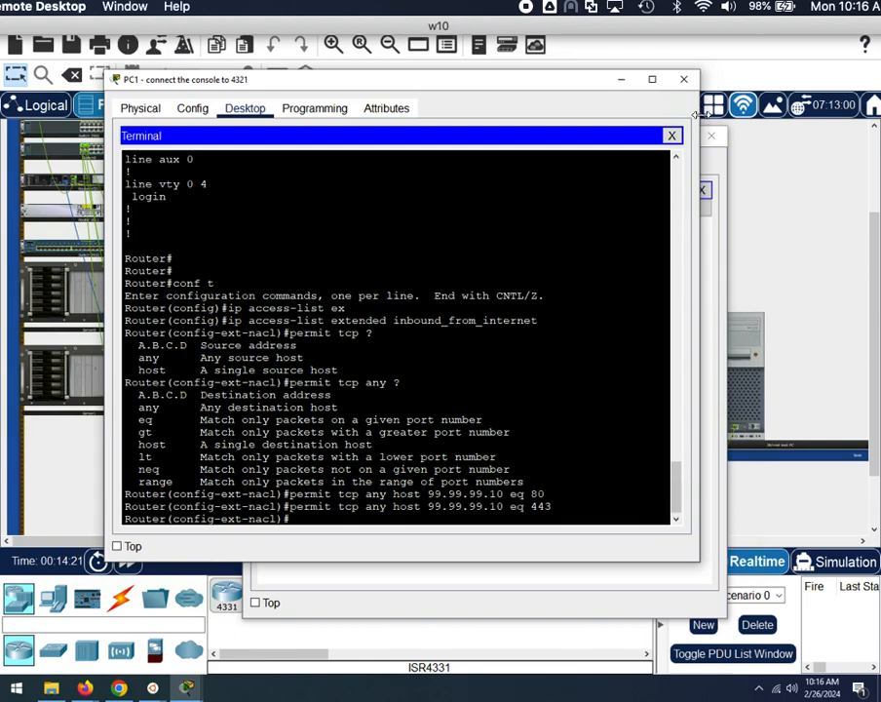
{"action": "left_click", "coordinate": [726, 206]}
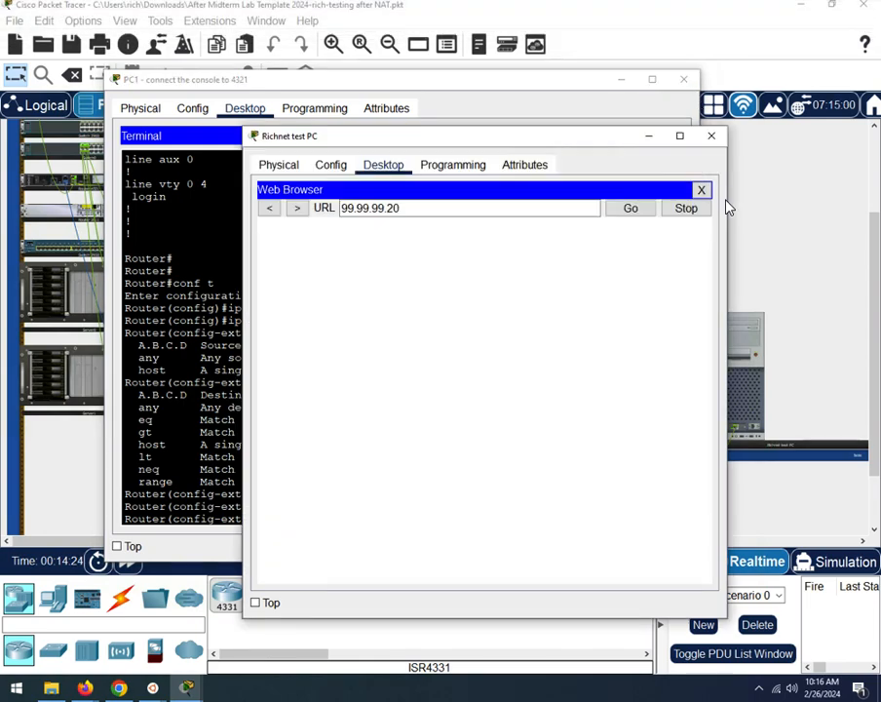
{"action": "left_click", "coordinate": [435, 208]}
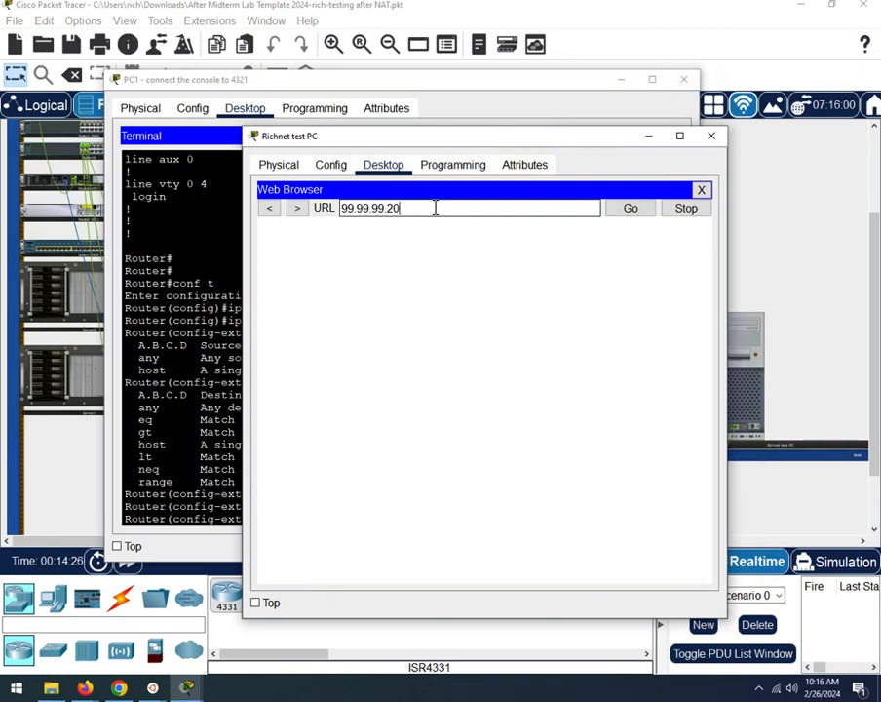
{"action": "key", "text": "BackSpace"}
{"action": "key", "text": "BackSpace"}
{"action": "type", "text": "10"}
{"action": "key", "text": "Return"}
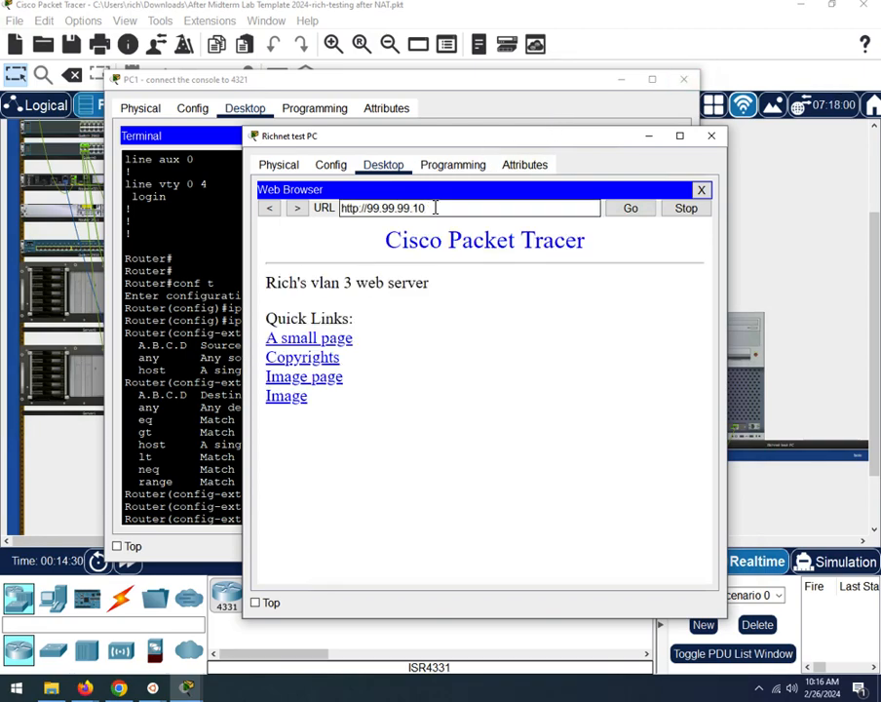
Step: Load the web page at 99.99.99.20 in the Richnet test PC's web browser and reload it
{"action": "key", "text": "BackSpace"}
{"action": "key", "text": "BackSpace"}
{"action": "type", "text": "20"}
{"action": "key", "text": "Return"}
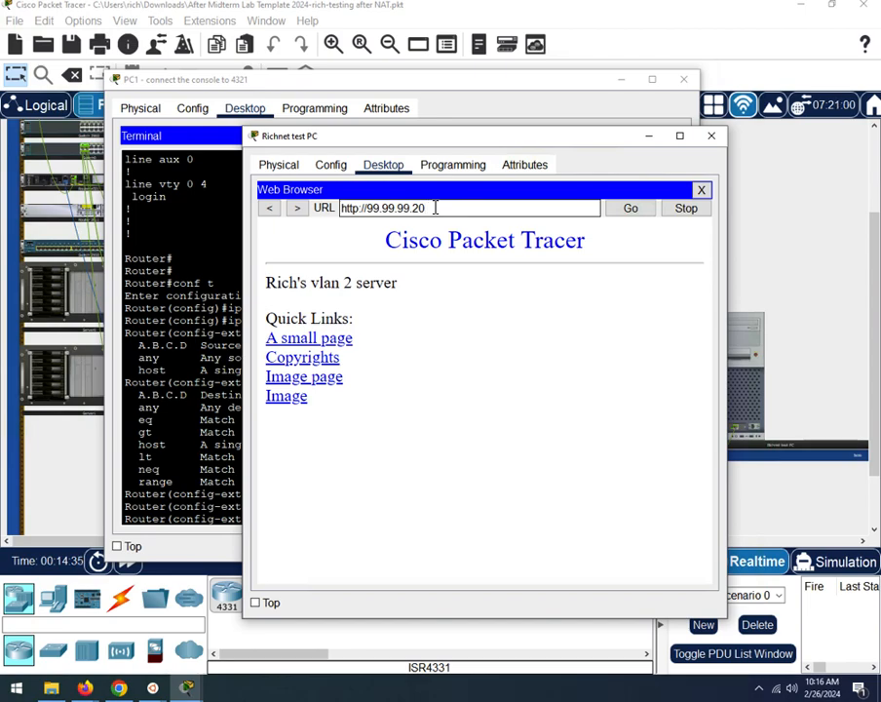
{"action": "left_click", "coordinate": [628, 208]}
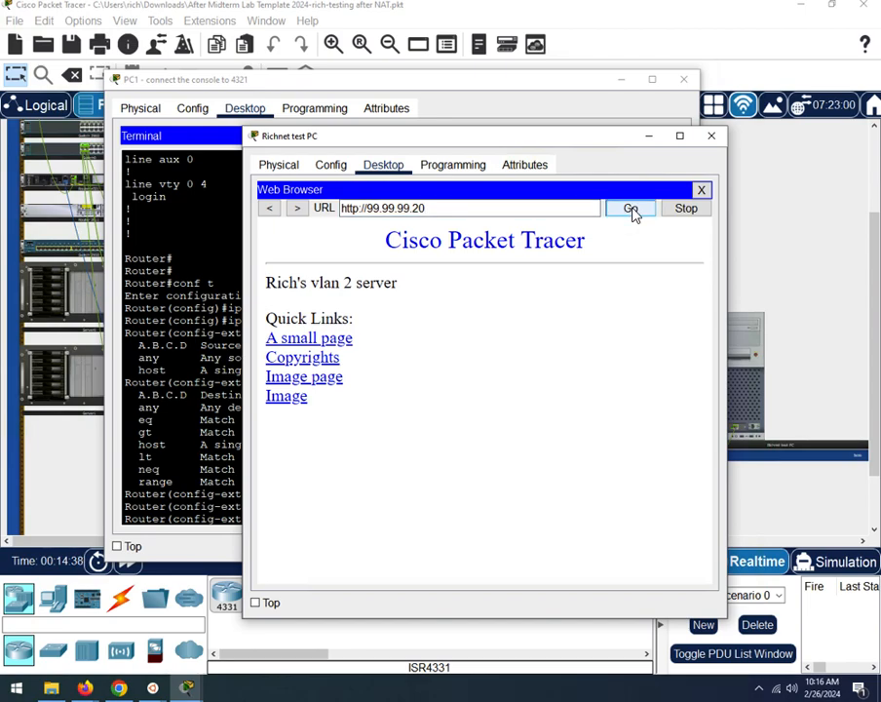
Step: Restart the test PC's web browser, load 99.99.99.20 again, and minimize that PC's window
{"action": "left_click", "coordinate": [702, 189]}
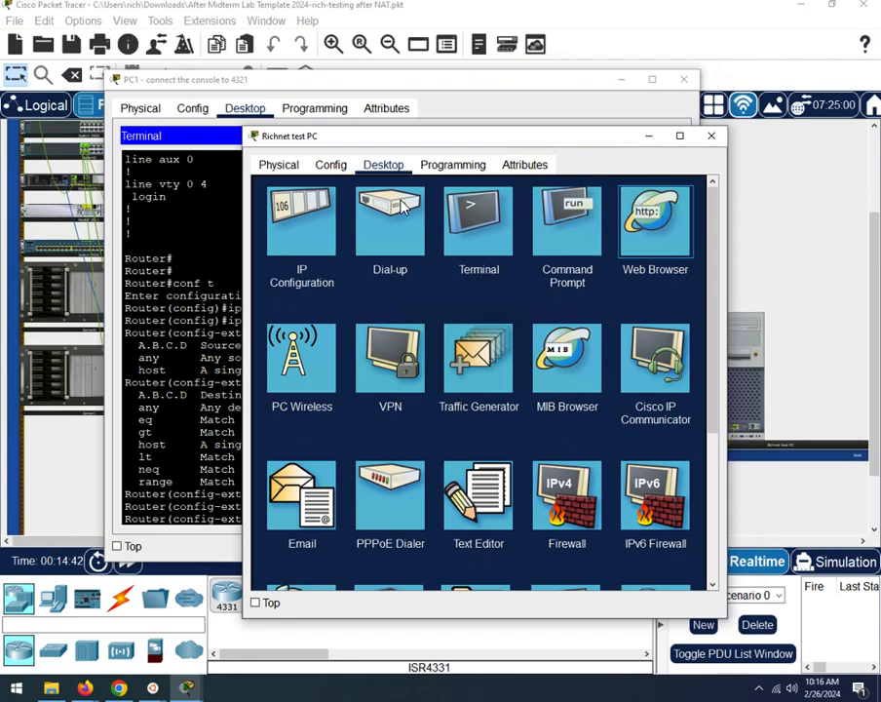
{"action": "left_click", "coordinate": [571, 229]}
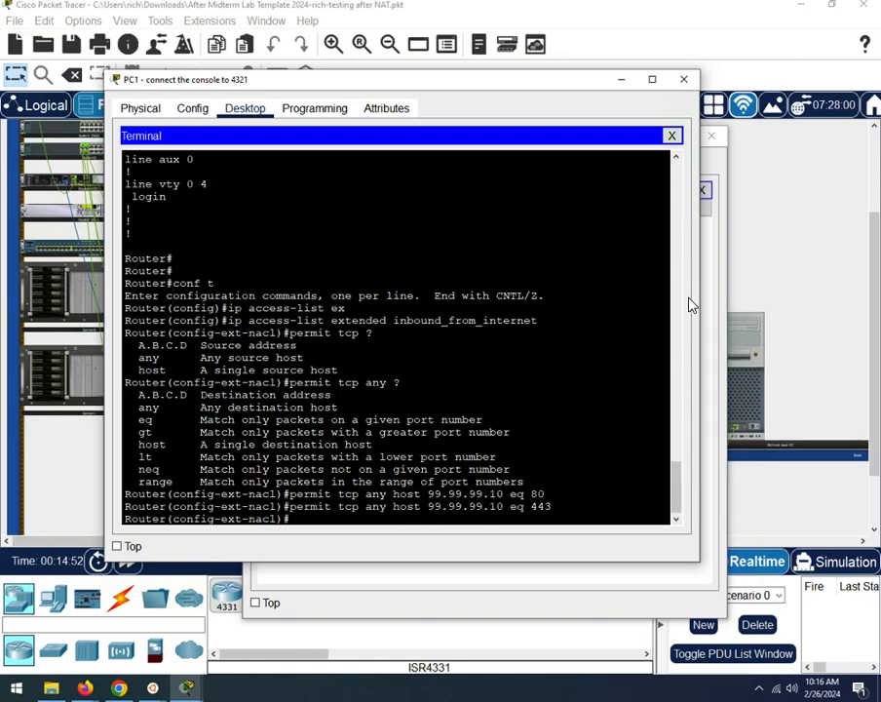
{"action": "left_click", "coordinate": [712, 302]}
{"action": "left_click", "coordinate": [452, 209]}
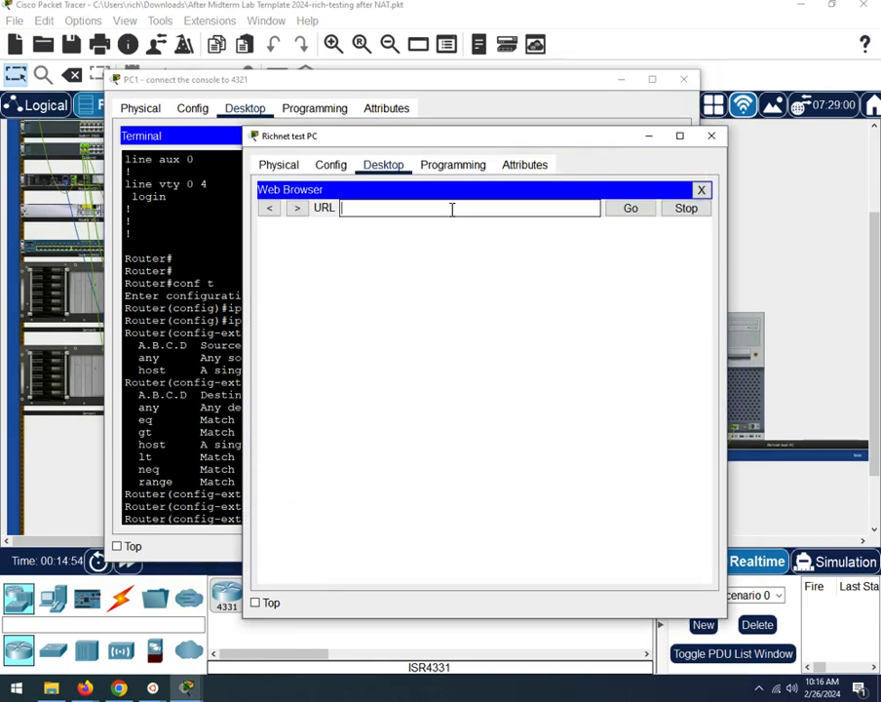
{"action": "type", "text": "99.99.99.20"}
{"action": "key", "text": "Return"}
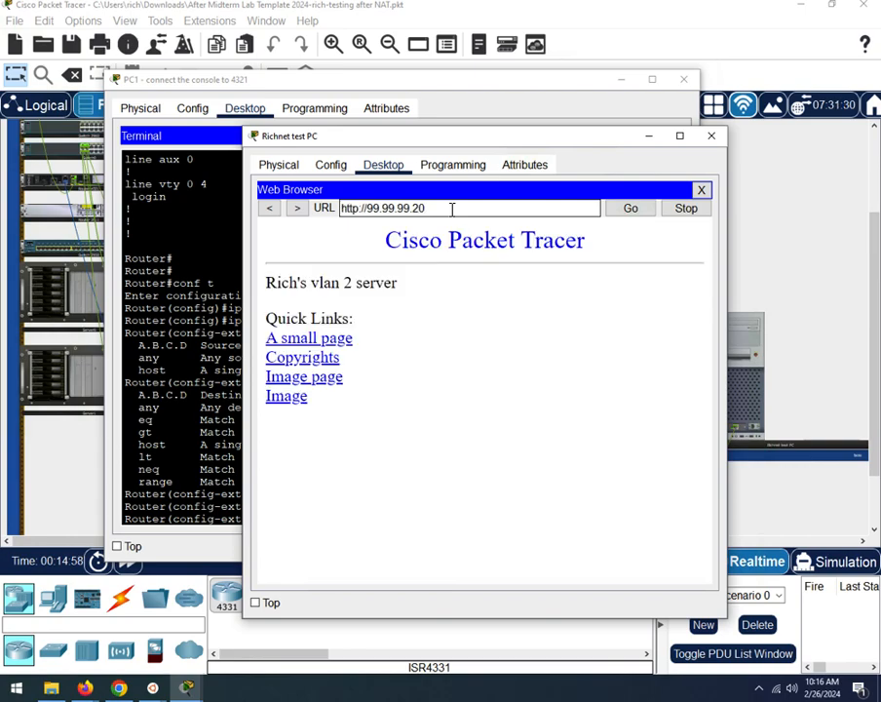
{"action": "left_click", "coordinate": [648, 136]}
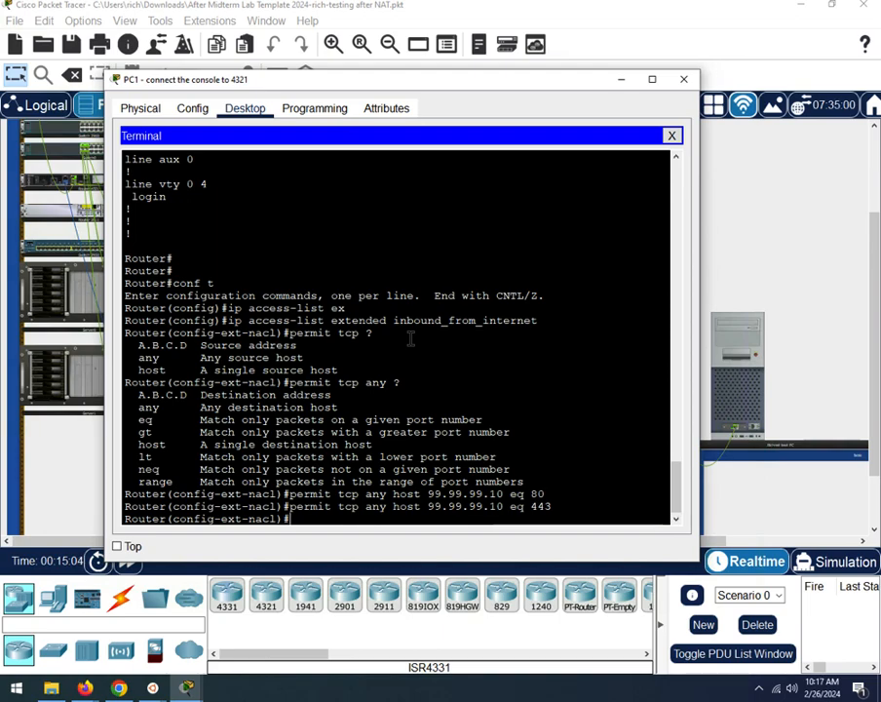
Step: Display the router's running configuration from PC1's terminal and examine the NAT entries and the inbound_from_internet rules
{"action": "type", "text": "do show tun"}
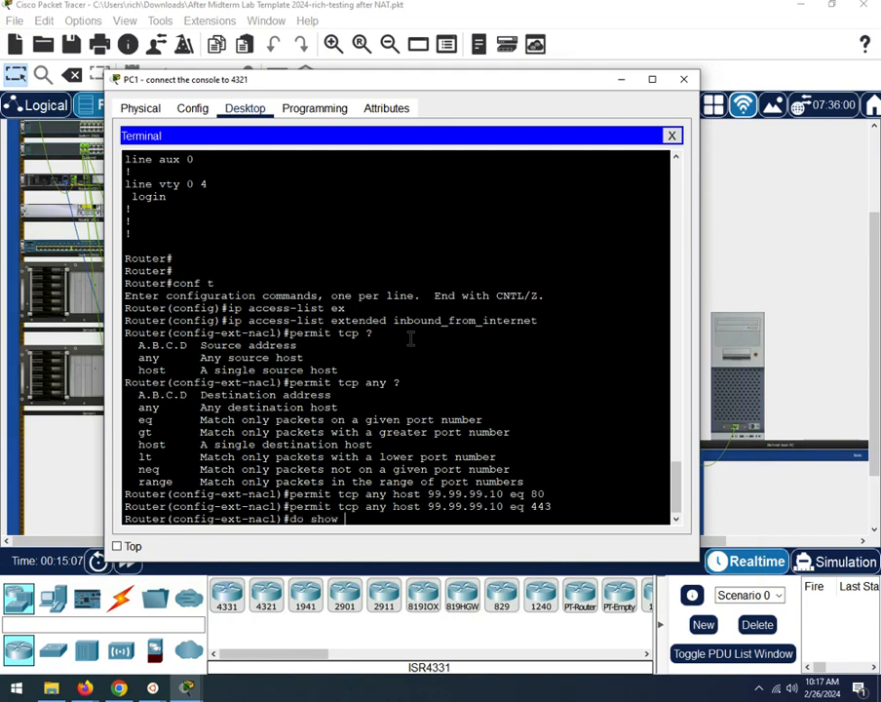
{"action": "key", "text": "BackSpace"}
{"action": "key", "text": "BackSpace"}
{"action": "key", "text": "BackSpace"}
{"action": "type", "text": "run"}
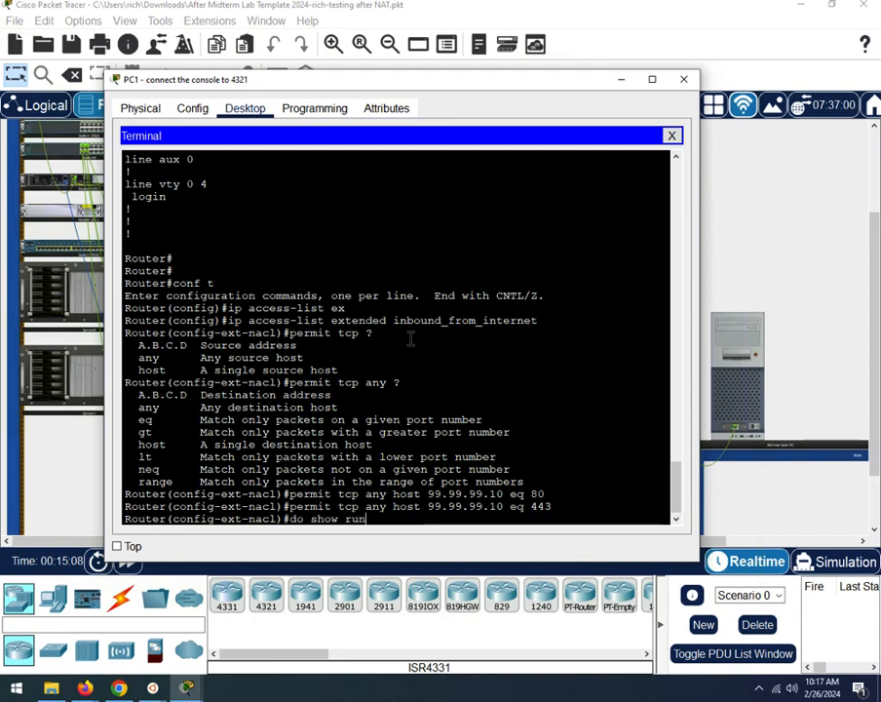
{"action": "key", "text": "Return"}
{"action": "key", "text": "space"}
{"action": "key", "text": "space"}
{"action": "key", "text": "space"}
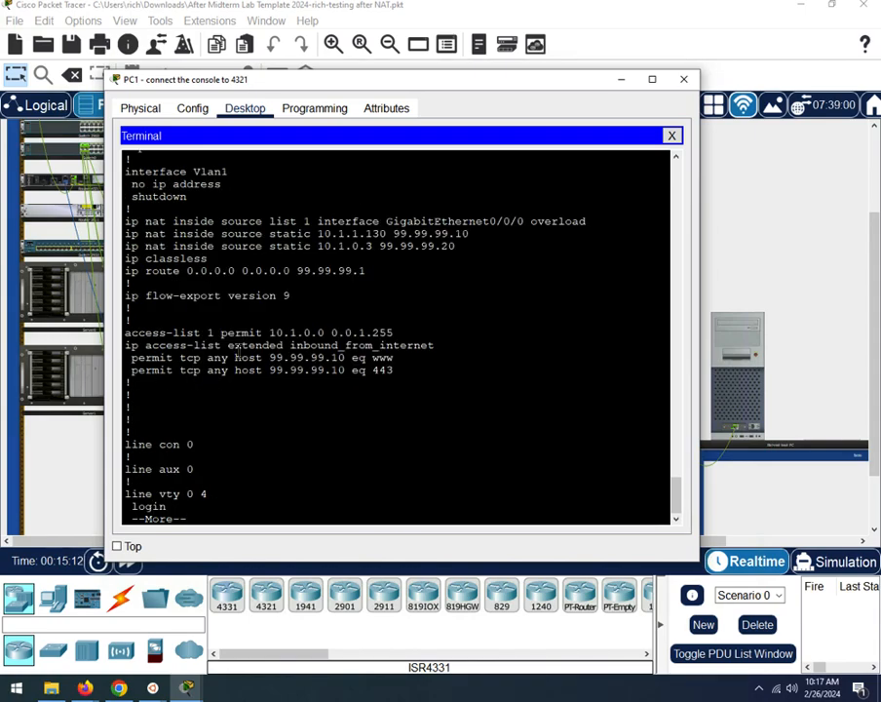
{"action": "type", "text": "q"}
Step: Enter interface configuration mode for gi0/0/0 on the router
{"action": "type", "text": "int"}
{"action": "type", "text": " gi"}
{"action": "type", "text": "0/0/0"}
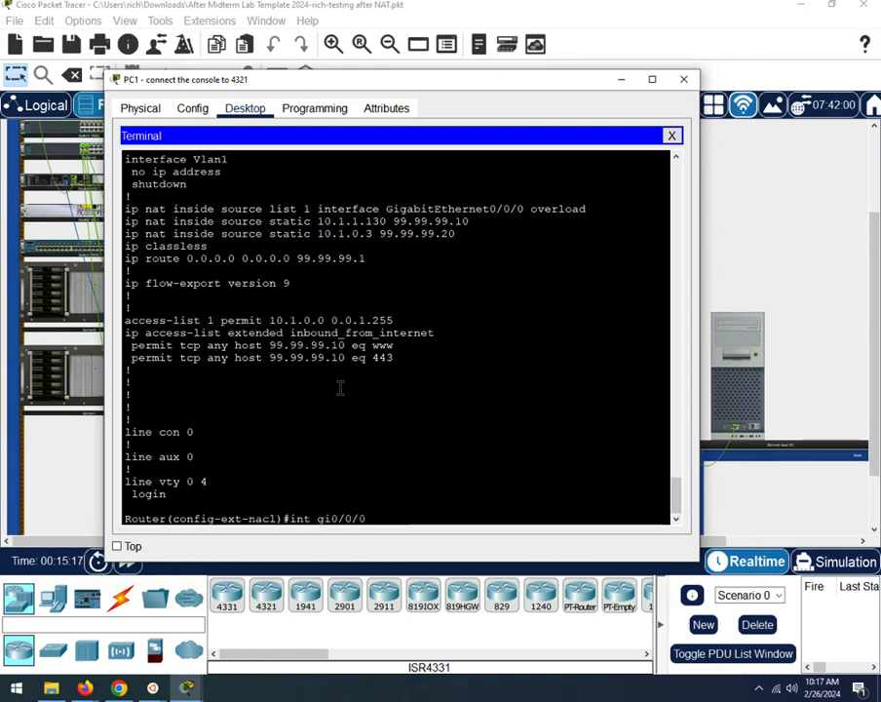
{"action": "key", "text": "Return"}
Step: Apply the inbound_from_internet access list to the interface in the in direction, consulting the command help for the syntax
{"action": "type", "text": "ip acc"}
{"action": "key", "text": "Tab"}
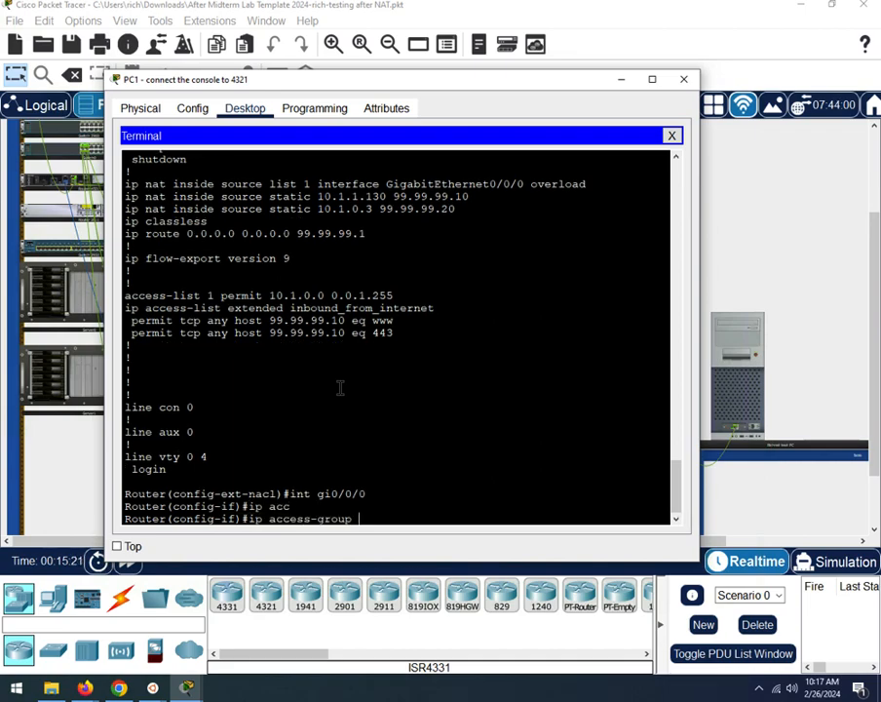
{"action": "type", "text": "?"}
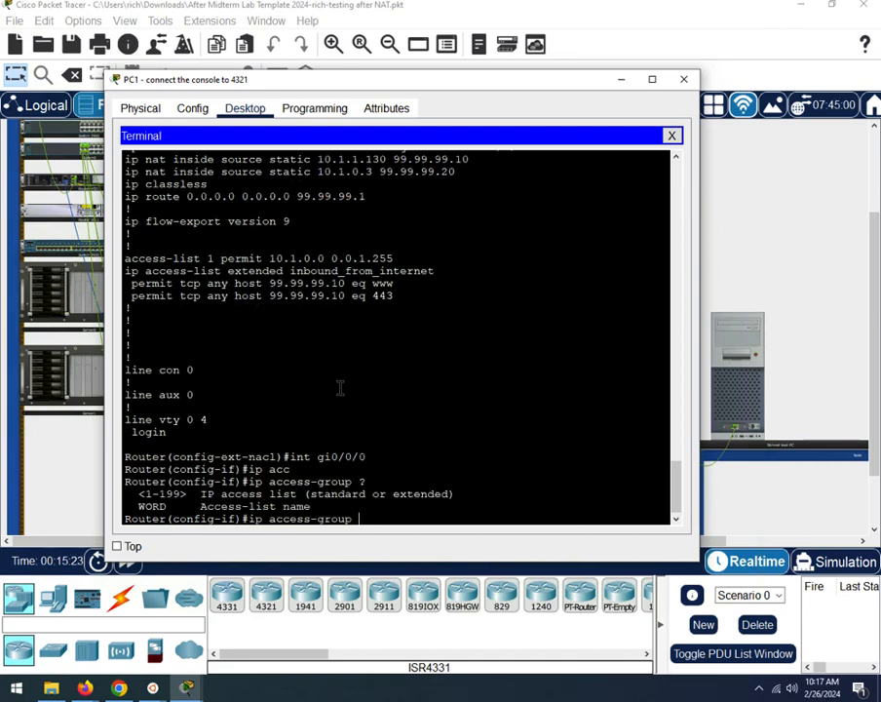
{"action": "type", "text": "inbound_from"}
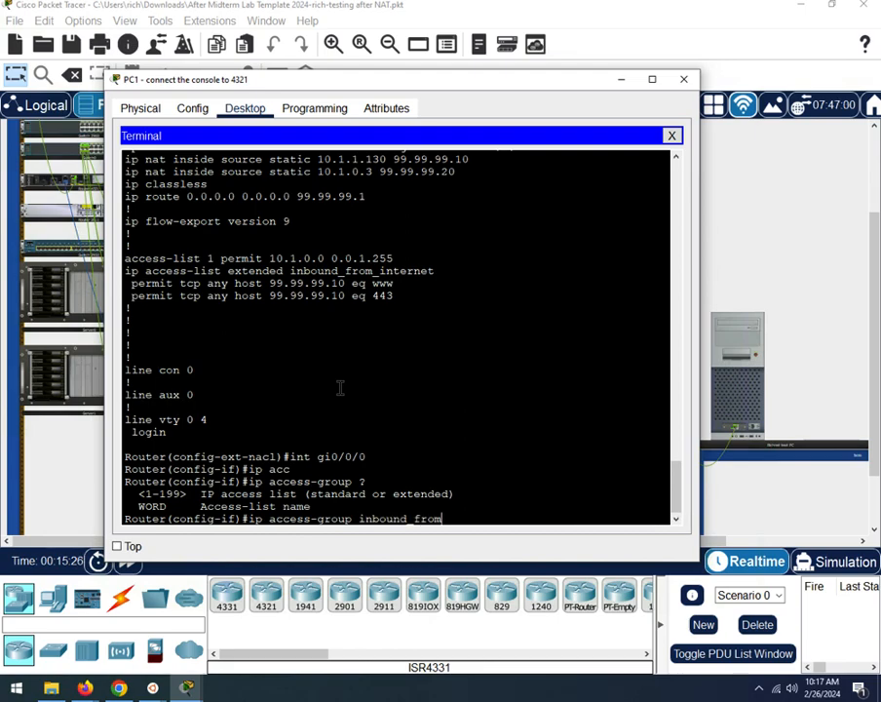
{"action": "type", "text": "_internet i"}
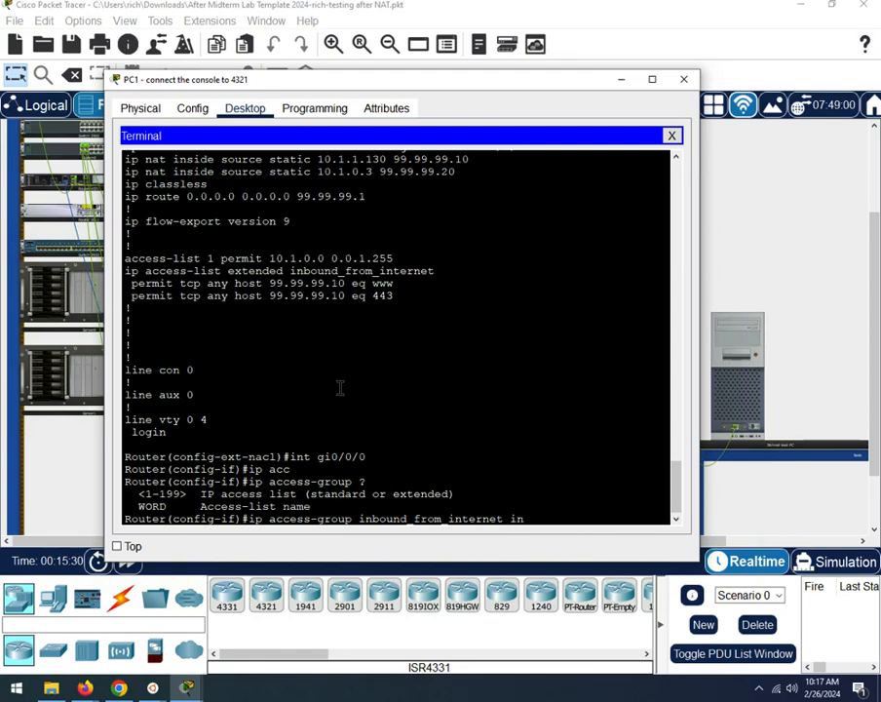
{"action": "type", "text": "n"}
{"action": "key", "text": "BackSpace"}
{"action": "key", "text": "BackSpace"}
{"action": "type", "text": "?"}
{"action": "type", "text": "in"}
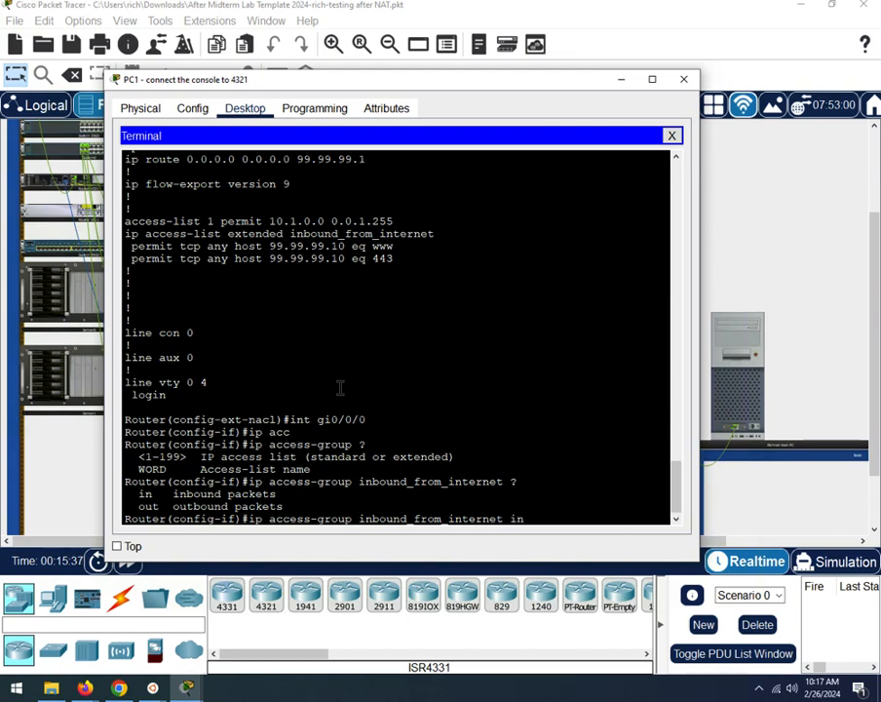
{"action": "key", "text": "Return"}
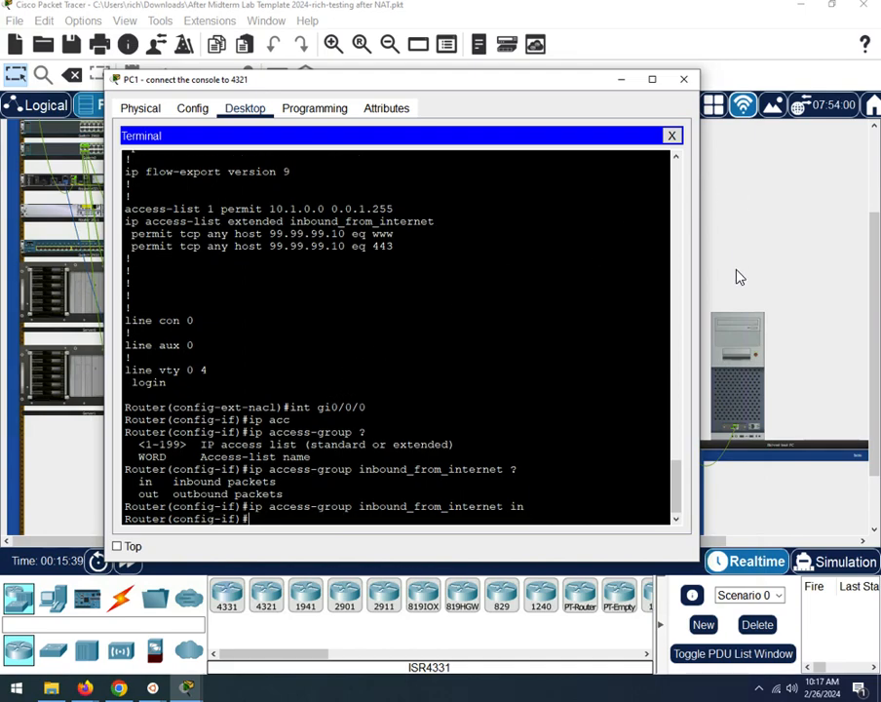
Step: Test access to 99.99.99.20 from the Richnet test PC's web browser, fast-forwarding the simulation time
{"action": "left_click", "coordinate": [740, 395]}
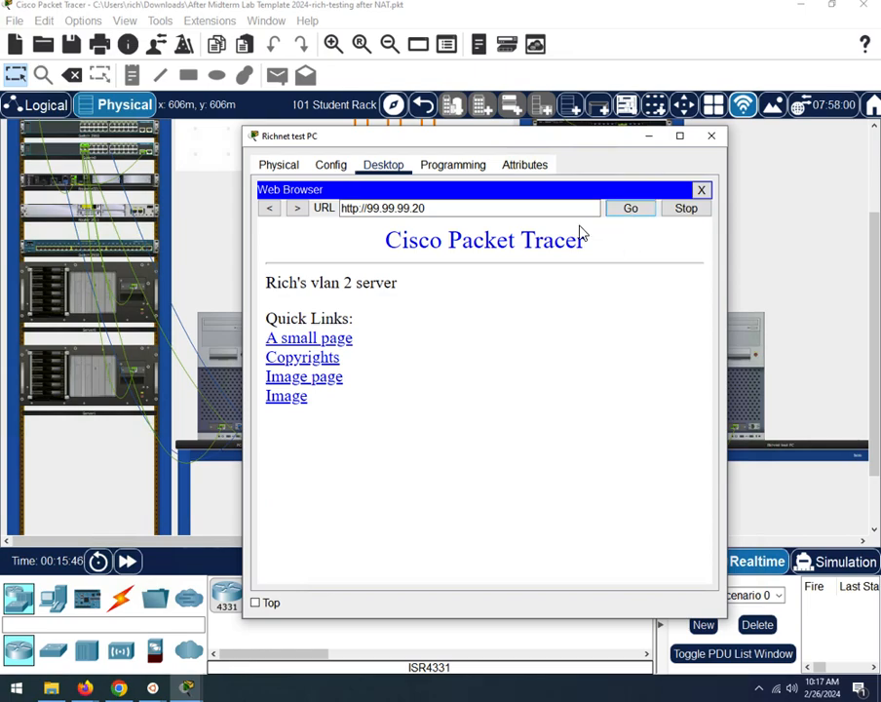
{"action": "left_click", "coordinate": [126, 561]}
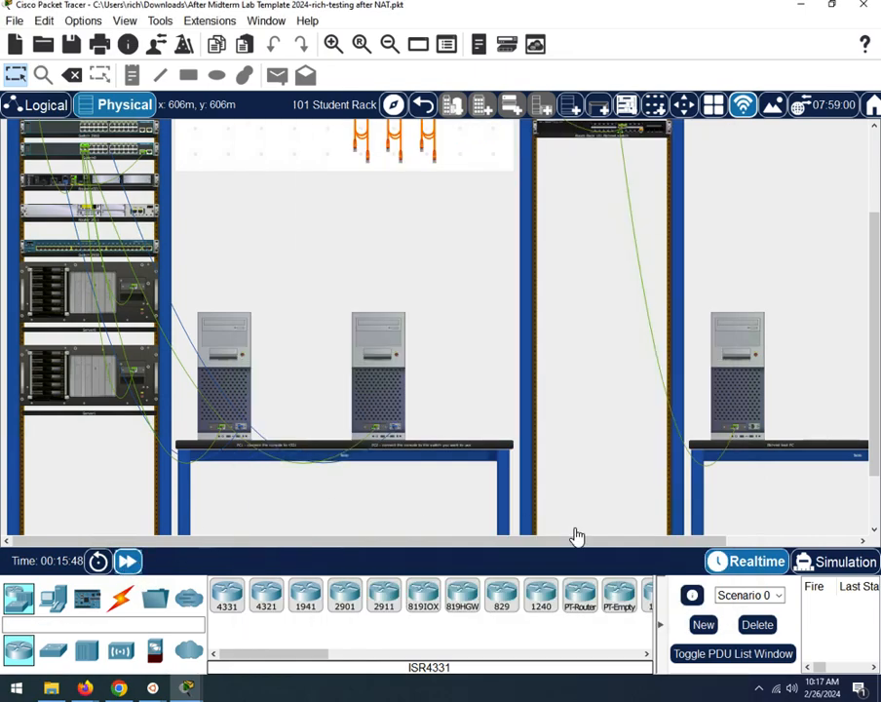
{"action": "left_click", "coordinate": [727, 401]}
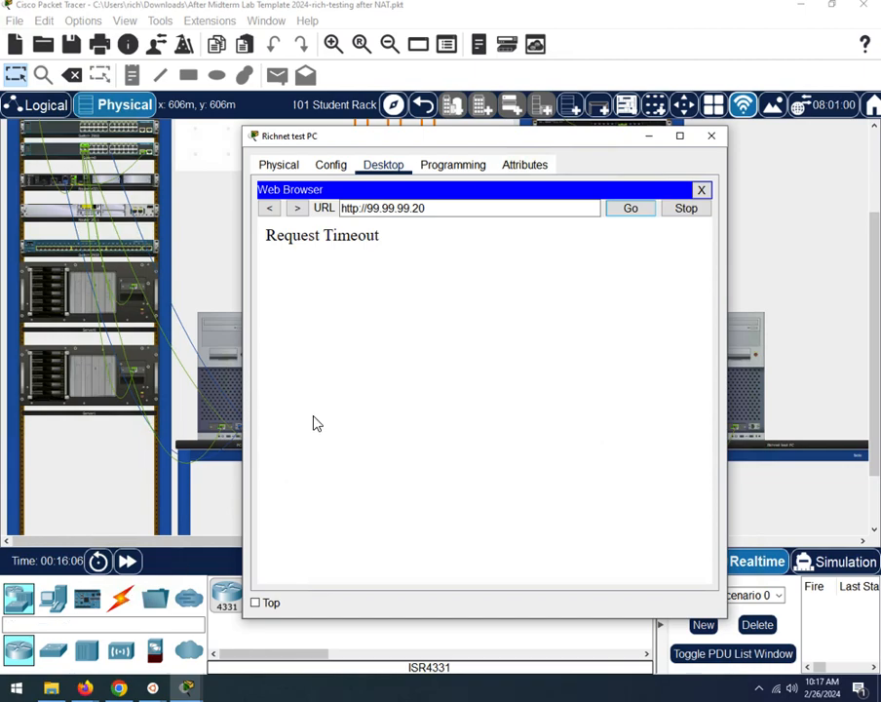
Step: Load 99.99.99.10 in the Richnet test PC's web browser to test the permitted host, and minimize that PC's window
{"action": "left_click", "coordinate": [451, 207]}
{"action": "key", "text": "BackSpace"}
{"action": "key", "text": "BackSpace"}
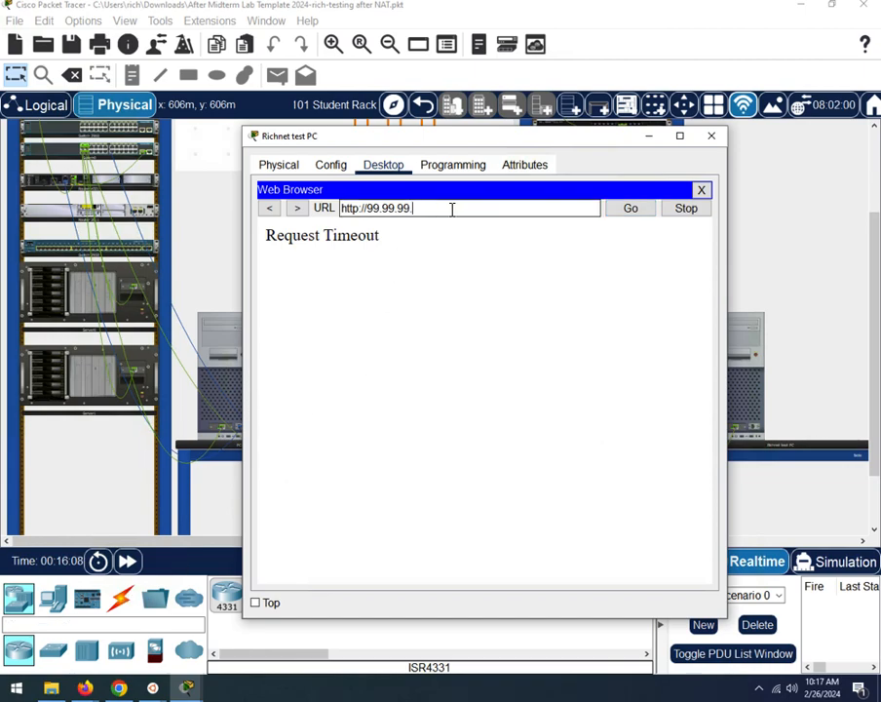
{"action": "type", "text": "10"}
{"action": "key", "text": "Return"}
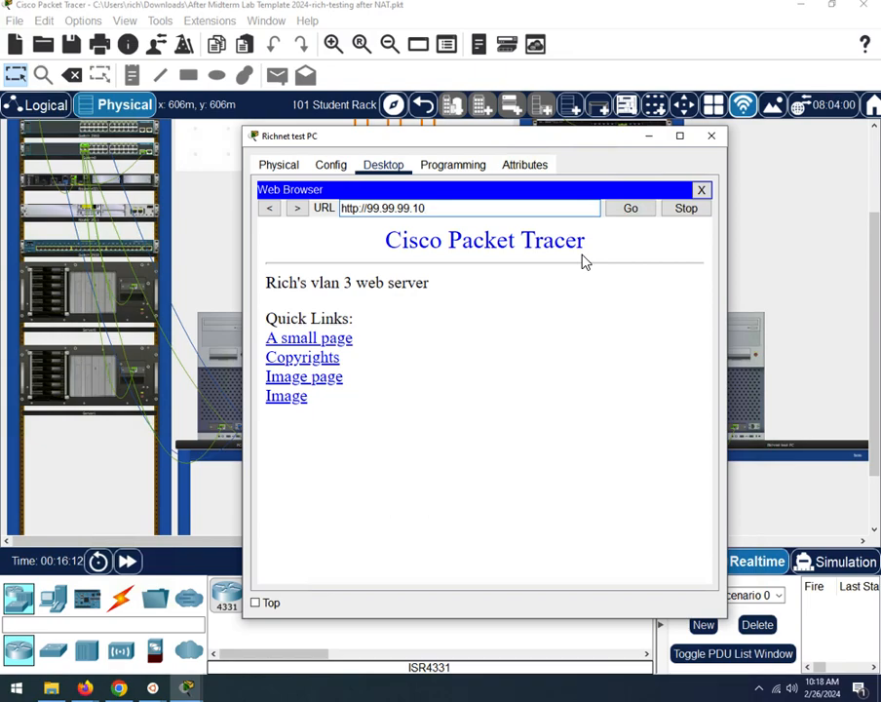
{"action": "left_click", "coordinate": [650, 137]}
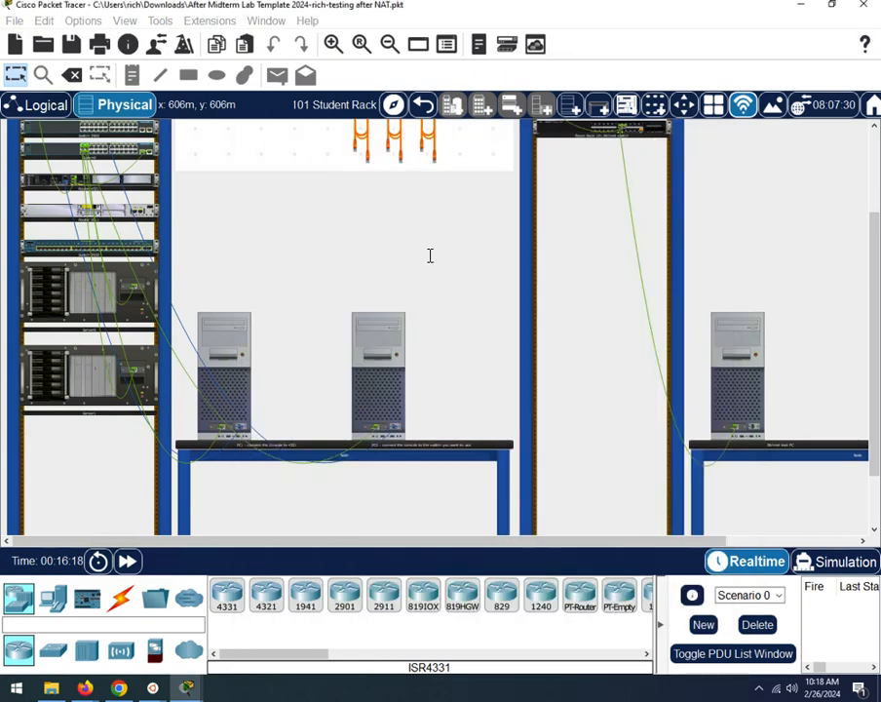
{"action": "left_click", "coordinate": [241, 385]}
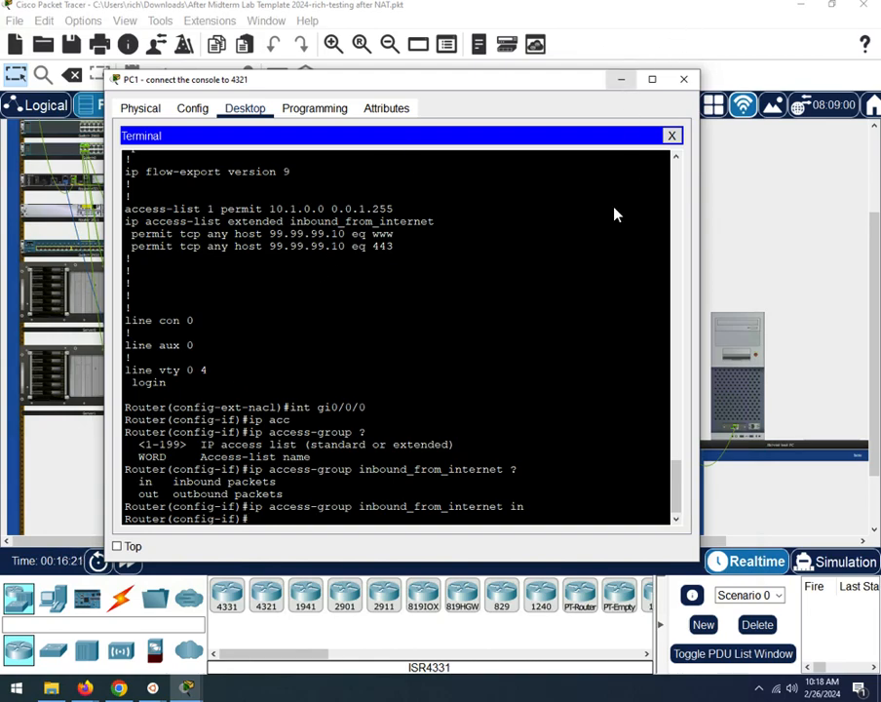
{"action": "left_click", "coordinate": [671, 136]}
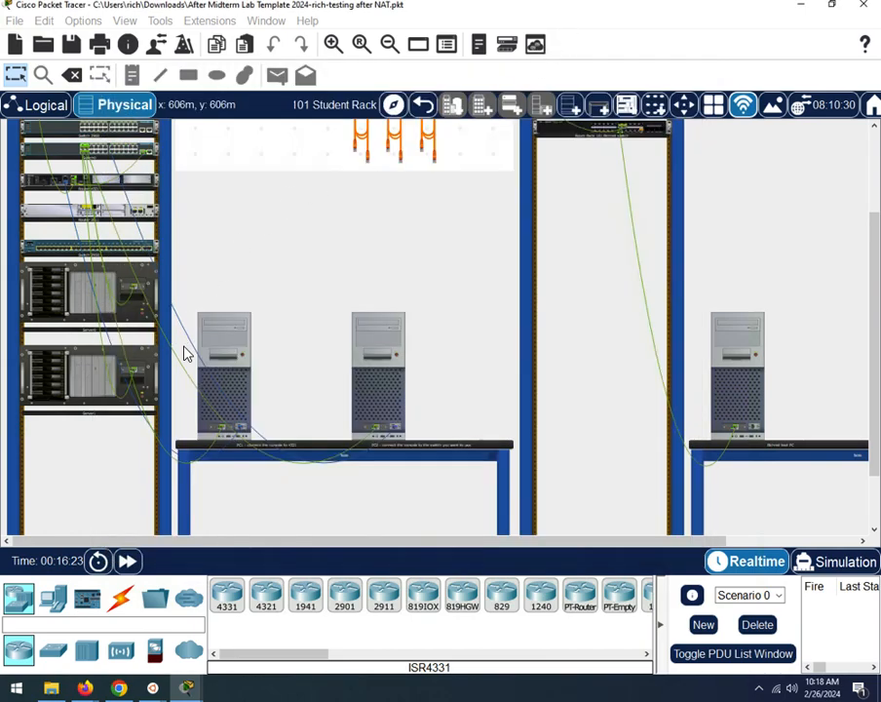
{"action": "left_click", "coordinate": [234, 378]}
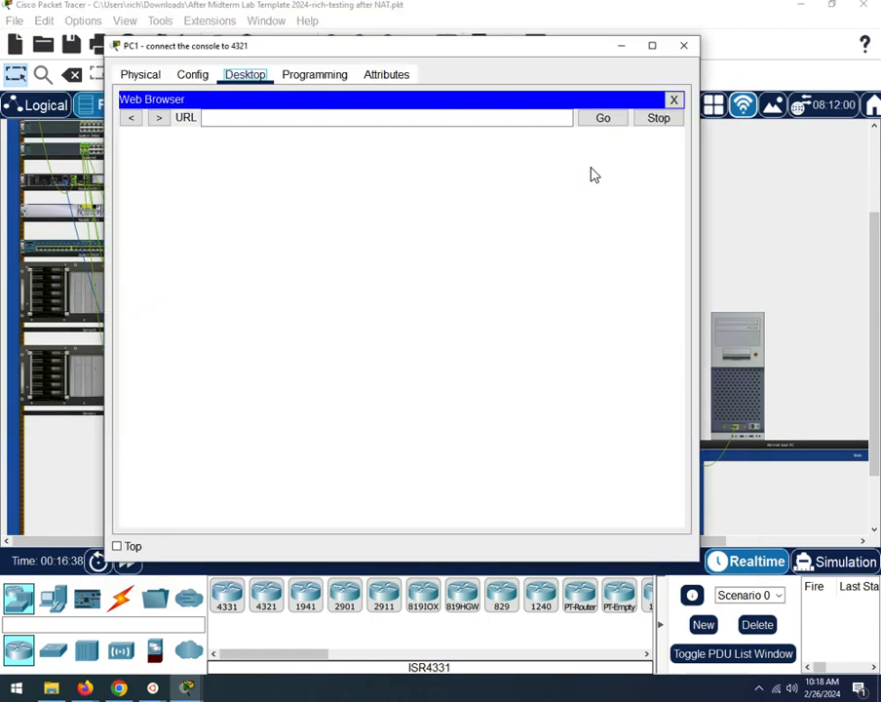
{"action": "left_click", "coordinate": [383, 117]}
{"action": "type", "text": "www.cn"}
{"action": "type", "text": "ab"}
{"action": "key", "text": "Return"}
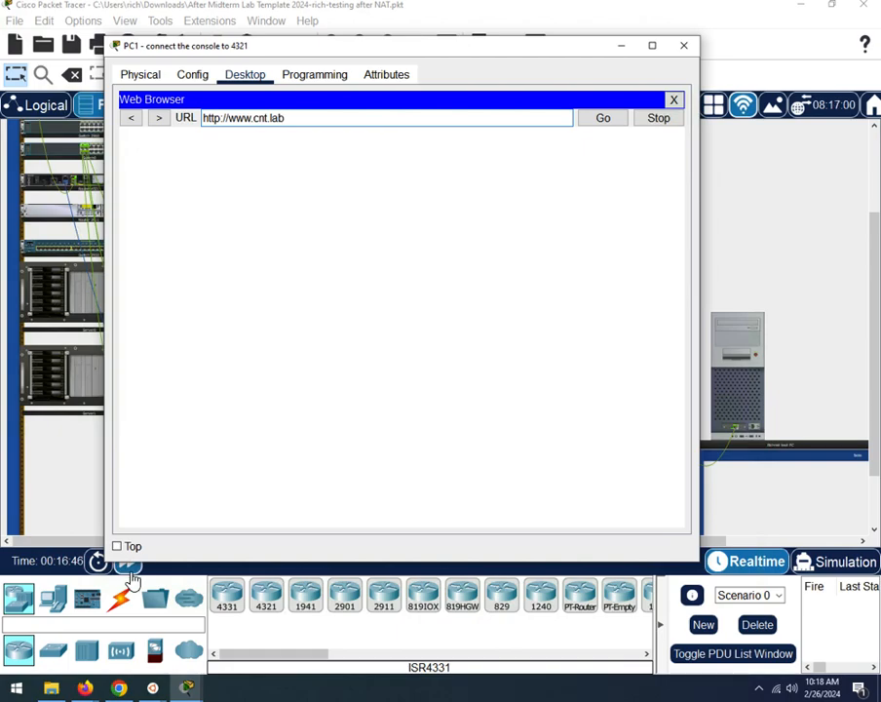
{"action": "left_click", "coordinate": [89, 406]}
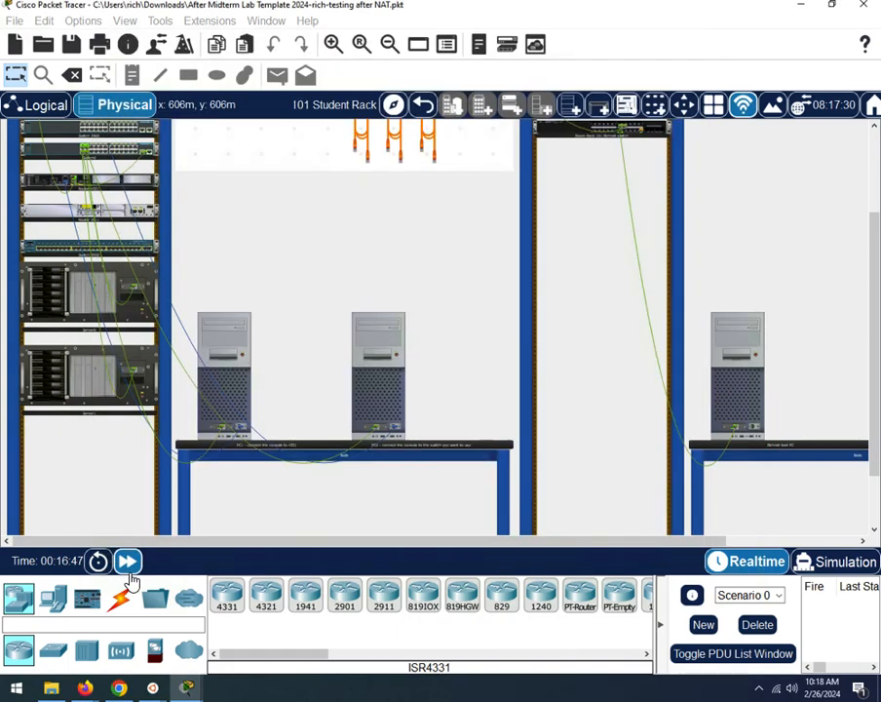
{"action": "left_click", "coordinate": [242, 388]}
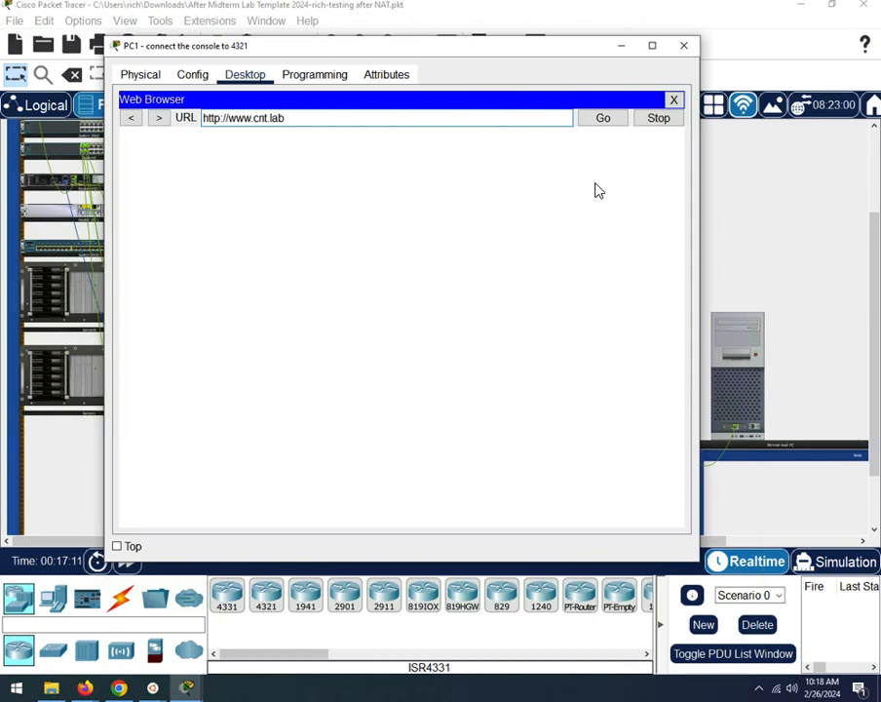
{"action": "left_click_drag", "start_coordinate": [490, 46], "coordinate": [605, 28]}
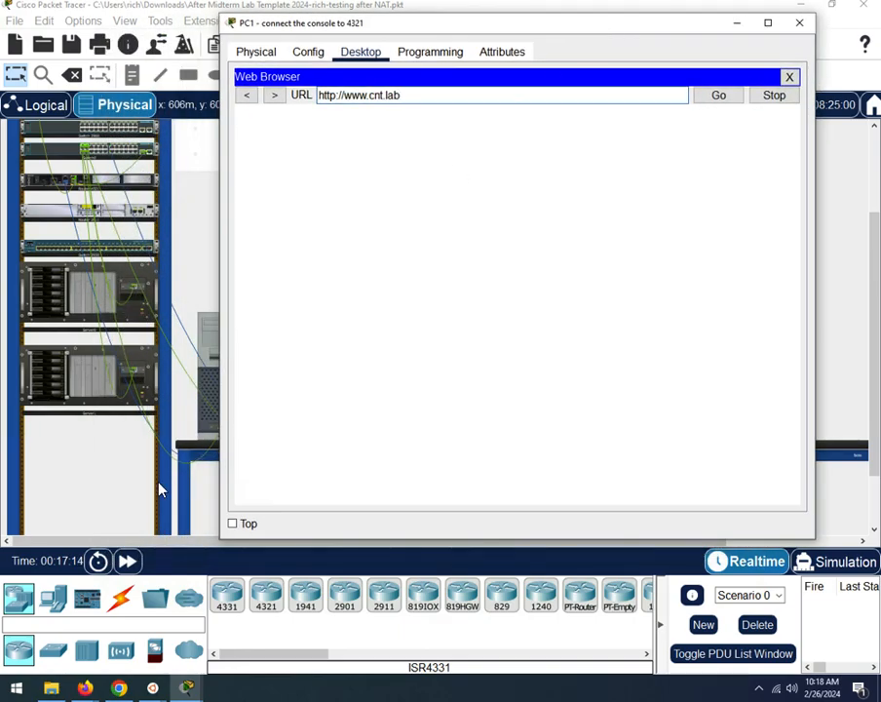
{"action": "left_click", "coordinate": [127, 562]}
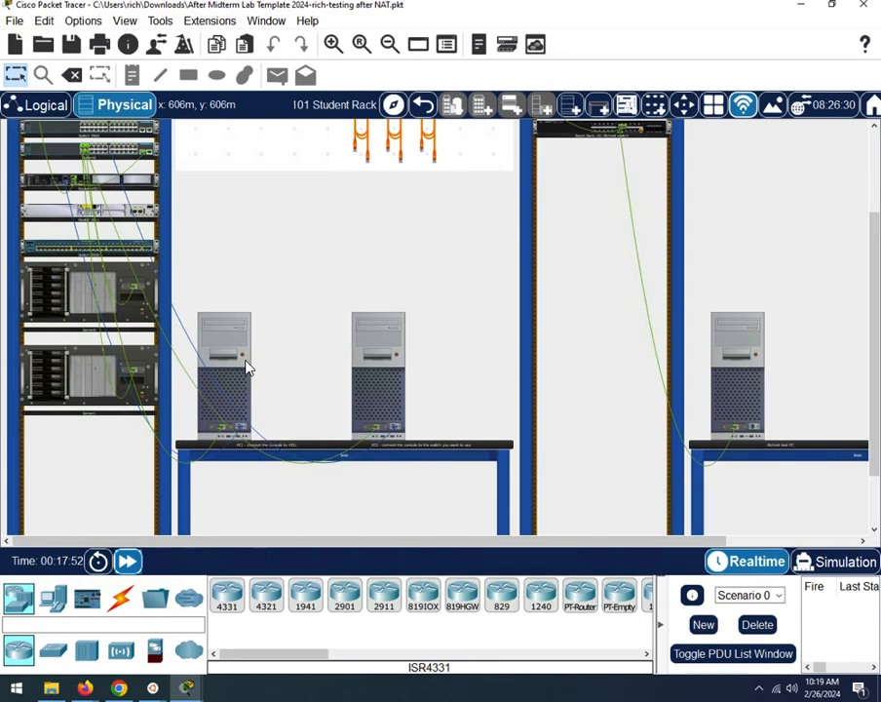
{"action": "left_click", "coordinate": [243, 364]}
Step: Return to PC1's terminal session and enter configuration mode for the extended access list inbound_from_internet
{"action": "left_click", "coordinate": [704, 98]}
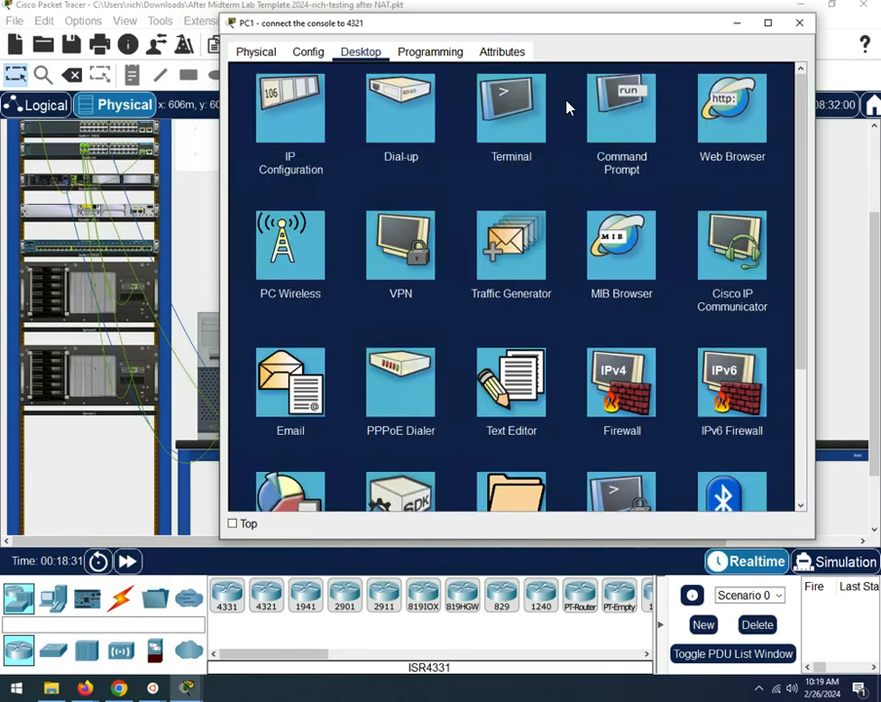
{"action": "left_click", "coordinate": [505, 103]}
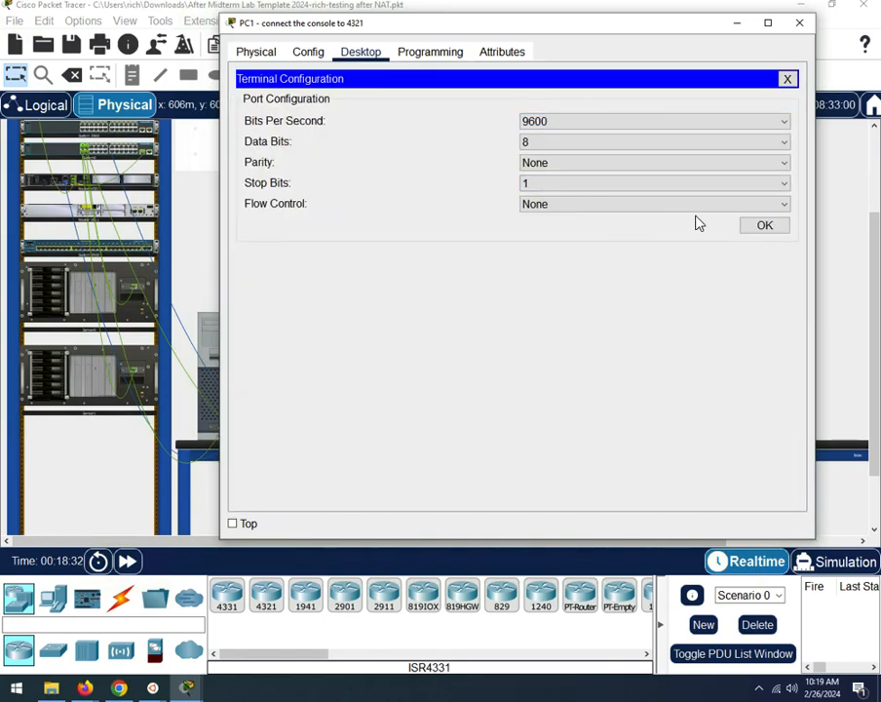
{"action": "left_click", "coordinate": [763, 227]}
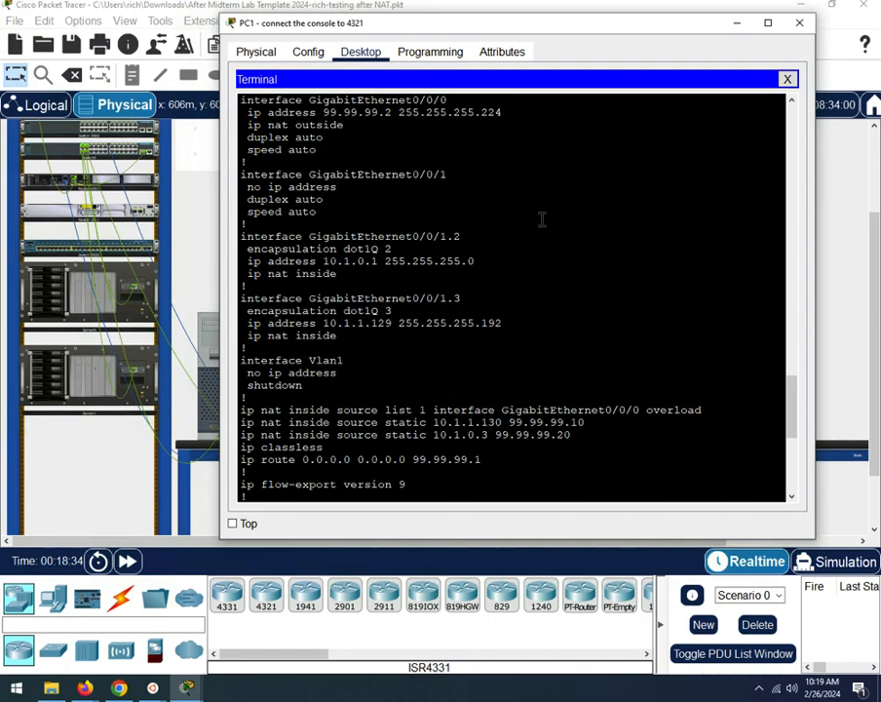
{"action": "key", "text": "Return"}
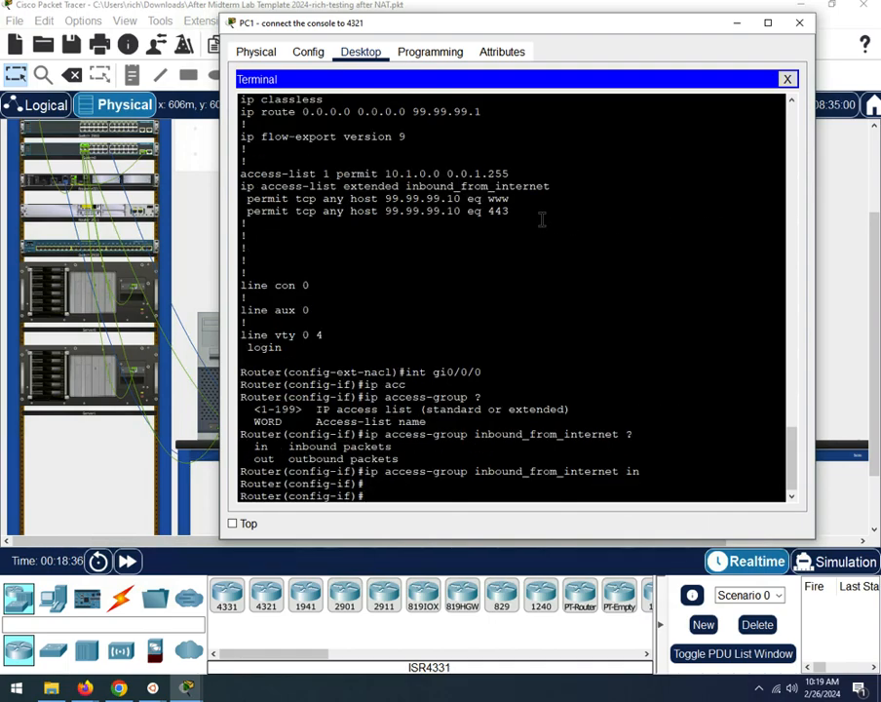
{"action": "key", "text": "Up"}
{"action": "key", "text": "Up"}
{"action": "key", "text": "Up"}
{"action": "key", "text": "Up"}
{"action": "key", "text": "Up"}
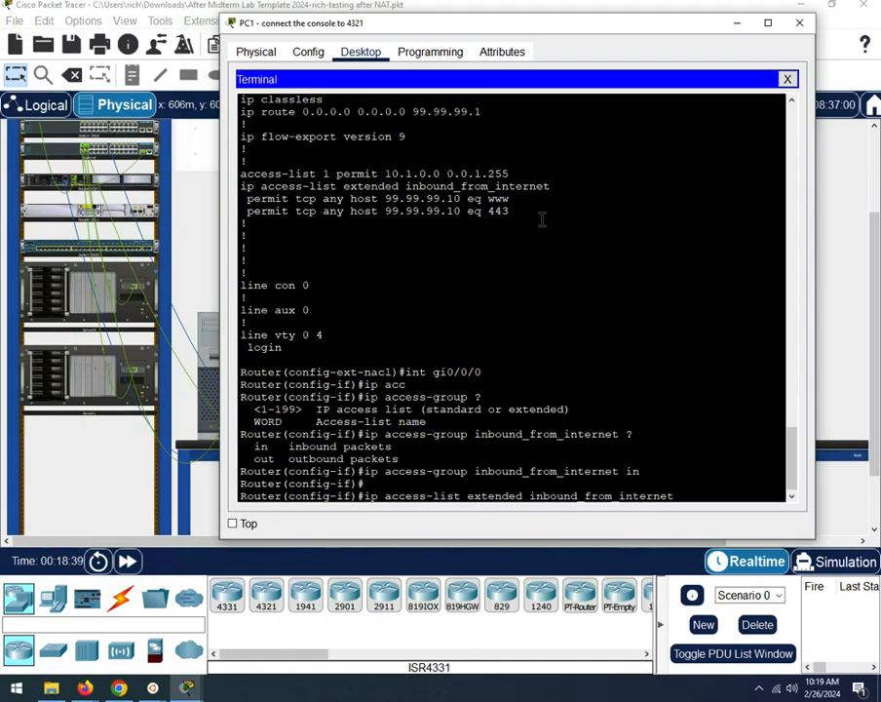
{"action": "key", "text": "Down"}
{"action": "key", "text": "Up"}
{"action": "key", "text": "Return"}
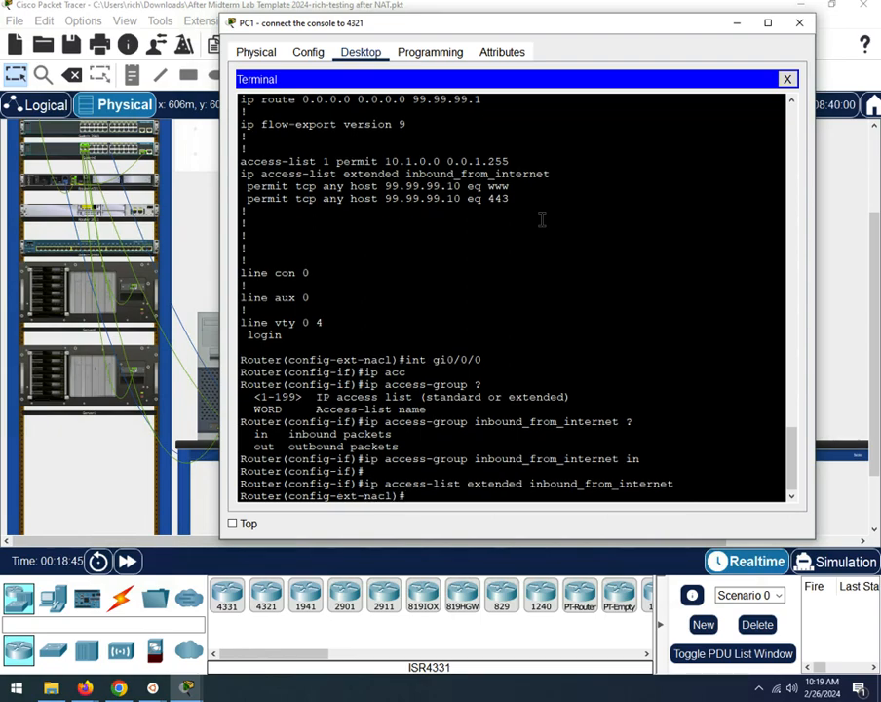
Step: Add a rule to inbound_from_internet permitting established TCP traffic from any source to any destination
{"action": "type", "text": "permit tcp any any es"}
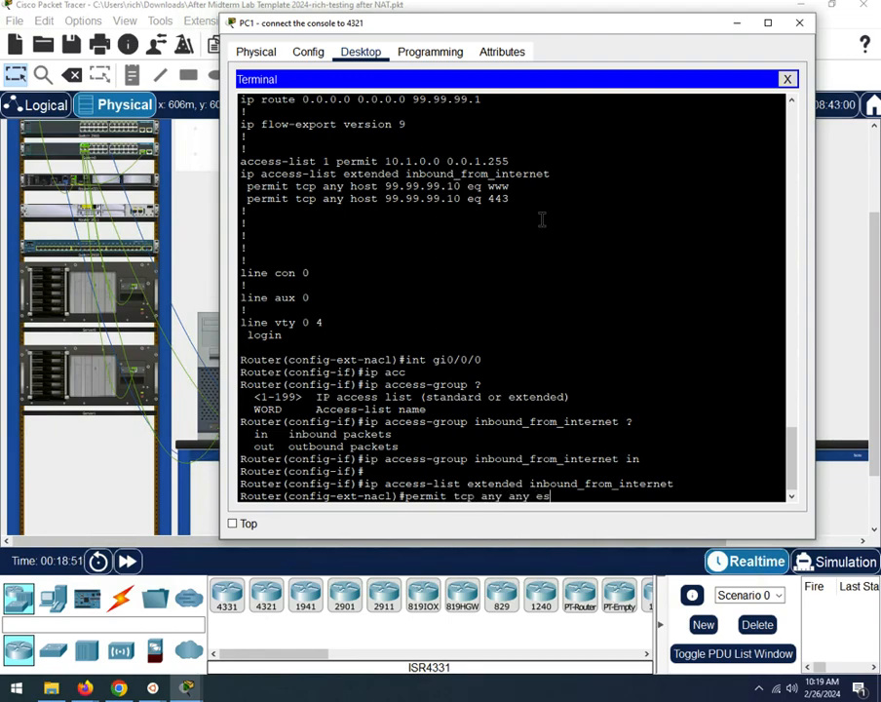
{"action": "type", "text": "tablished"}
{"action": "key", "text": "Return"}
Step: Add a rule permitting UDP traffic from any source with port 53 to any destination
{"action": "key", "text": "Up"}
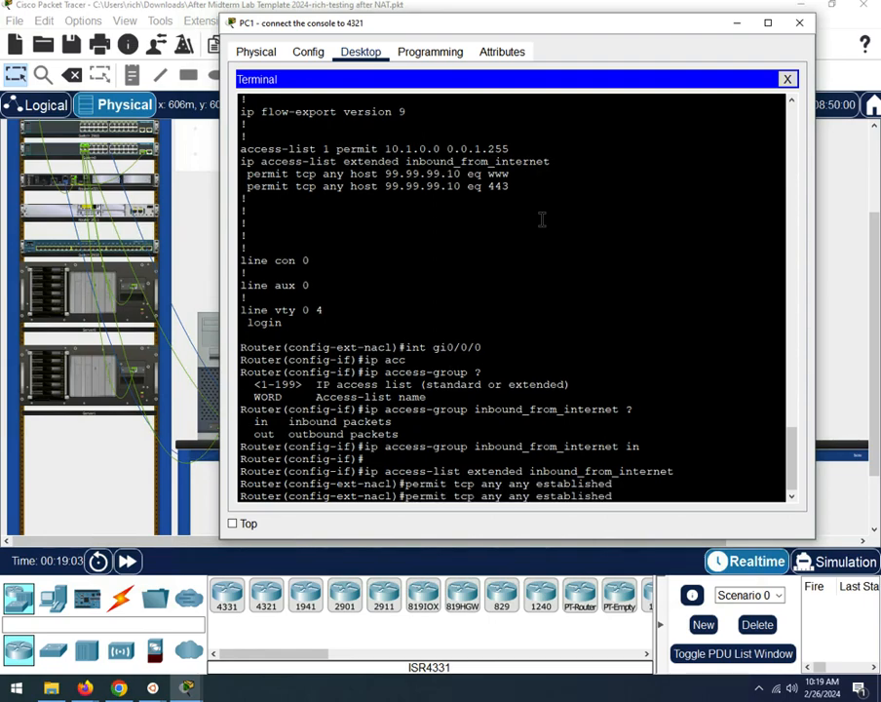
{"action": "key", "text": "BackSpace"}
{"action": "key", "text": "BackSpace"}
{"action": "key", "text": "BackSpace"}
{"action": "key", "text": "BackSpace"}
{"action": "key", "text": "BackSpace"}
{"action": "key", "text": "BackSpace"}
{"action": "key", "text": "BackSpace"}
{"action": "key", "text": "BackSpace"}
{"action": "key", "text": "BackSpace"}
{"action": "key", "text": "BackSpace"}
{"action": "key", "text": "BackSpace"}
{"action": "key", "text": "BackSpace"}
{"action": "key", "text": "BackSpace"}
{"action": "key", "text": "BackSpace"}
{"action": "key", "text": "BackSpace"}
{"action": "key", "text": "BackSpace"}
{"action": "key", "text": "BackSpace"}
{"action": "key", "text": "BackSpace"}
{"action": "key", "text": "BackSpace"}
{"action": "key", "text": "BackSpace"}
{"action": "key", "text": "BackSpace"}
{"action": "key", "text": "BackSpace"}
{"action": "key", "text": "BackSpace"}
{"action": "type", "text": "u"}
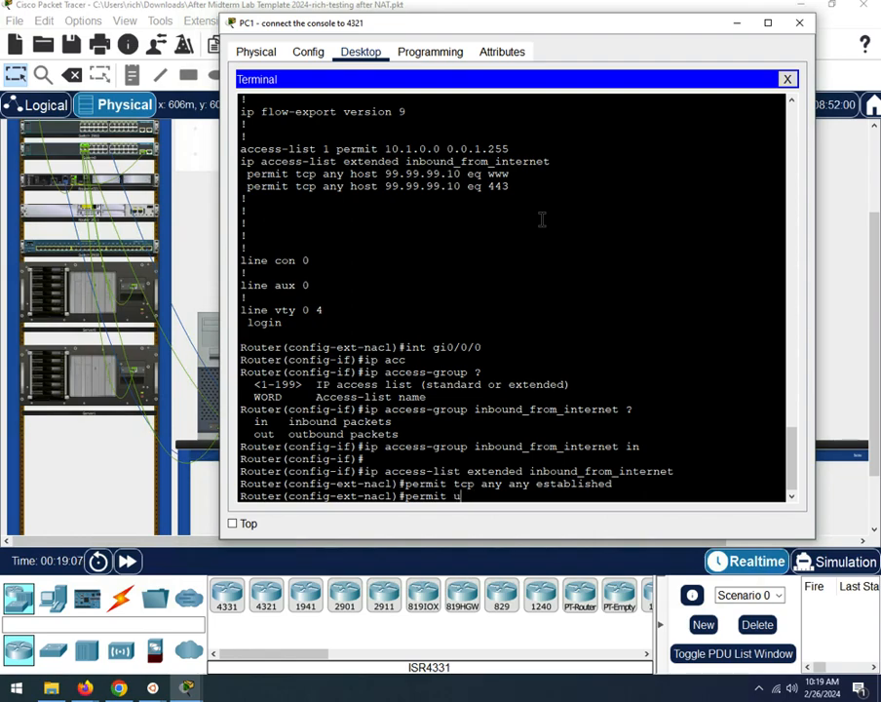
{"action": "type", "text": "dp any"}
{"action": "type", "text": "eq 53"}
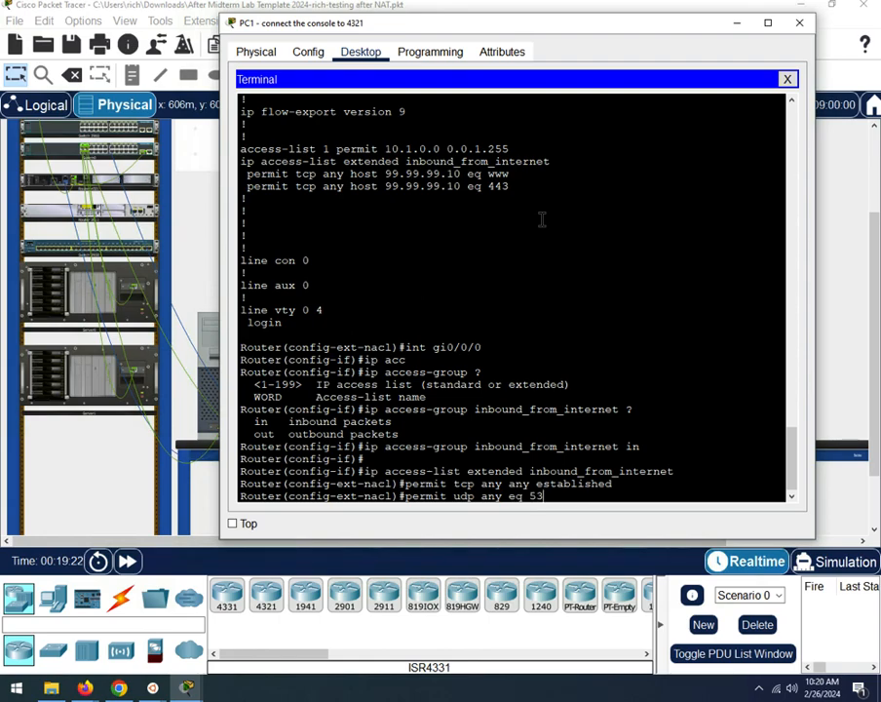
{"action": "type", "text": " any"}
{"action": "key", "text": "Return"}
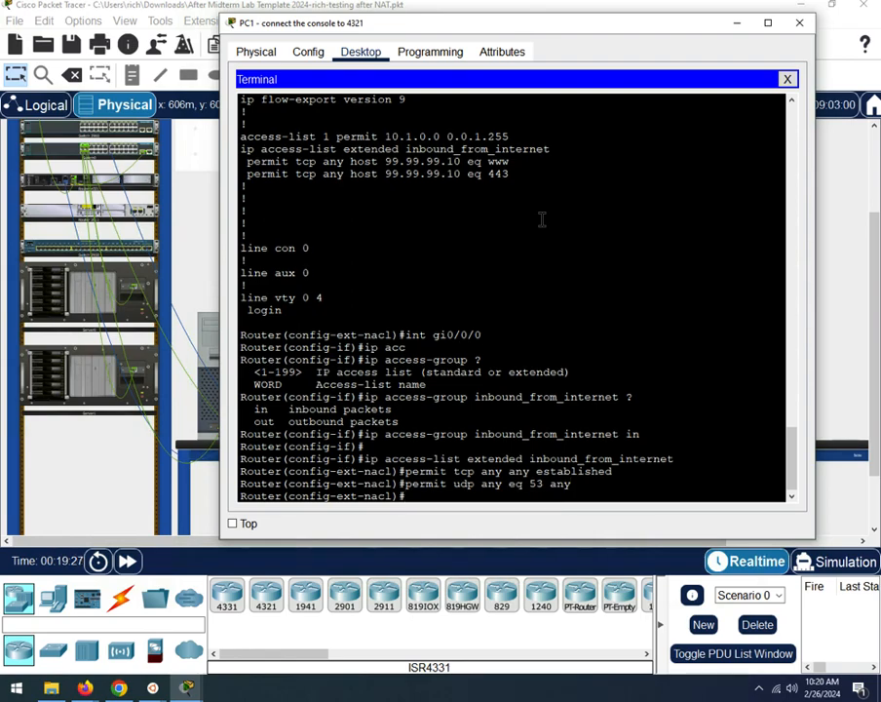
{"action": "left_click", "coordinate": [738, 23]}
{"action": "left_click", "coordinate": [238, 380]}
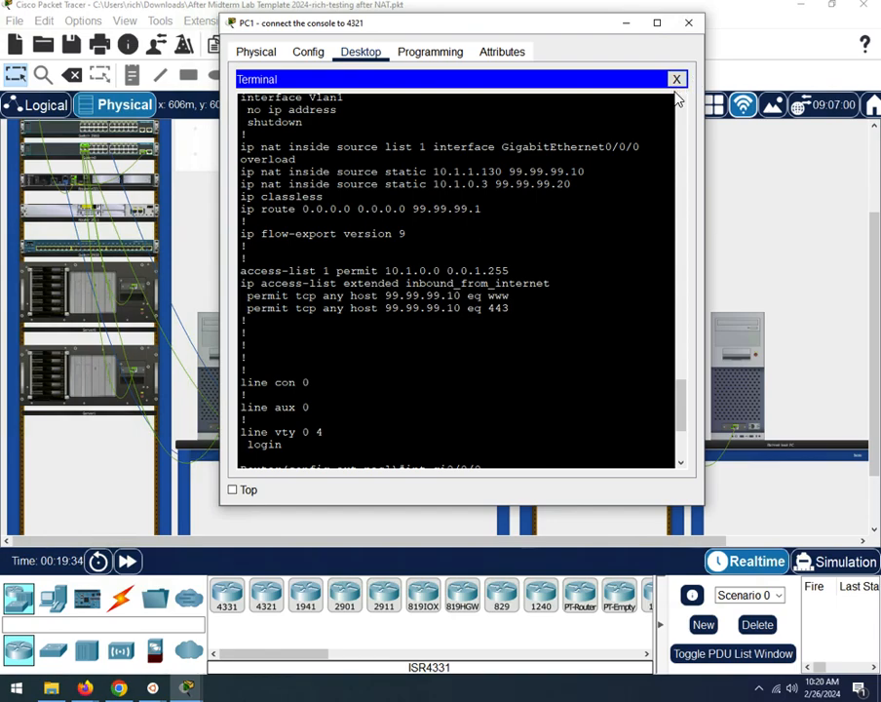
{"action": "left_click", "coordinate": [676, 80]}
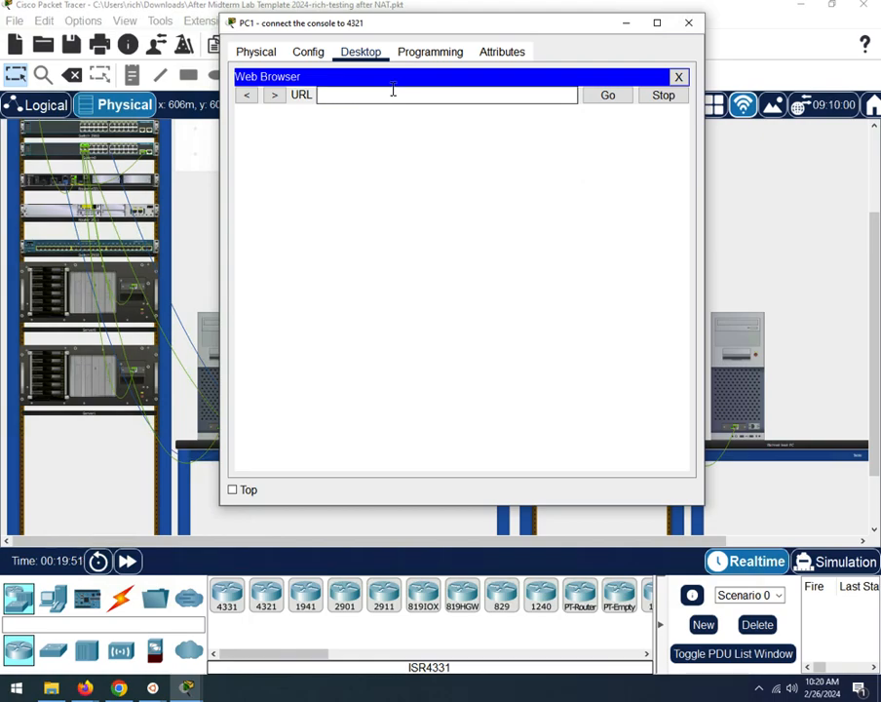
{"action": "type", "text": "www"}
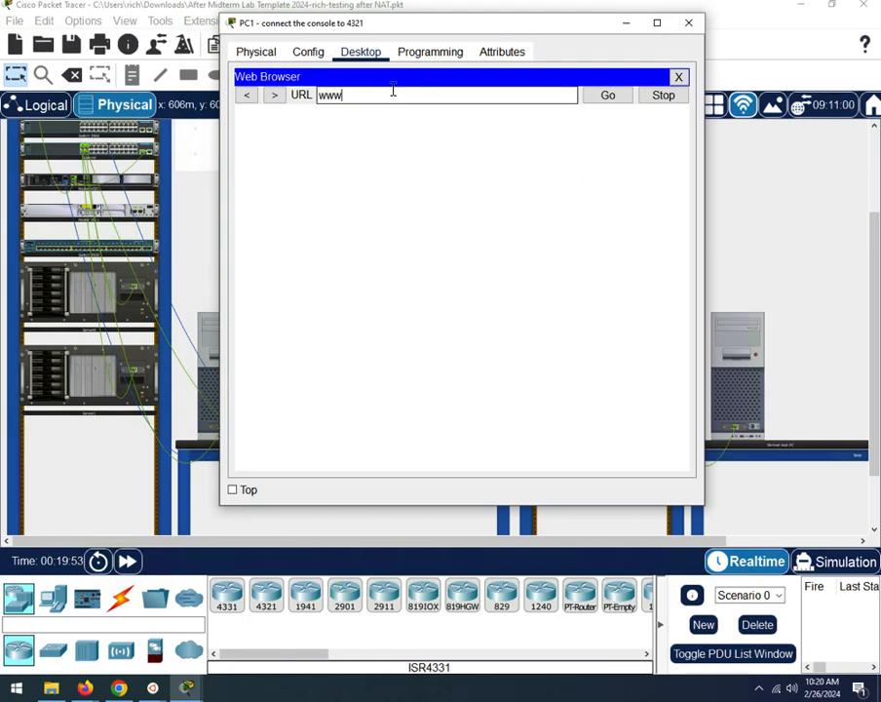
{"action": "type", "text": ".cnt.lab"}
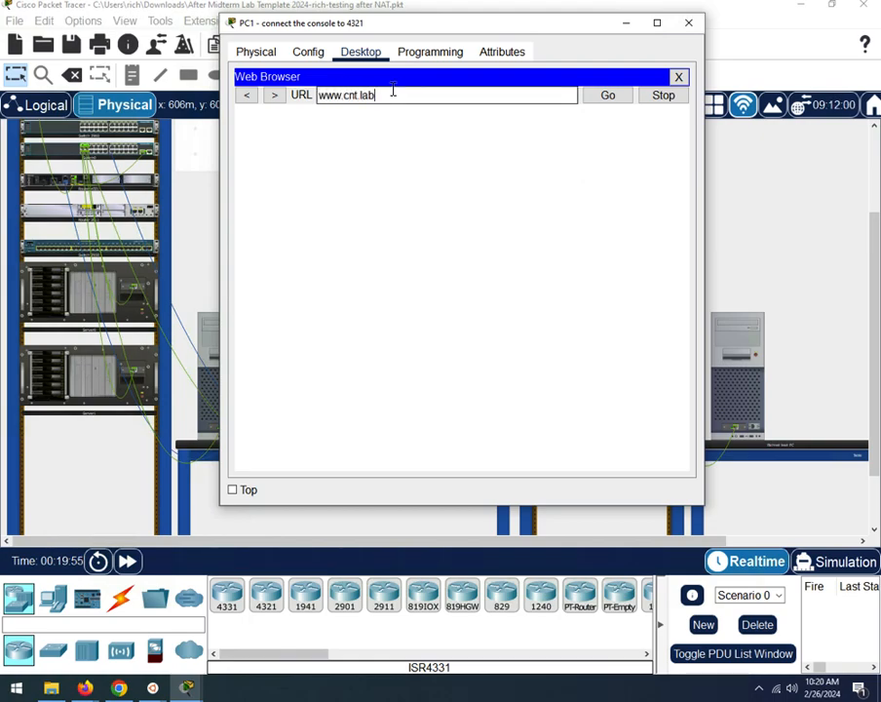
{"action": "key", "text": "Return"}
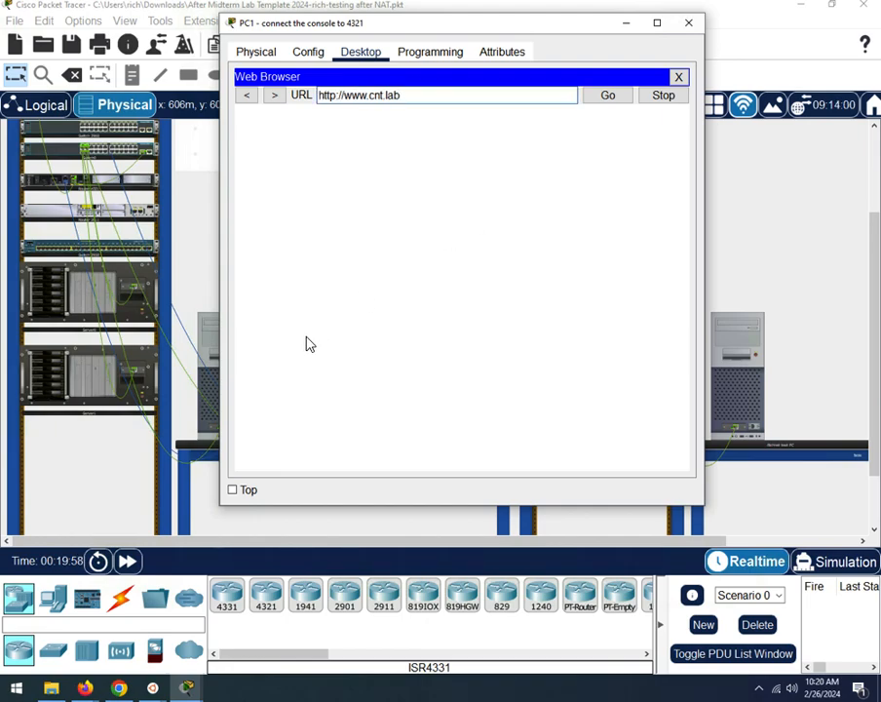
{"action": "left_click", "coordinate": [128, 562]}
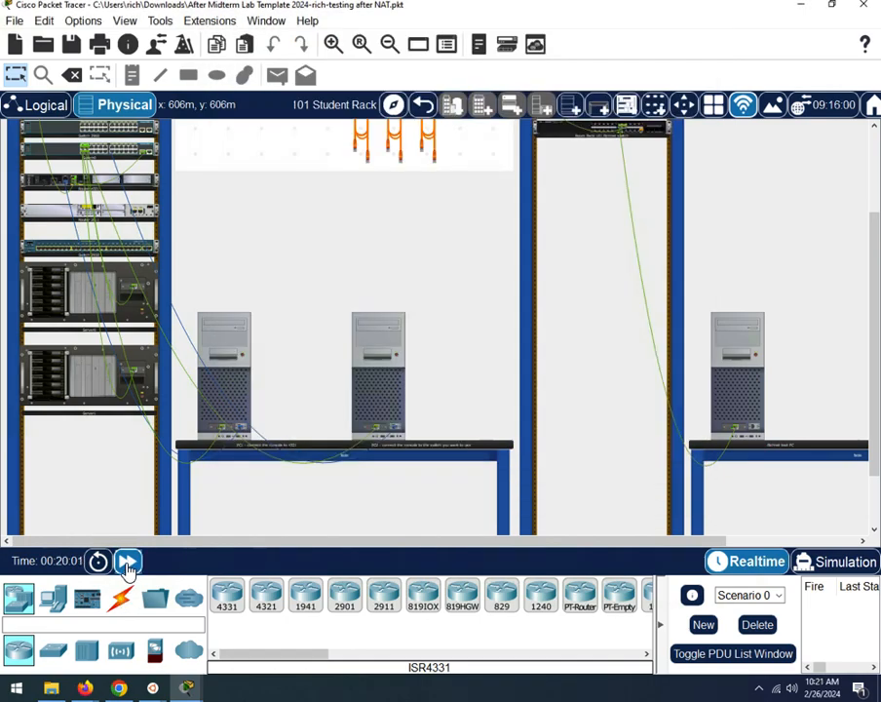
{"action": "left_click", "coordinate": [128, 563]}
{"action": "left_click", "coordinate": [234, 390]}
{"action": "key", "text": "Return"}
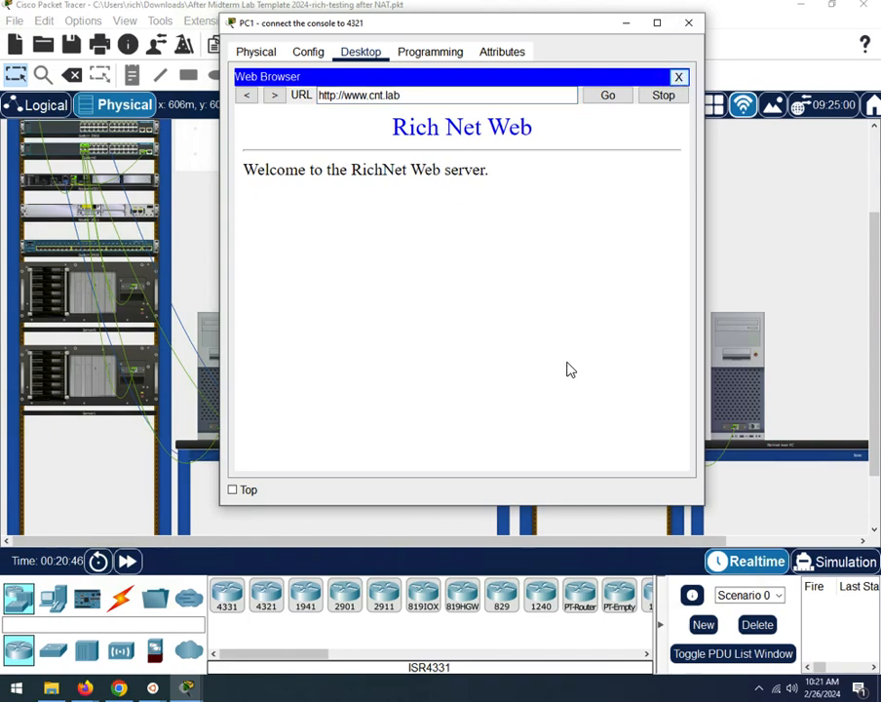
Step: Close PC1's web browser and reopen the terminal session to the router with the default port settings
{"action": "left_click", "coordinate": [679, 76]}
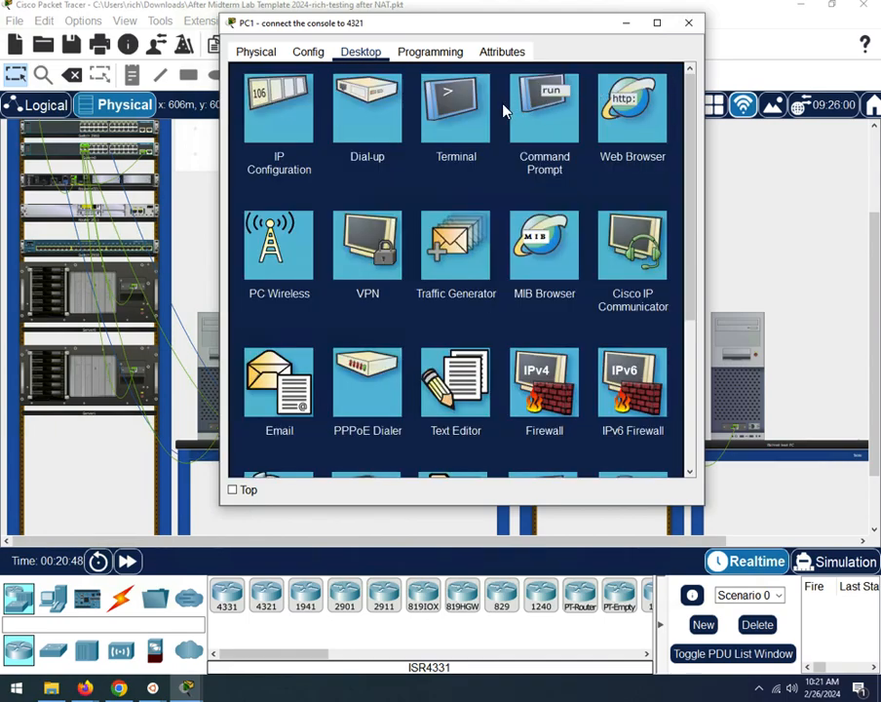
{"action": "left_click", "coordinate": [443, 97]}
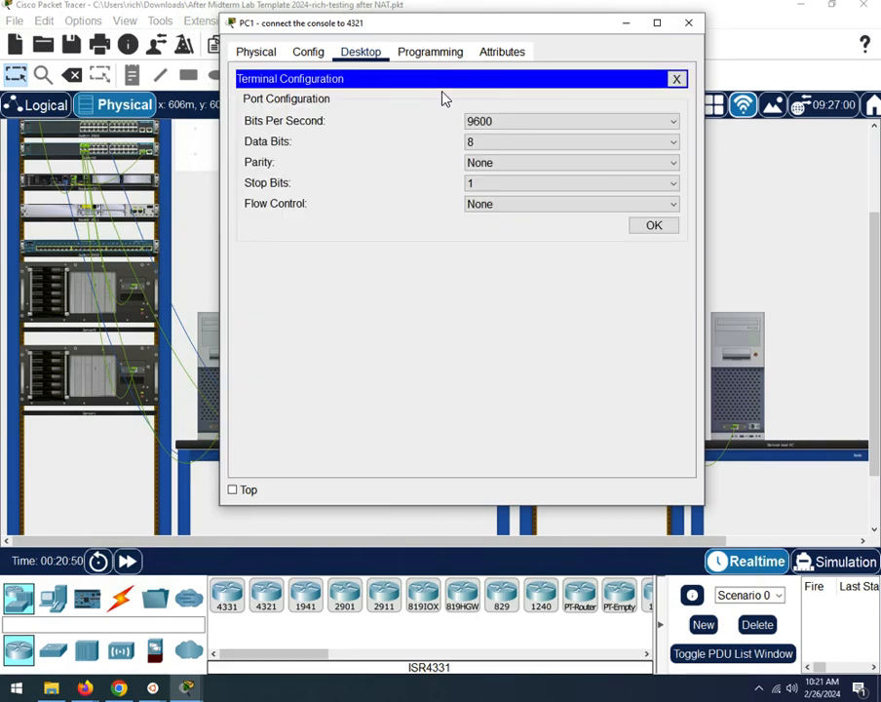
{"action": "left_click", "coordinate": [659, 230]}
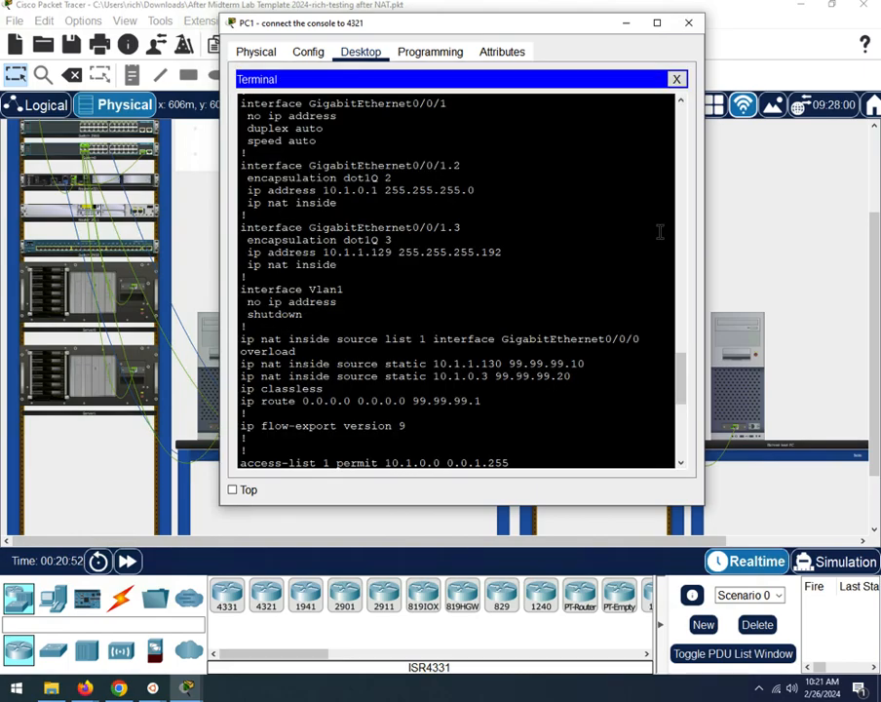
{"action": "key", "text": "Return"}
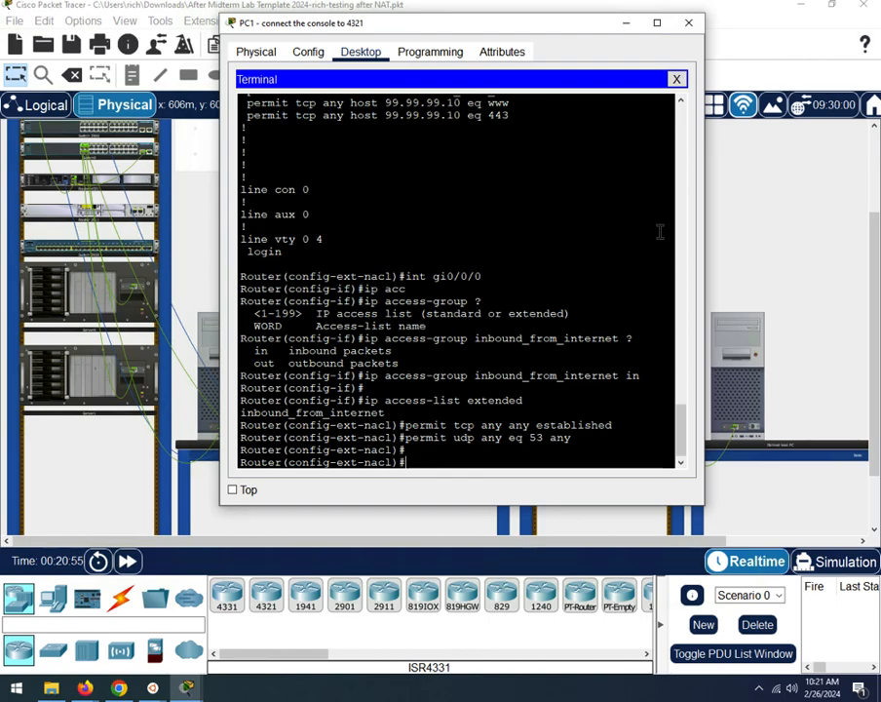
Step: Create an extended access list named outbound_from_vlan3, reusing the earlier ip access-list command
{"action": "key", "text": "Up"}
{"action": "key", "text": "Up"}
{"action": "key", "text": "Up"}
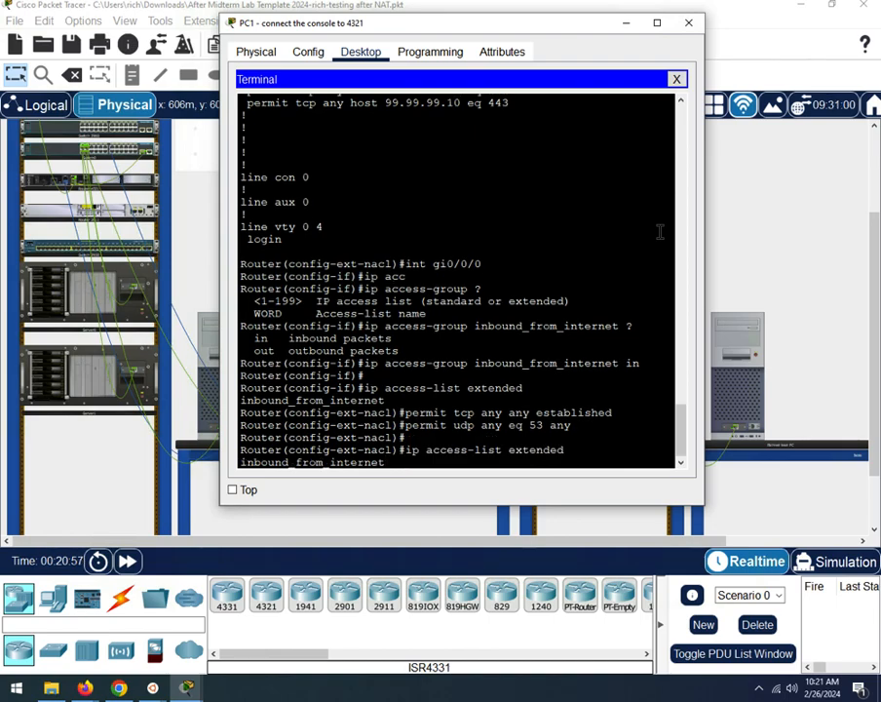
{"action": "key", "text": "Up"}
{"action": "key", "text": "Down"}
{"action": "key", "text": "BackSpace"}
{"action": "key", "text": "BackSpace"}
{"action": "key", "text": "BackSpace"}
{"action": "key", "text": "BackSpace"}
{"action": "key", "text": "BackSpace"}
{"action": "key", "text": "BackSpace"}
{"action": "key", "text": "BackSpace"}
{"action": "key", "text": "BackSpace"}
{"action": "key", "text": "BackSpace"}
{"action": "key", "text": "BackSpace"}
{"action": "key", "text": "BackSpace"}
{"action": "key", "text": "BackSpace"}
{"action": "key", "text": "BackSpace"}
{"action": "key", "text": "BackSpace"}
{"action": "key", "text": "BackSpace"}
{"action": "key", "text": "BackSpace"}
{"action": "key", "text": "BackSpace"}
{"action": "key", "text": "BackSpace"}
{"action": "key", "text": "BackSpace"}
{"action": "key", "text": "BackSpace"}
{"action": "key", "text": "BackSpace"}
{"action": "type", "text": "outbound_from_cvl"}
{"action": "key", "text": "BackSpace"}
{"action": "key", "text": "BackSpace"}
{"action": "key", "text": "BackSpace"}
{"action": "type", "text": "vlan3"}
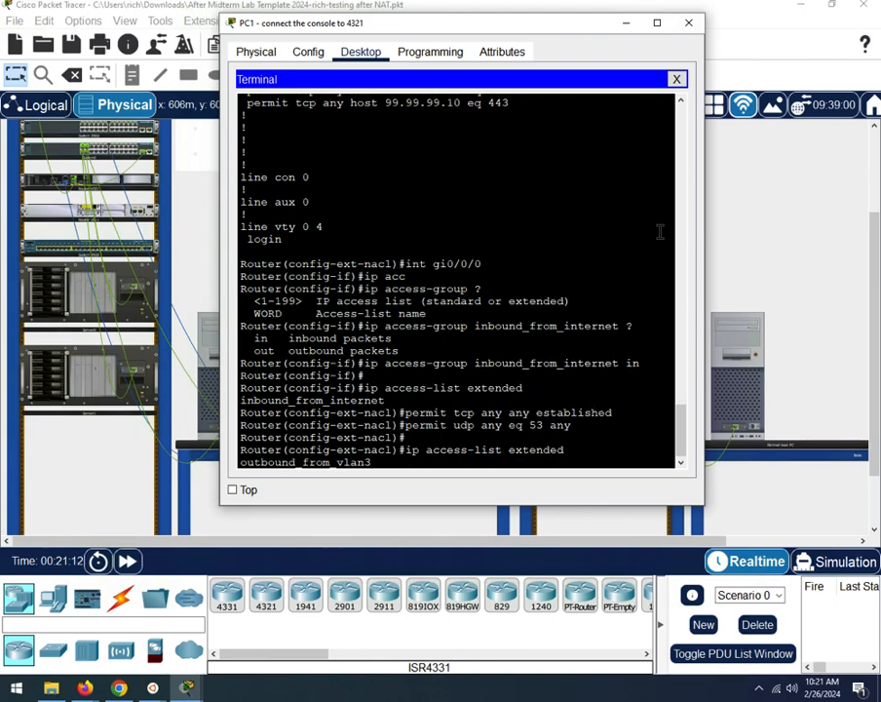
{"action": "key", "text": "Return"}
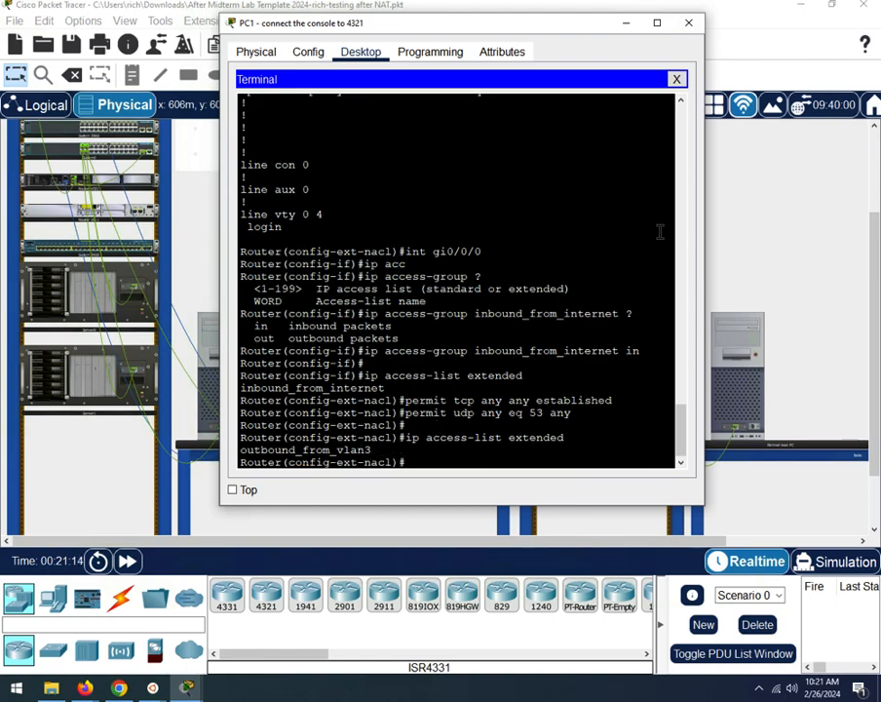
Step: Add a rule permitting TCP from 10.1.1.128 with wildcard 0.0.0.63 to any destination on port 80, checking the VLAN 3 subinterface address first
{"action": "type", "text": "permit tcp"}
{"action": "type", "text": "10.1."}
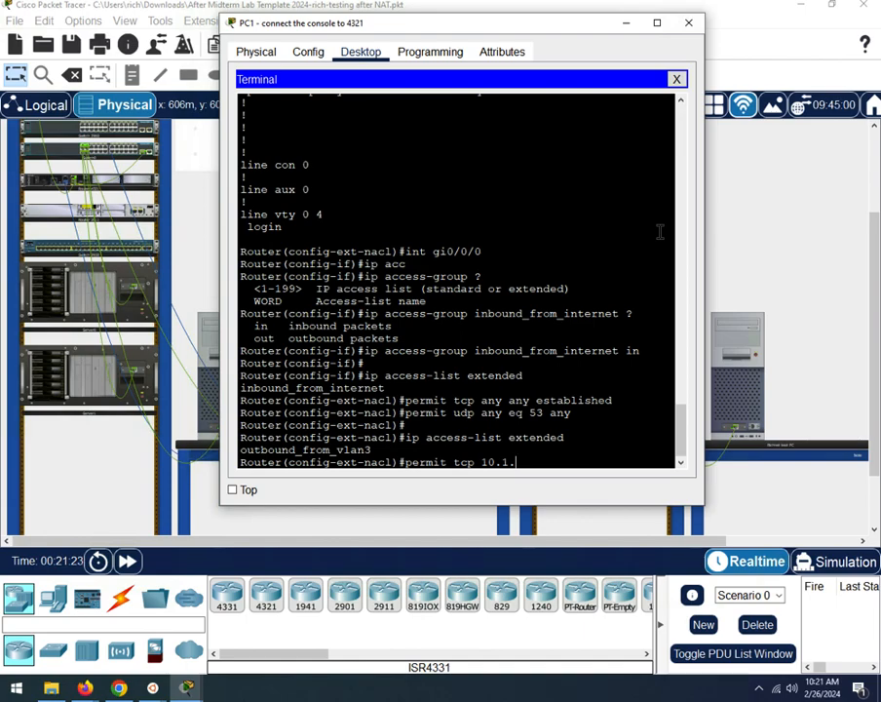
{"action": "scroll", "coordinate": [514, 232], "scroll_direction": "up", "scroll_amount": 1}
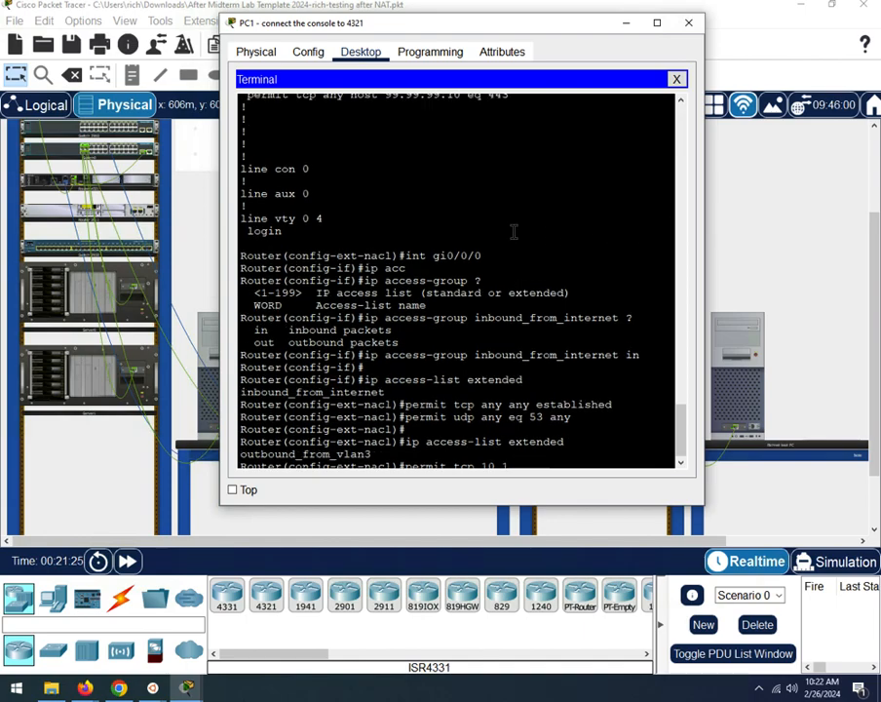
{"action": "scroll", "coordinate": [514, 232], "scroll_direction": "up", "scroll_amount": 12}
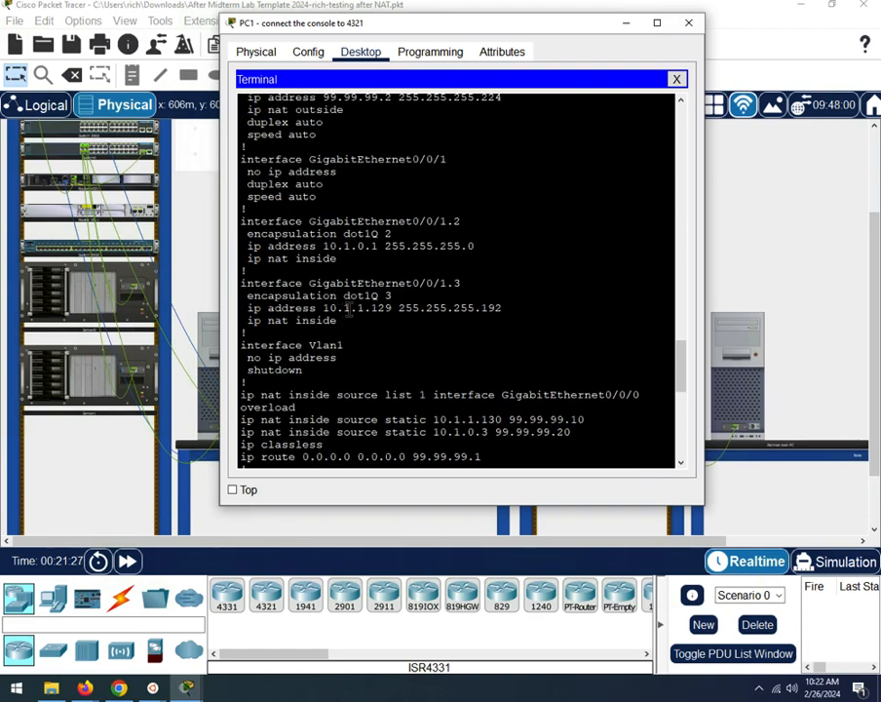
{"action": "scroll", "coordinate": [492, 312], "scroll_direction": "down", "scroll_amount": 2}
{"action": "scroll", "coordinate": [492, 312], "scroll_direction": "down", "scroll_amount": 11}
{"action": "scroll", "coordinate": [492, 312], "scroll_direction": "down", "scroll_amount": 1}
{"action": "type", "text": "1.128"}
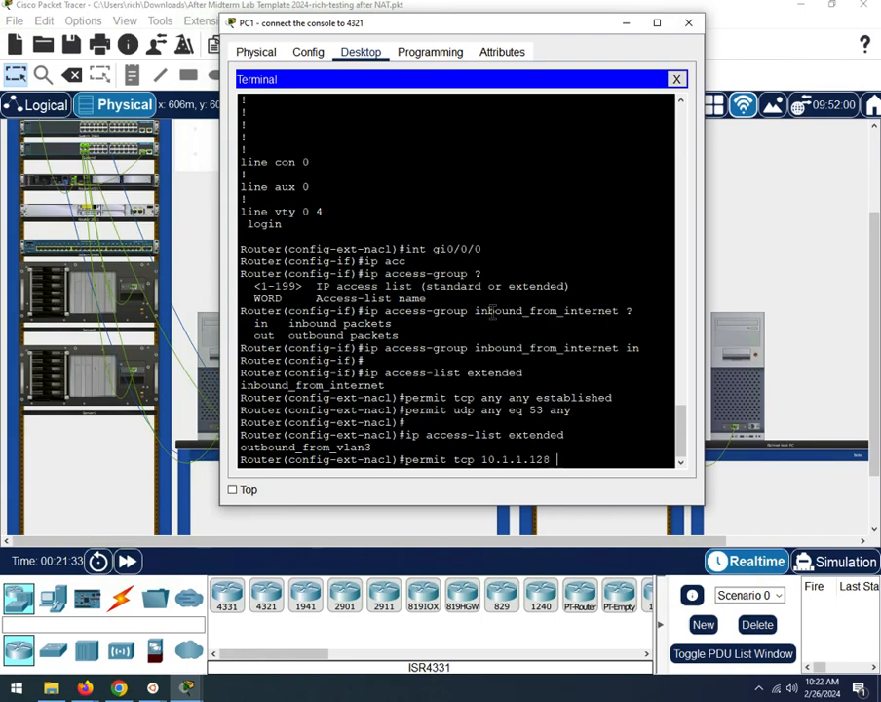
{"action": "type", "text": " 0.0.0.63 any eq"}
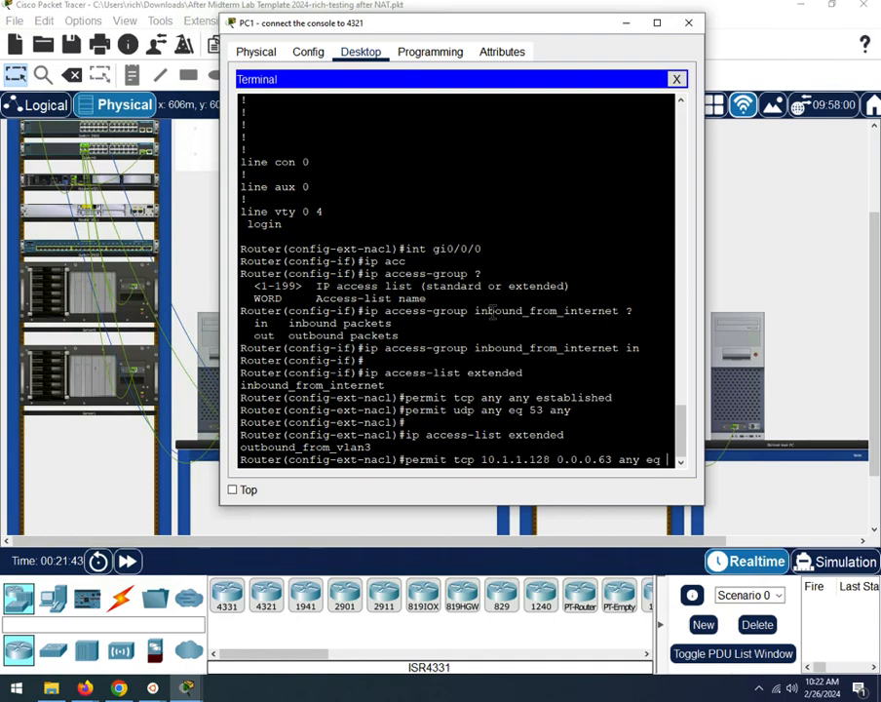
{"action": "type", "text": " 80"}
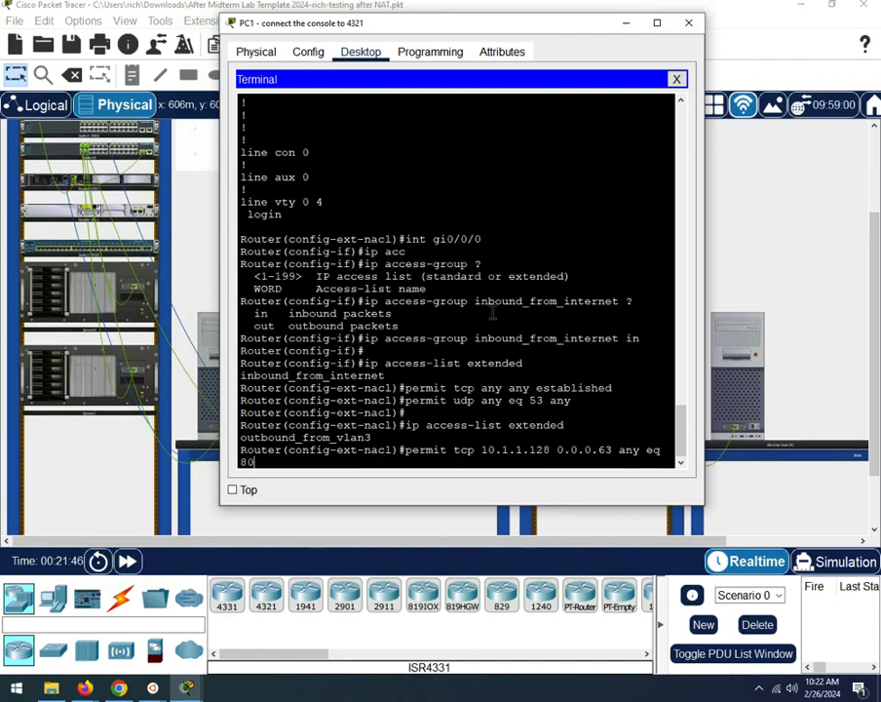
{"action": "key", "text": "Return"}
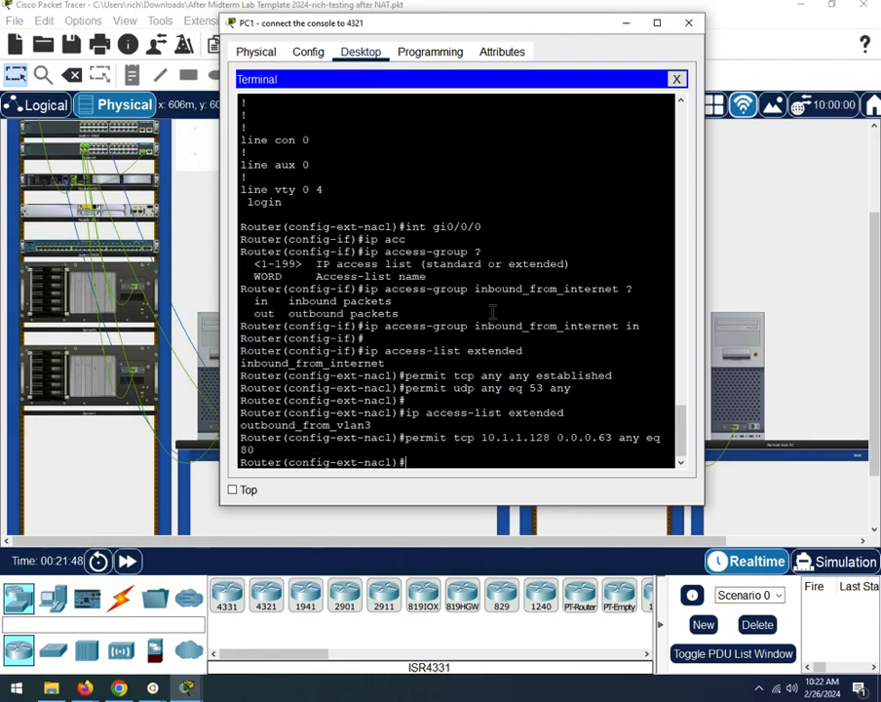
Step: Add a matching rule permitting TCP from 10.1.1.128 0.0.0.63 to any destination on port 443, reusing the previous command
{"action": "key", "text": "Up"}
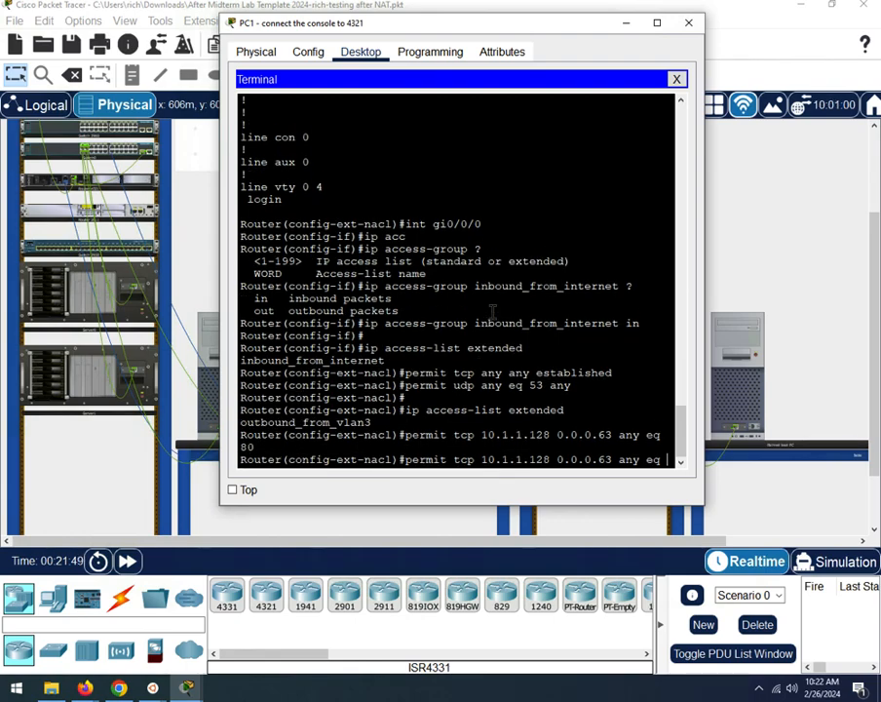
{"action": "key", "text": "BackSpace"}
{"action": "key", "text": "BackSpace"}
{"action": "type", "text": "443"}
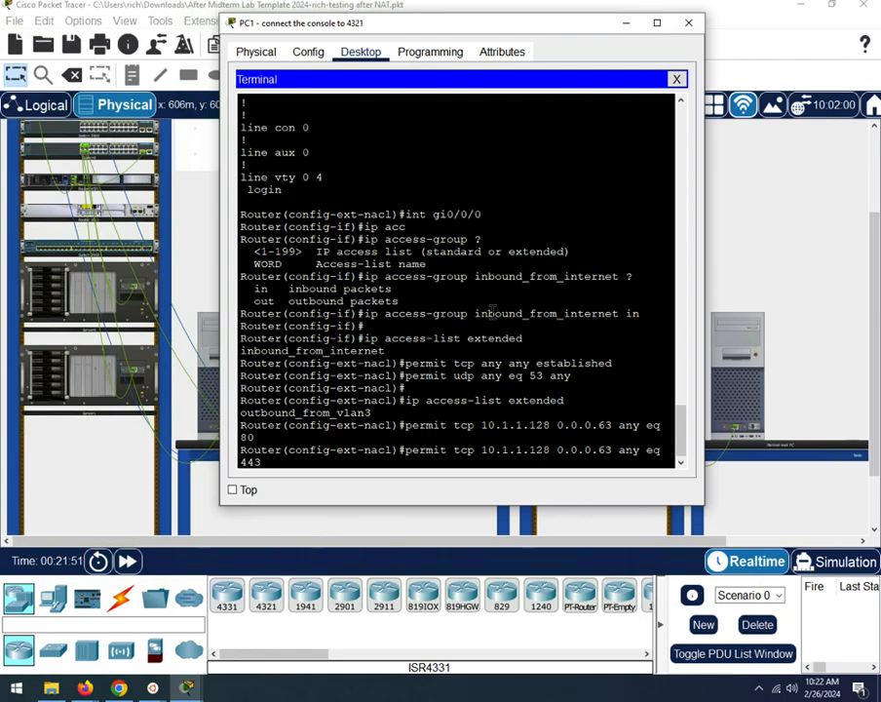
{"action": "key", "text": "Return"}
Step: Add a rule permitting UDP from 10.1.1.128 0.0.0.63 to any destination on port 53, adapting the previous command
{"action": "key", "text": "Up"}
{"action": "key", "text": "BackSpace"}
{"action": "key", "text": "BackSpace"}
{"action": "key", "text": "BackSpace"}
{"action": "type", "text": "53"}
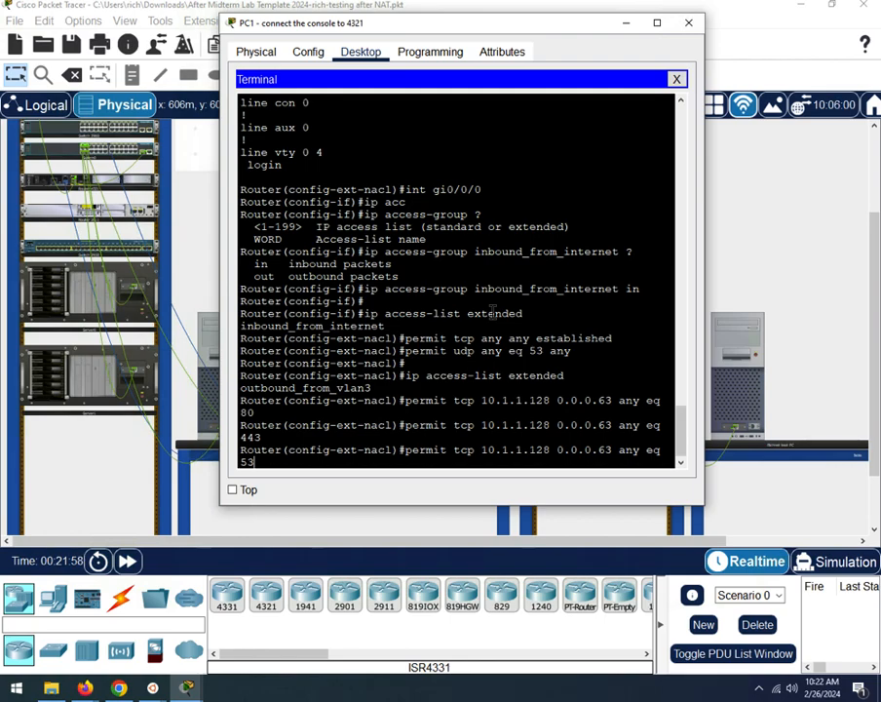
{"action": "key", "text": "Left"}
{"action": "key", "text": "Left"}
{"action": "key", "text": "Left"}
{"action": "key", "text": "Left"}
{"action": "key", "text": "Left"}
{"action": "key", "text": "Left"}
{"action": "key", "text": "Left"}
{"action": "key", "text": "Left"}
{"action": "key", "text": "Left"}
{"action": "key", "text": "Left"}
{"action": "key", "text": "Left"}
{"action": "key", "text": "Left"}
{"action": "key", "text": "Left"}
{"action": "key", "text": "Left"}
{"action": "key", "text": "Left"}
{"action": "key", "text": "Left"}
{"action": "key", "text": "Left"}
{"action": "key", "text": "Left"}
{"action": "key", "text": "Left"}
{"action": "key", "text": "Left"}
{"action": "key", "text": "Left"}
{"action": "key", "text": "Left"}
{"action": "key", "text": "Left"}
{"action": "key", "text": "Left"}
{"action": "key", "text": "Left"}
{"action": "key", "text": "Left"}
{"action": "key", "text": "Left"}
{"action": "key", "text": "BackSpace"}
{"action": "key", "text": "BackSpace"}
{"action": "type", "text": "ud"}
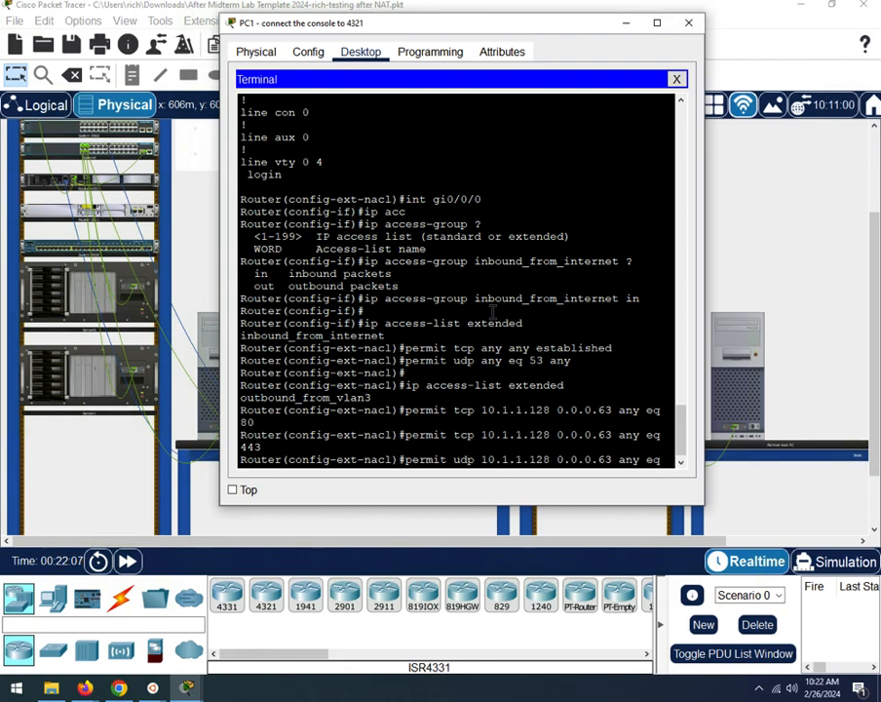
{"action": "key", "text": "Return"}
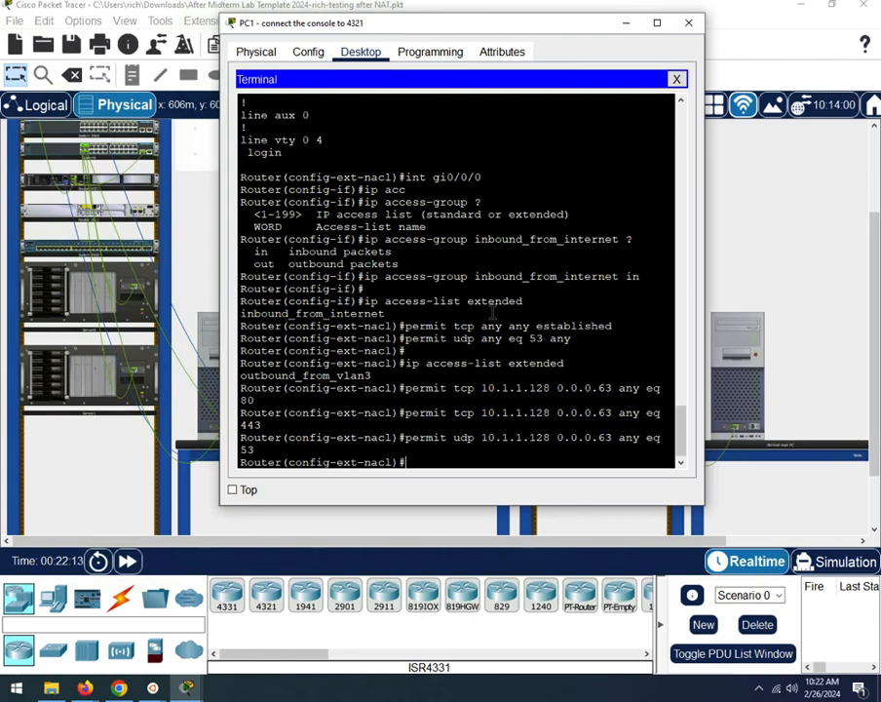
Step: Apply the outbound_from_vlan3 access list to subinterface gi0/0/1.3 in the inbound direction
{"action": "type", "text": "int gi0/0/1.3"}
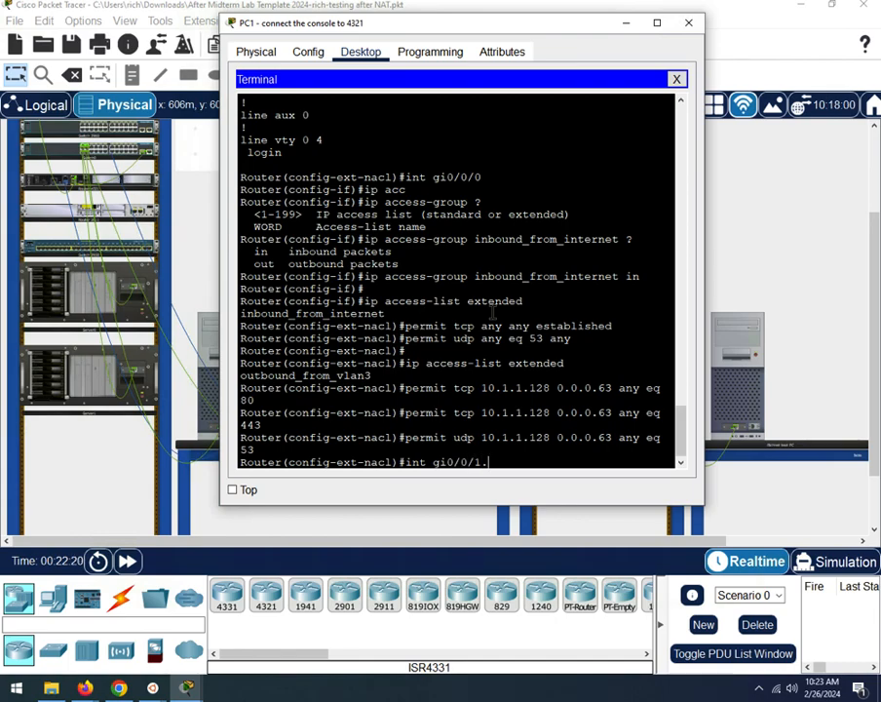
{"action": "key", "text": "Return"}
{"action": "type", "text": "ip ac"}
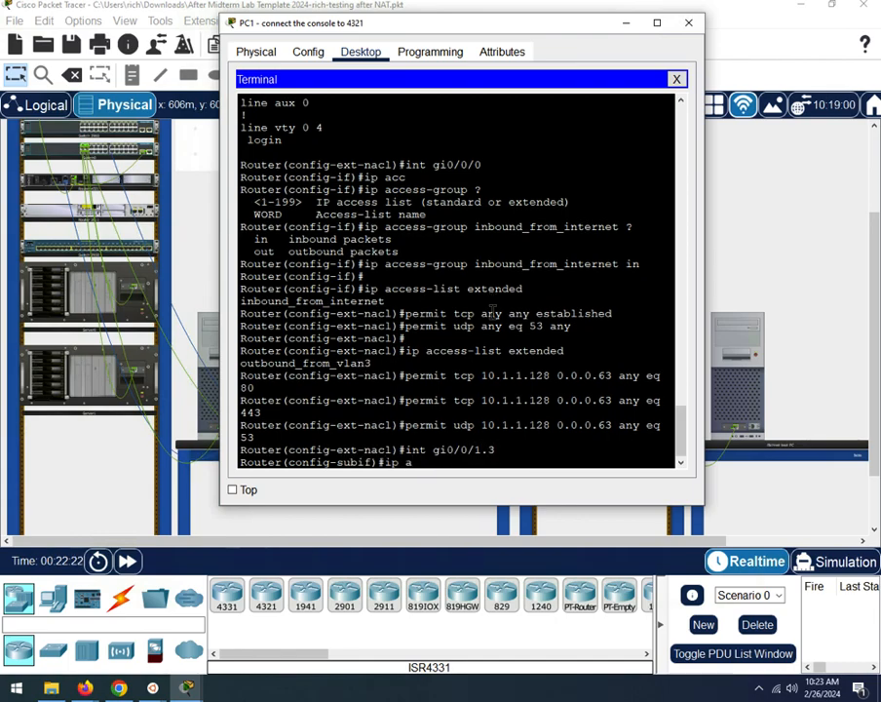
{"action": "key", "text": "Tab"}
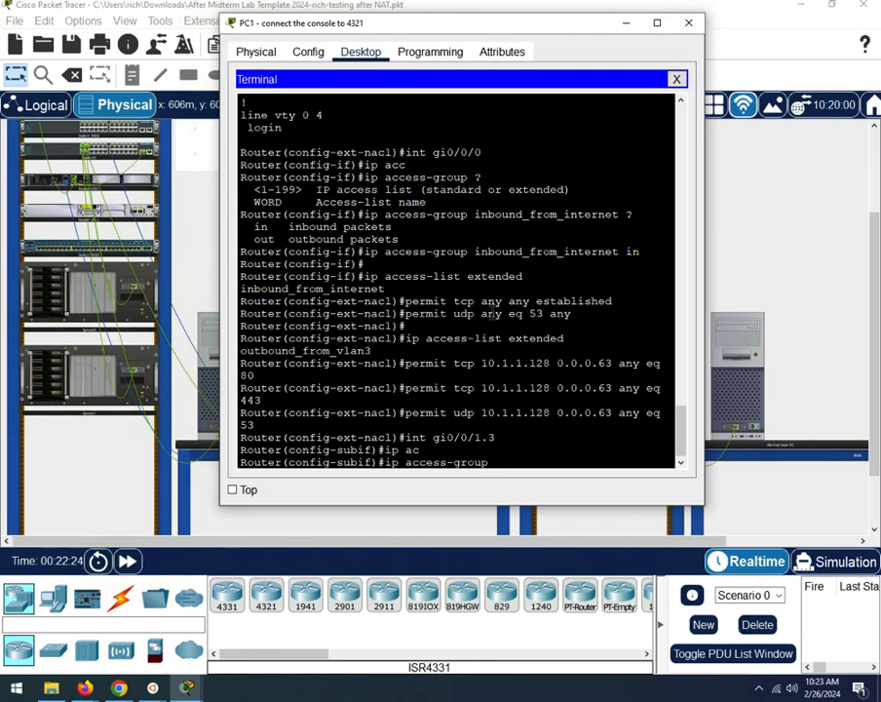
{"action": "type", "text": "outbound_from_vl"}
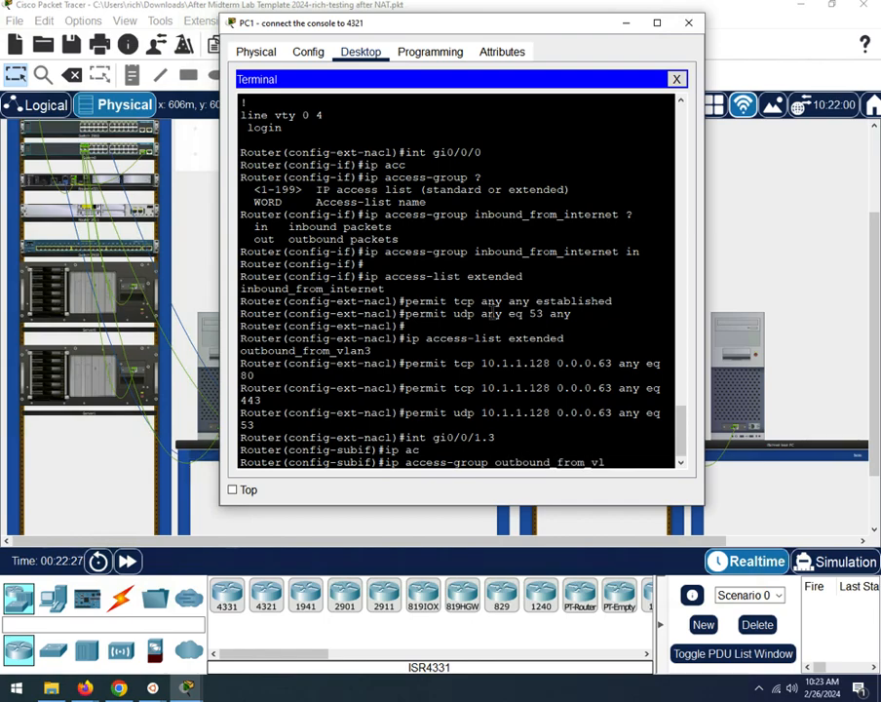
{"action": "type", "text": "an3 ?"}
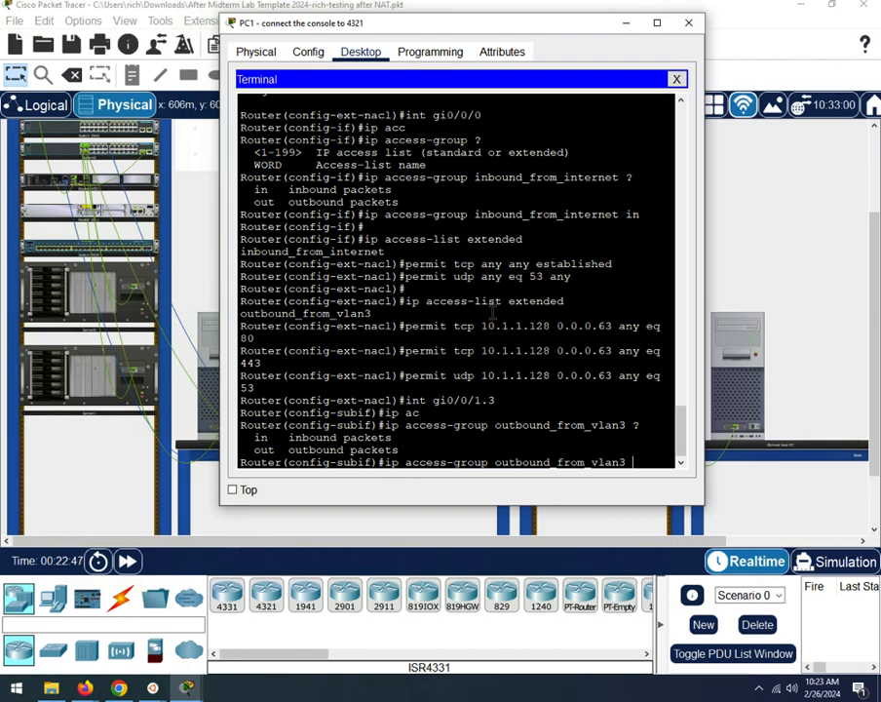
{"action": "type", "text": "in"}
{"action": "key", "text": "Return"}
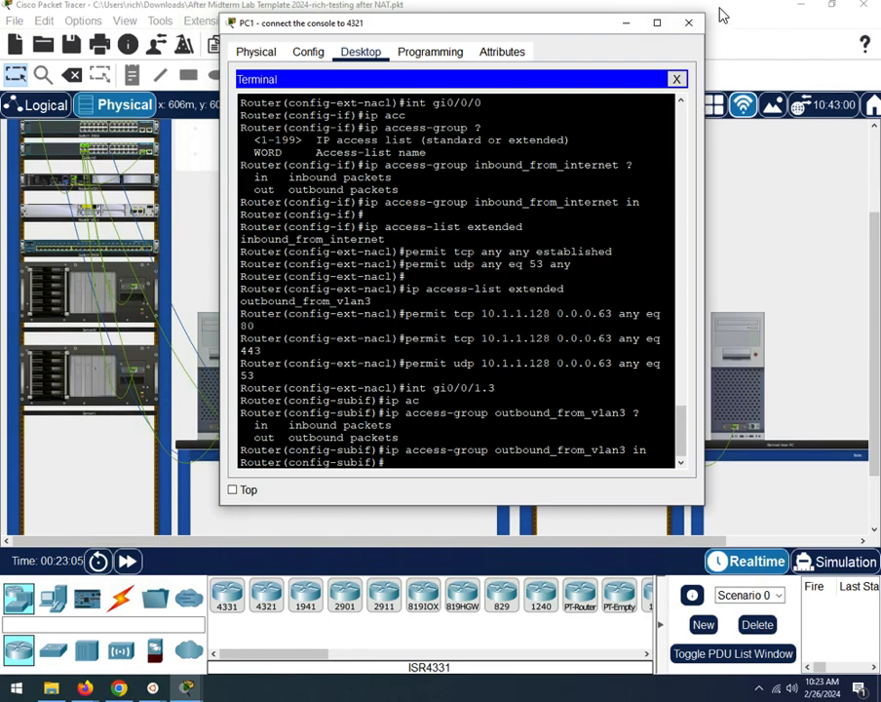
{"action": "left_click", "coordinate": [688, 22]}
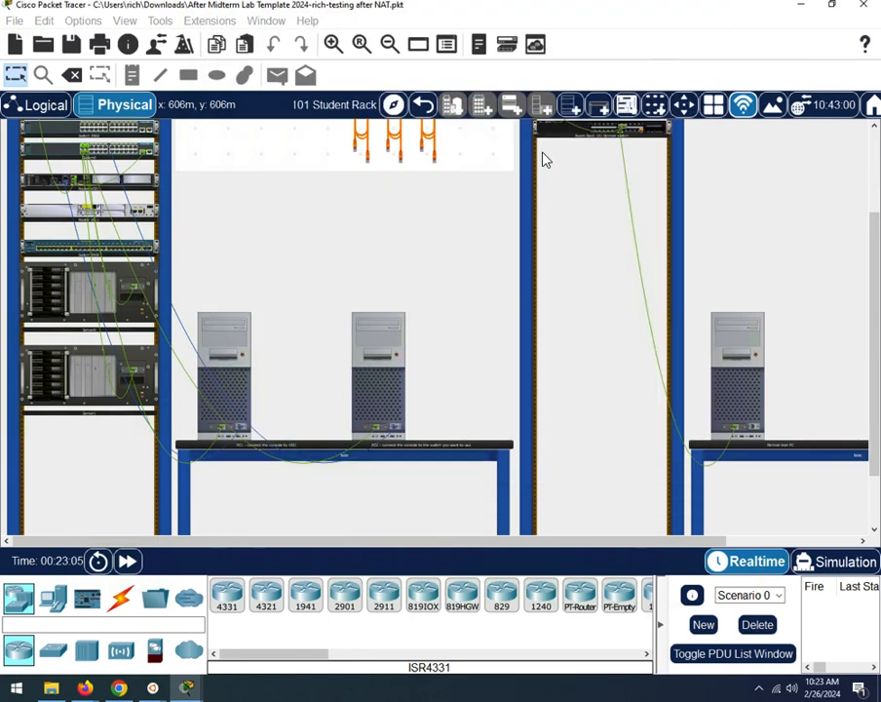
{"action": "left_click", "coordinate": [378, 386]}
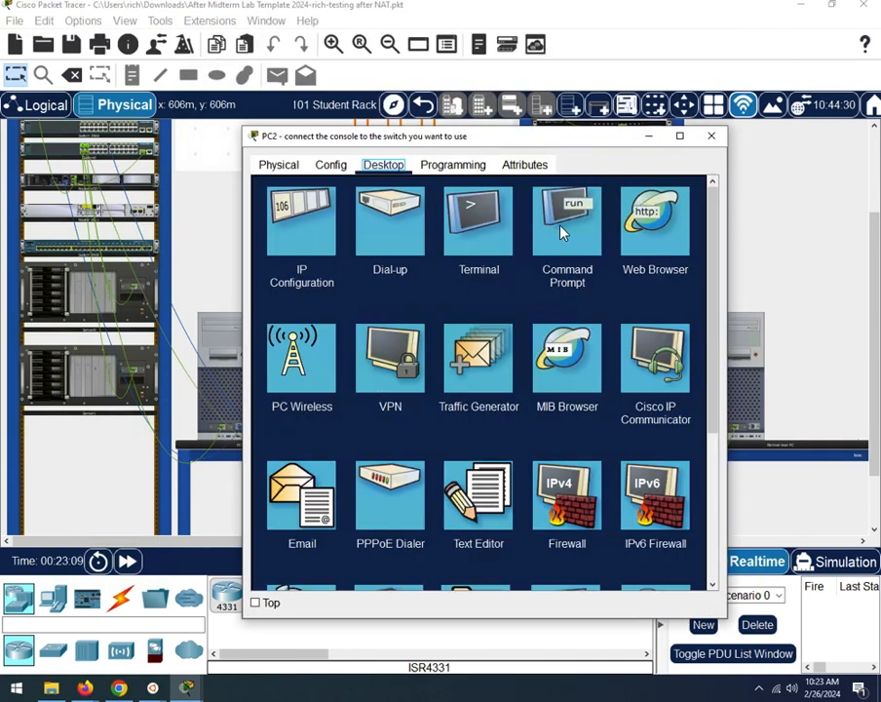
{"action": "left_click", "coordinate": [659, 222]}
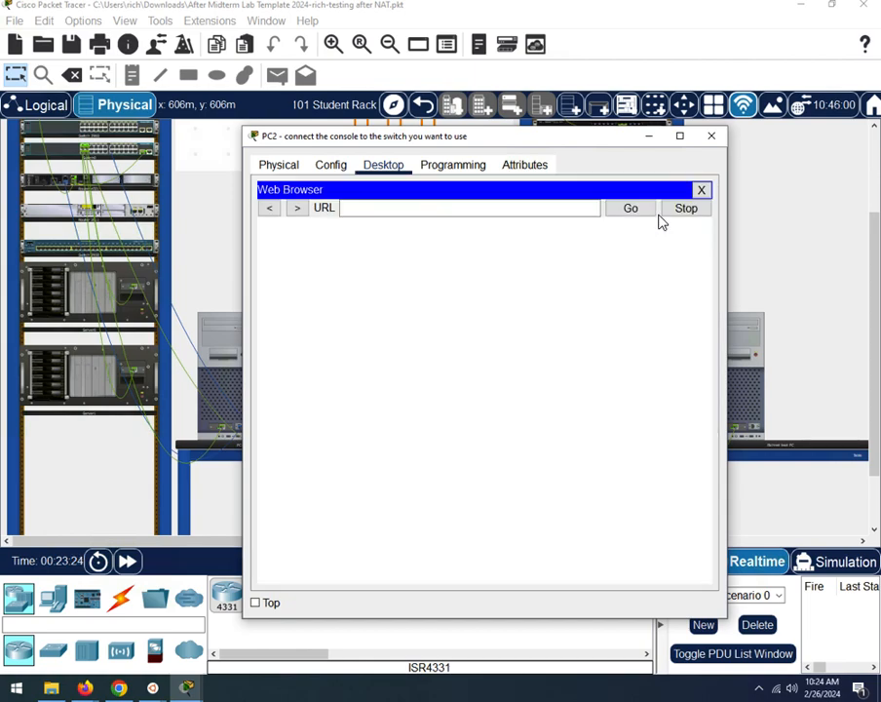
{"action": "left_click", "coordinate": [412, 205]}
{"action": "type", "text": "w"}
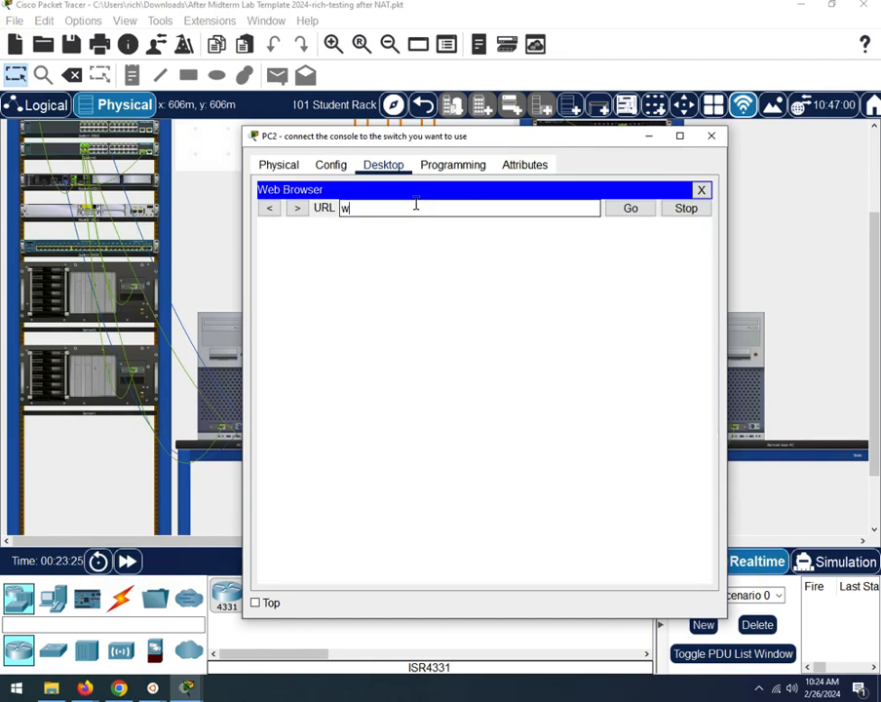
{"action": "type", "text": "ww.cnt.lab"}
{"action": "key", "text": "Return"}
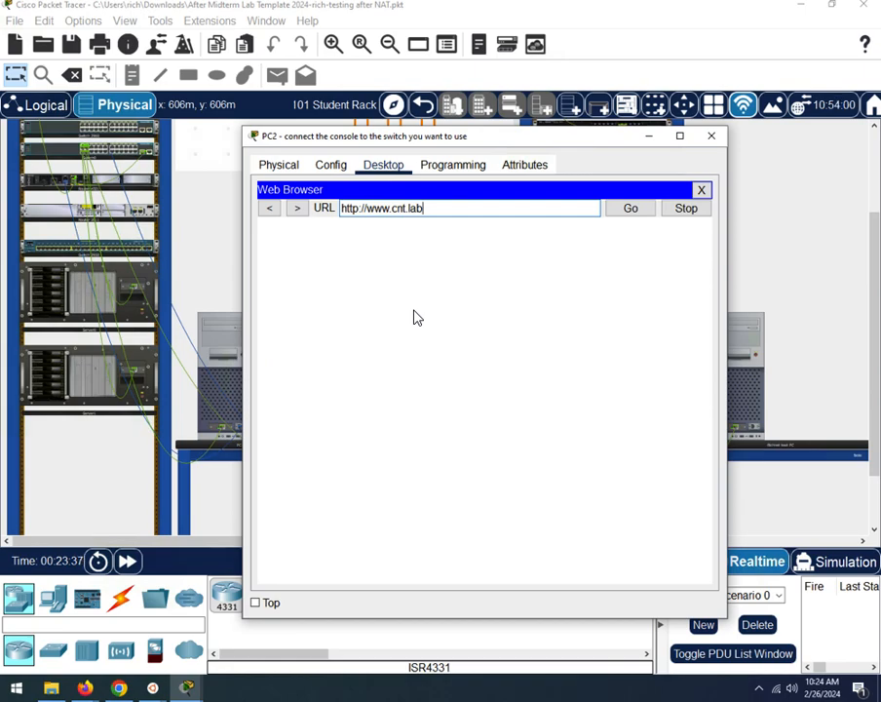
{"action": "left_click", "coordinate": [128, 563]}
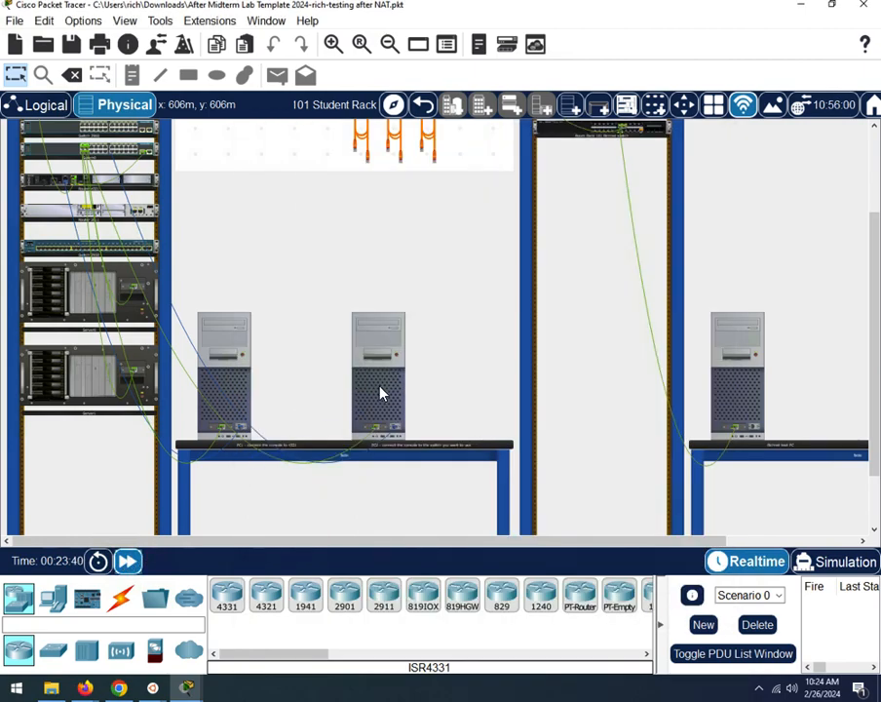
{"action": "left_click", "coordinate": [380, 393]}
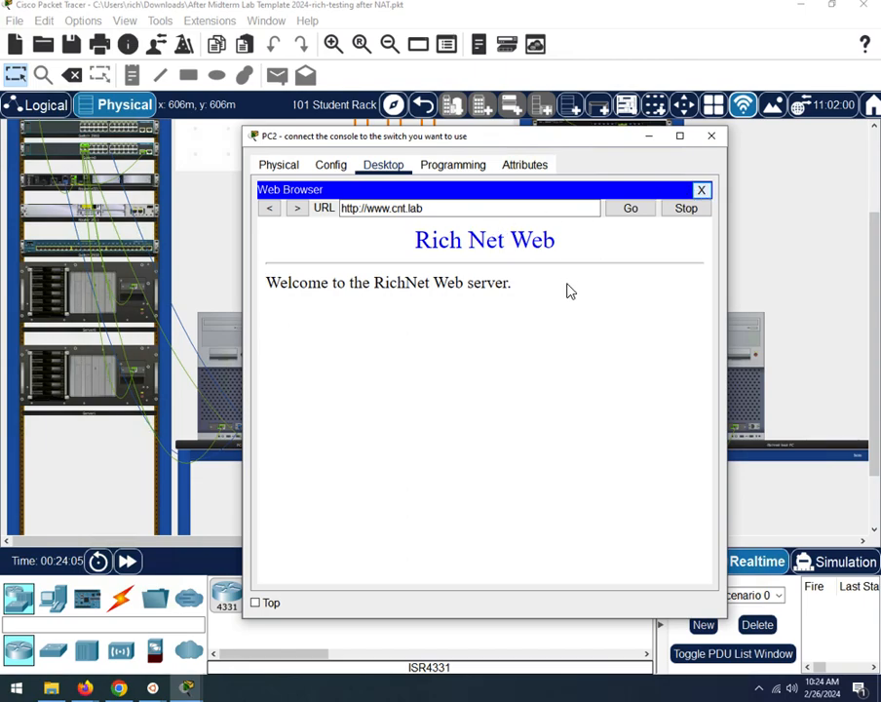
Step: Close PC2's web browser and repeat the ping to 100.100.100.2 from its command prompt
{"action": "left_click", "coordinate": [700, 189]}
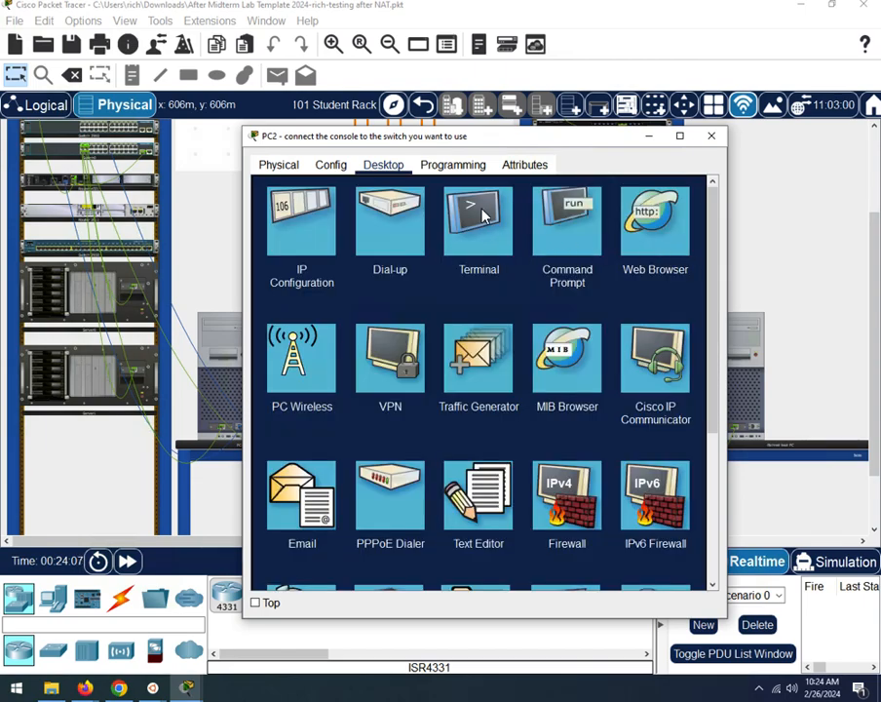
{"action": "left_click", "coordinate": [569, 215]}
{"action": "key", "text": "Up"}
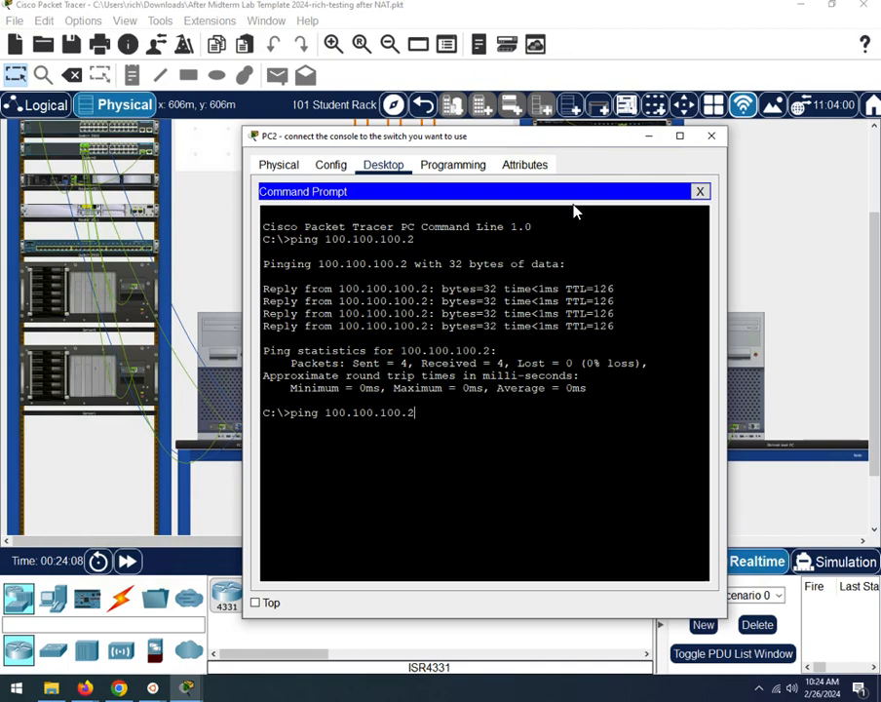
{"action": "key", "text": "Return"}
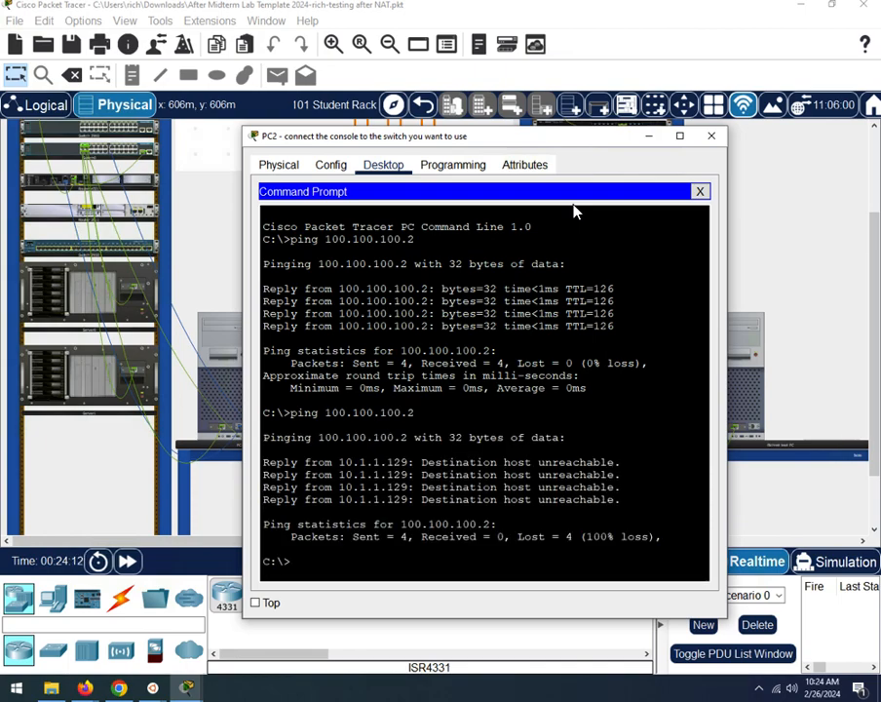
{"action": "left_click", "coordinate": [649, 137]}
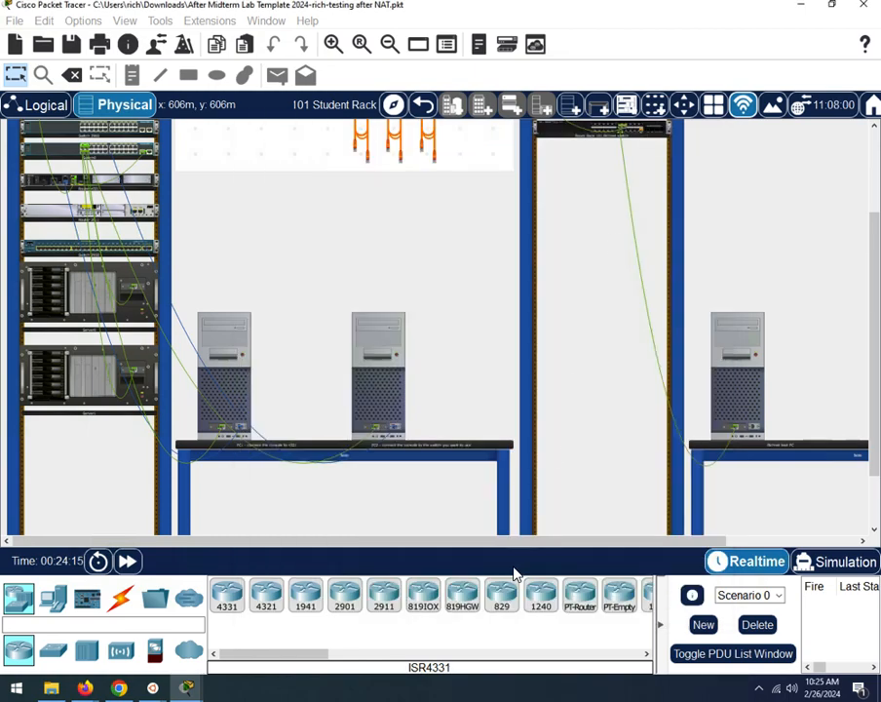
{"action": "left_click", "coordinate": [746, 386]}
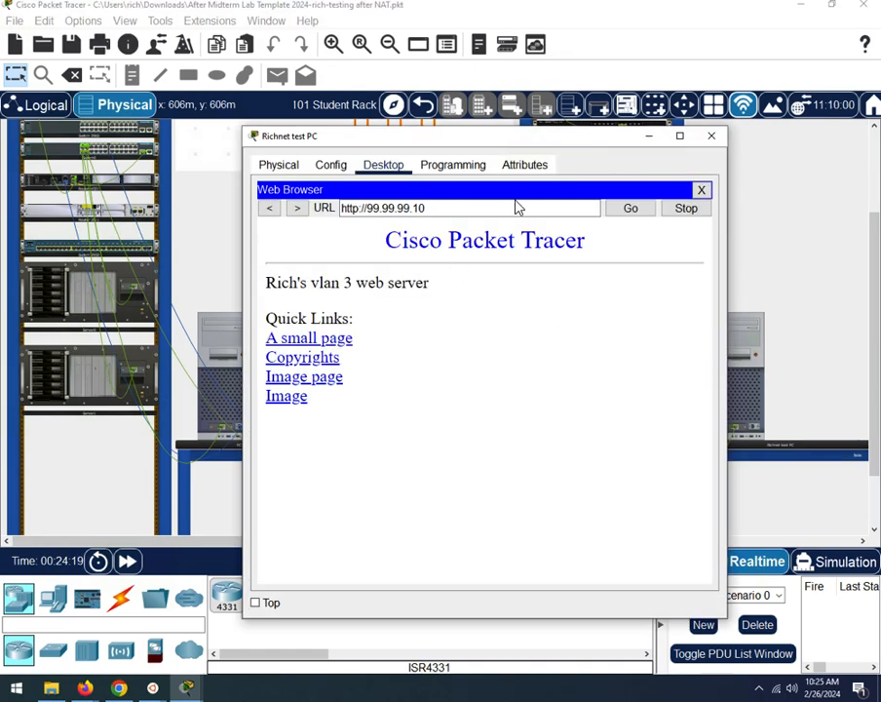
{"action": "left_click", "coordinate": [629, 214]}
{"action": "left_click", "coordinate": [128, 562]}
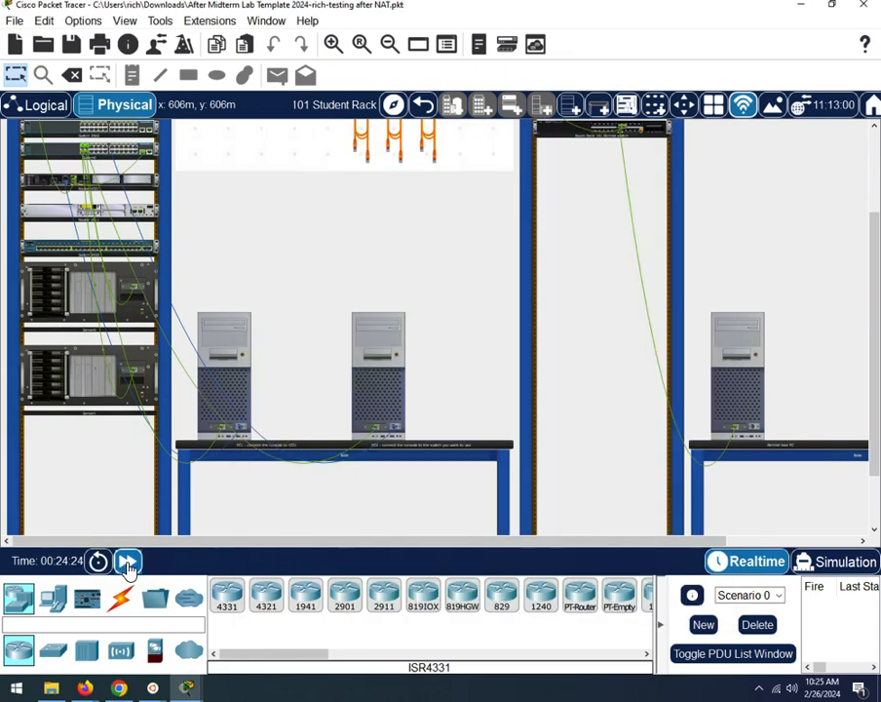
{"action": "left_click", "coordinate": [382, 393]}
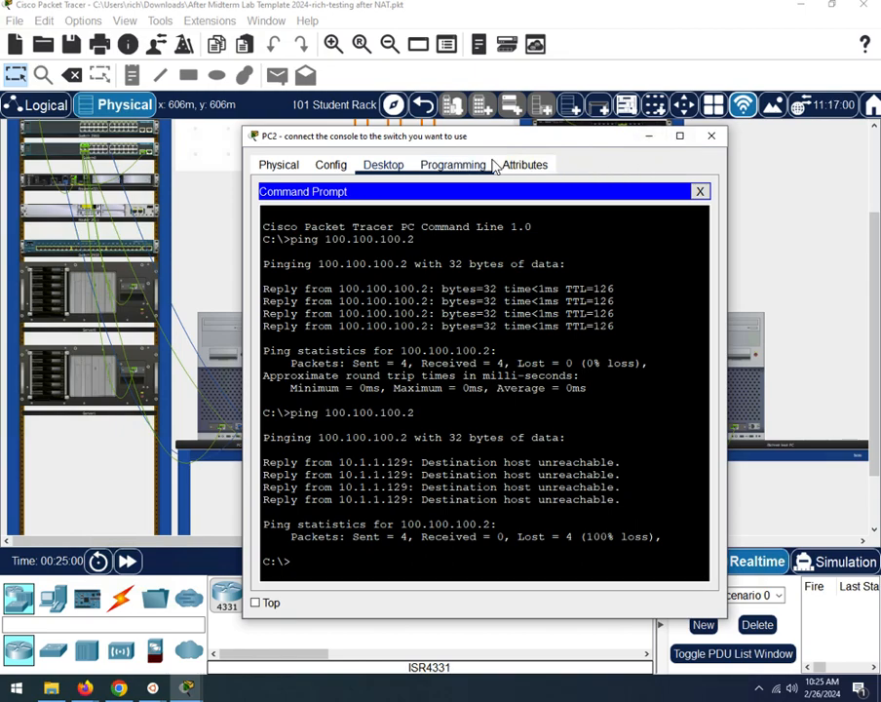
{"action": "left_click", "coordinate": [700, 192]}
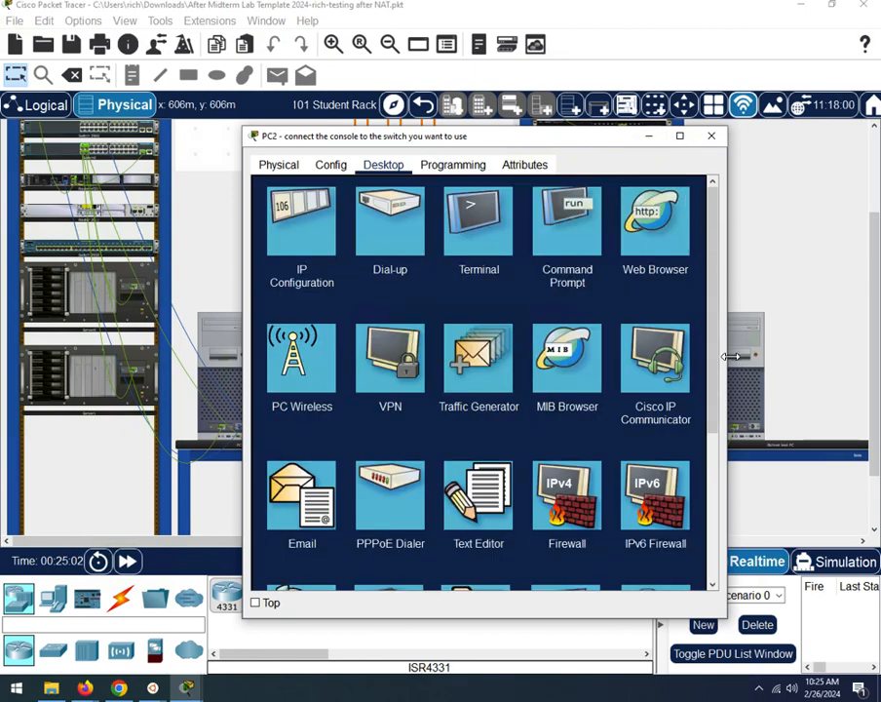
{"action": "left_click", "coordinate": [740, 397]}
{"action": "left_click", "coordinate": [740, 398]}
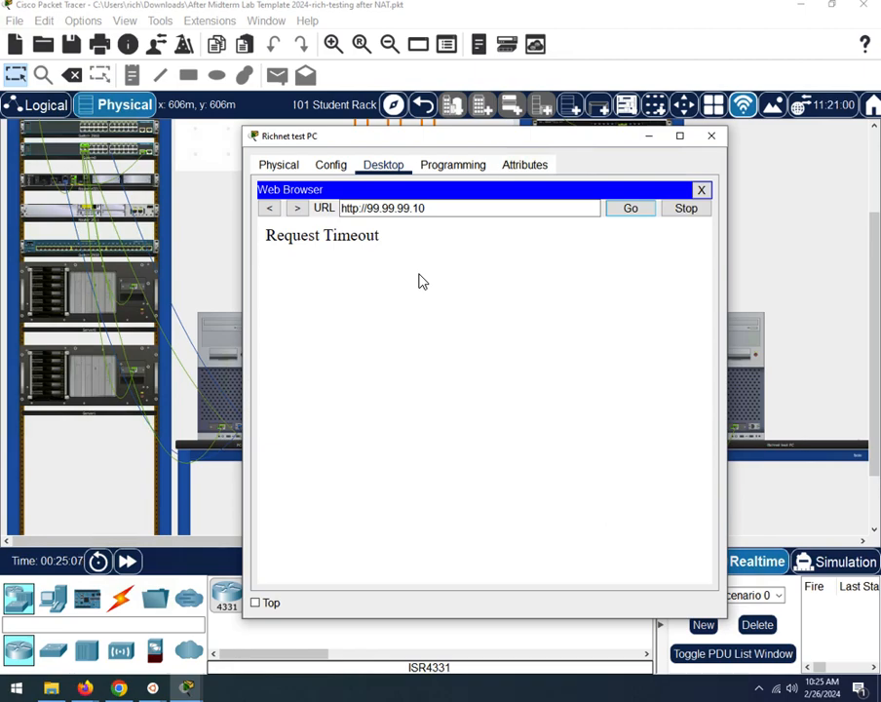
{"action": "left_click", "coordinate": [650, 136]}
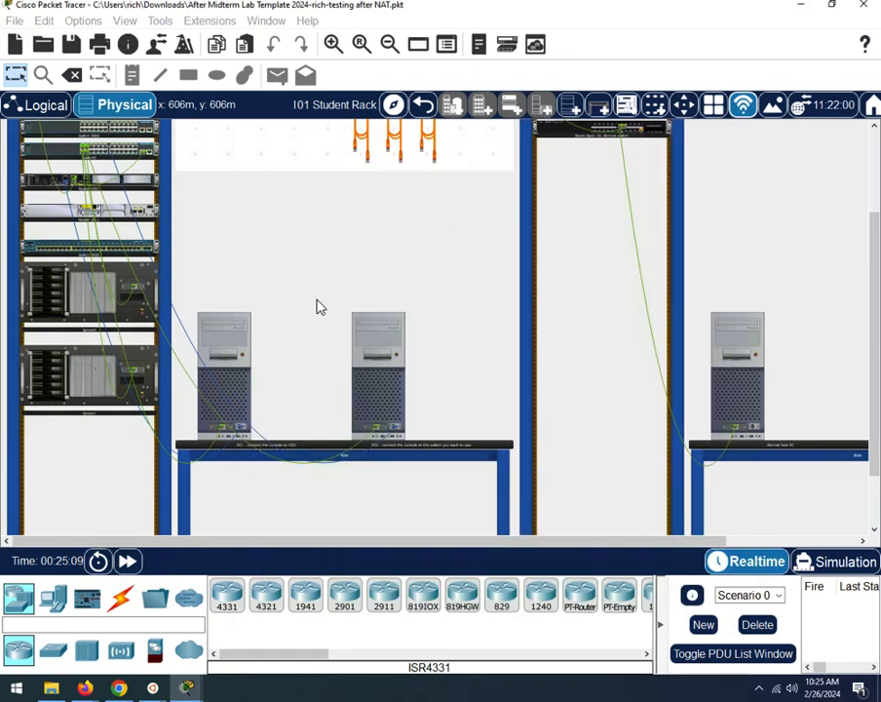
Step: Open PC1's router terminal, widen its window and display the router's IP access lists with do show ip access-li
{"action": "left_click", "coordinate": [237, 384]}
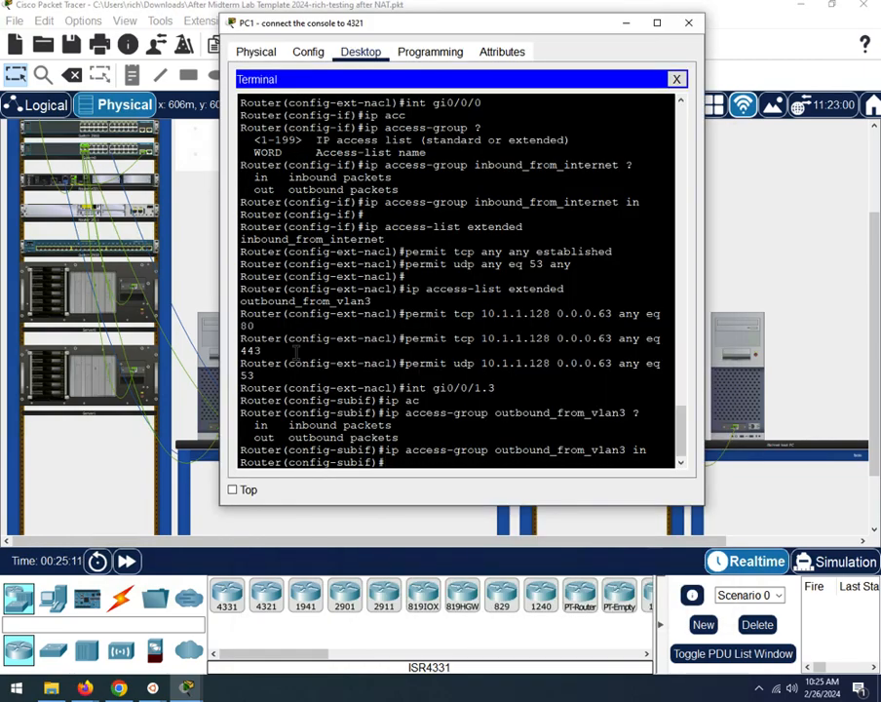
{"action": "left_click_drag", "start_coordinate": [705, 298], "coordinate": [828, 296]}
{"action": "type", "text": "dso s"}
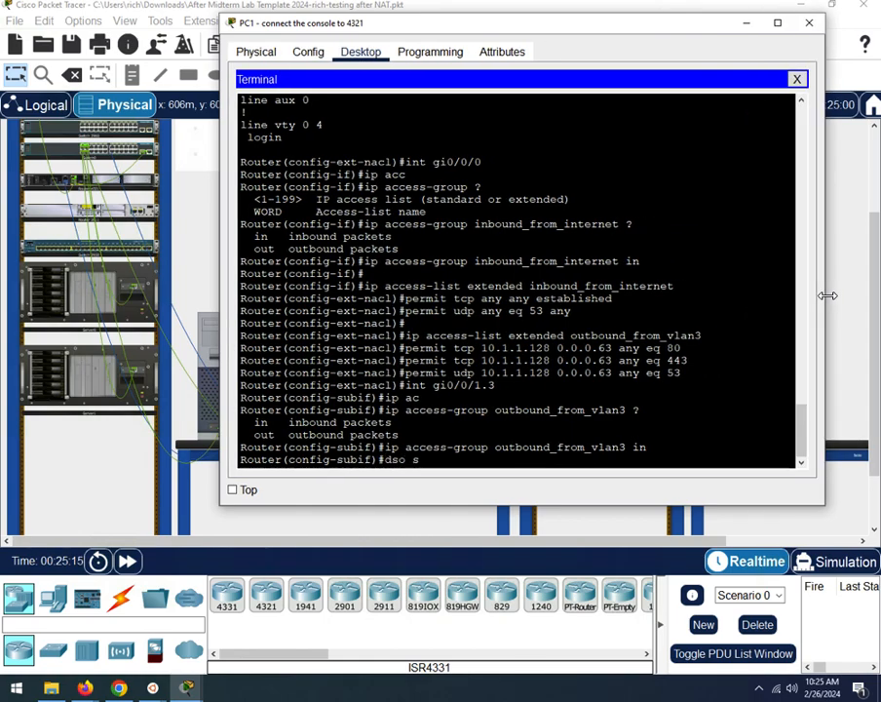
{"action": "key", "text": "BackSpace"}
{"action": "type", "text": "o show ip acc"}
{"action": "key", "text": "Tab"}
{"action": "type", "text": "ess-li"}
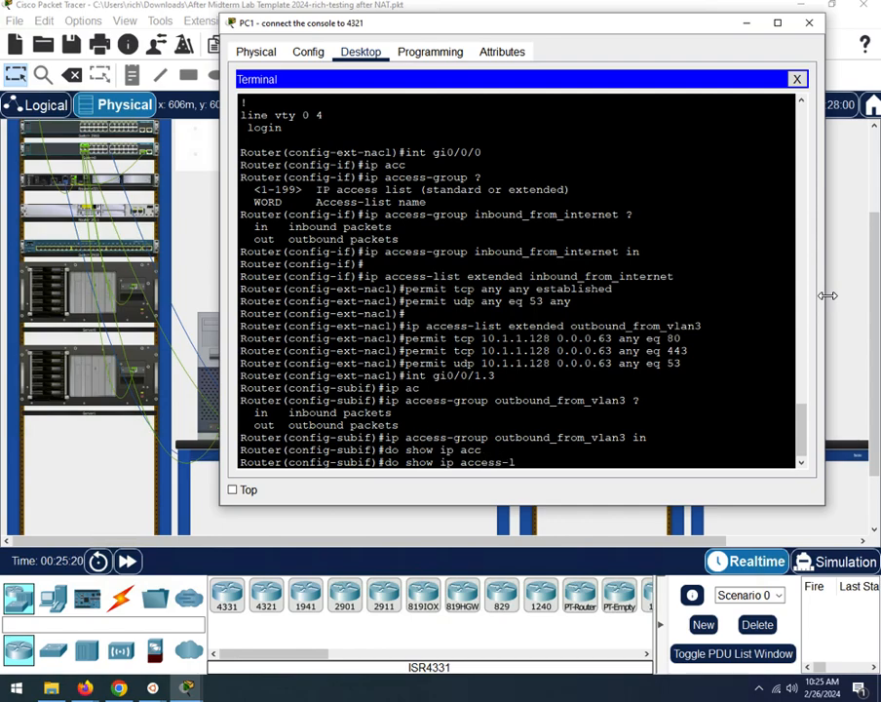
{"action": "key", "text": "Return"}
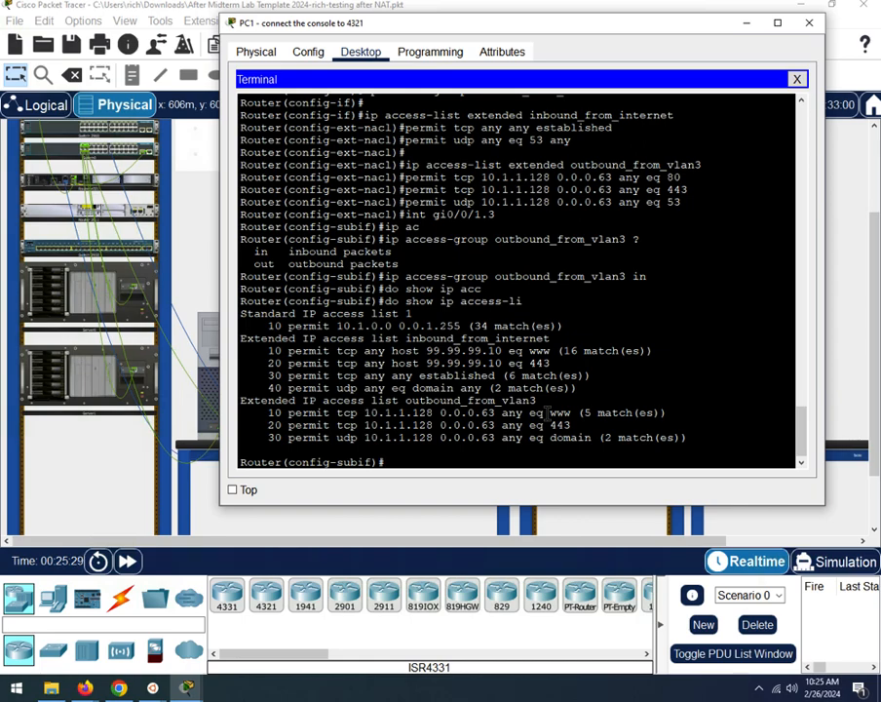
Step: Add permit tcp any any established to the extended access list outbound_from_vlan3, and minimize PC1's window
{"action": "key", "text": "Up"}
{"action": "key", "text": "Up"}
{"action": "key", "text": "Up"}
{"action": "key", "text": "Up"}
{"action": "key", "text": "Up"}
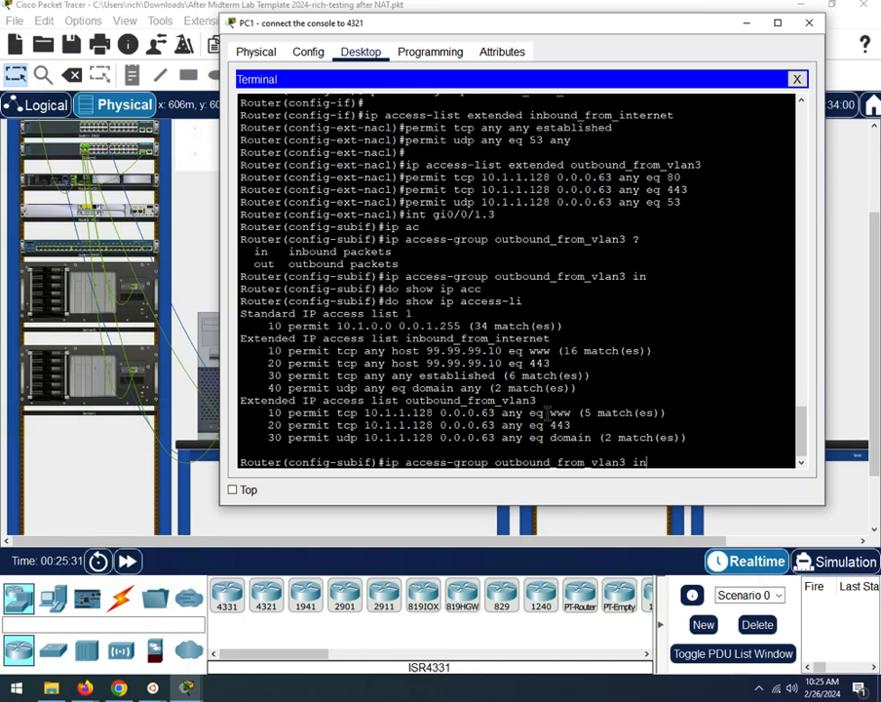
{"action": "key", "text": "Up"}
{"action": "key", "text": "Up"}
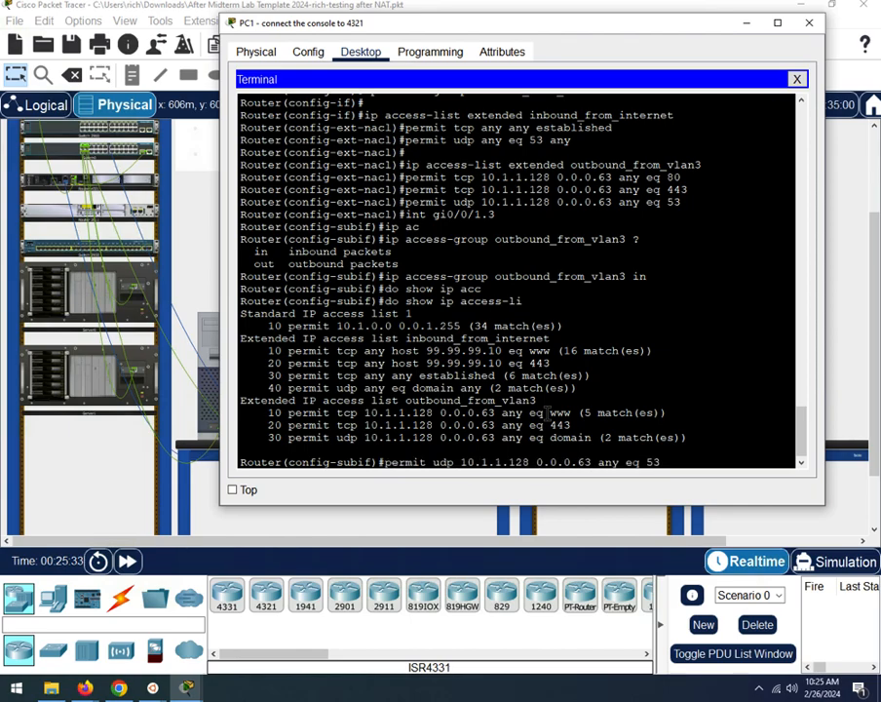
{"action": "key", "text": "Up"}
{"action": "key", "text": "Up"}
{"action": "key", "text": "Down"}
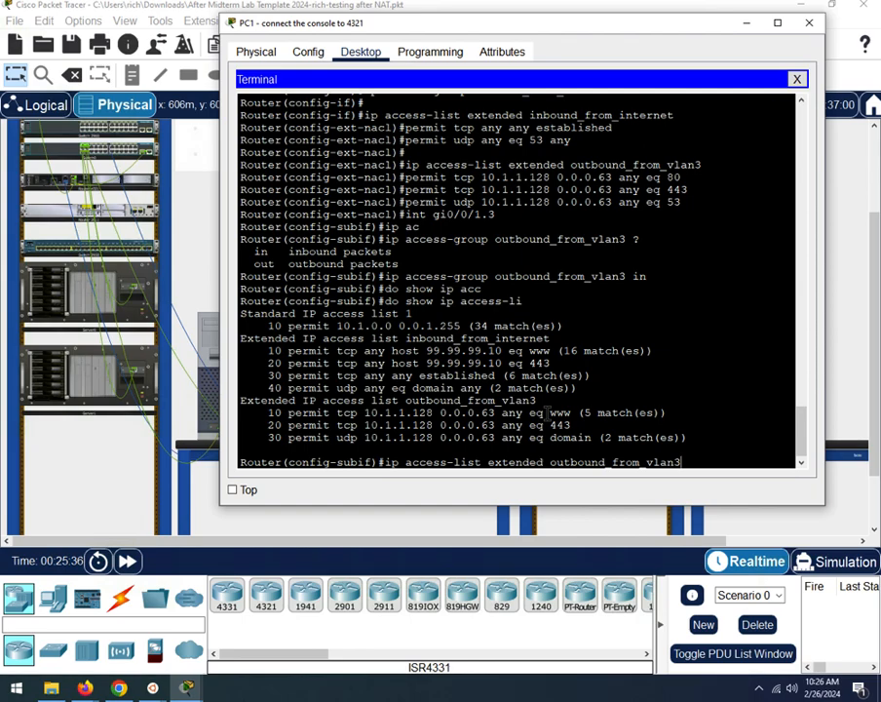
{"action": "key", "text": "Return"}
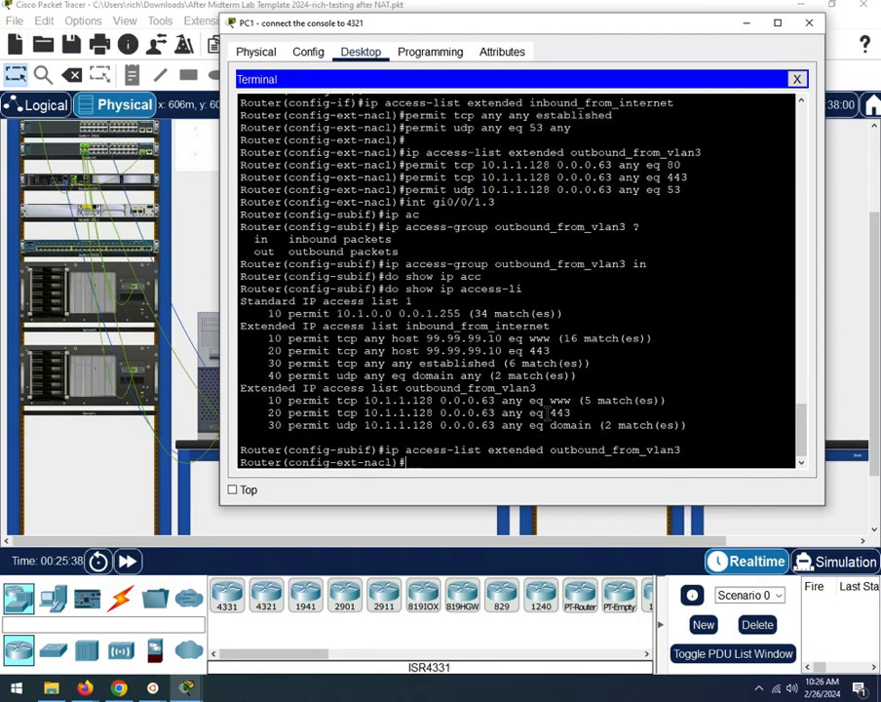
{"action": "type", "text": "permit tcp any "}
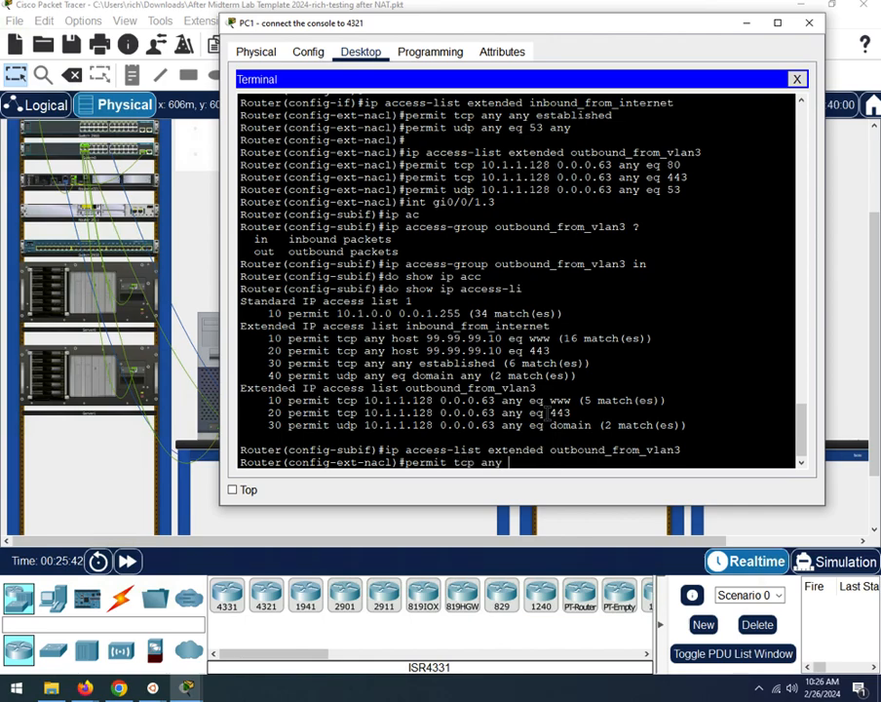
{"action": "type", "text": "any established"}
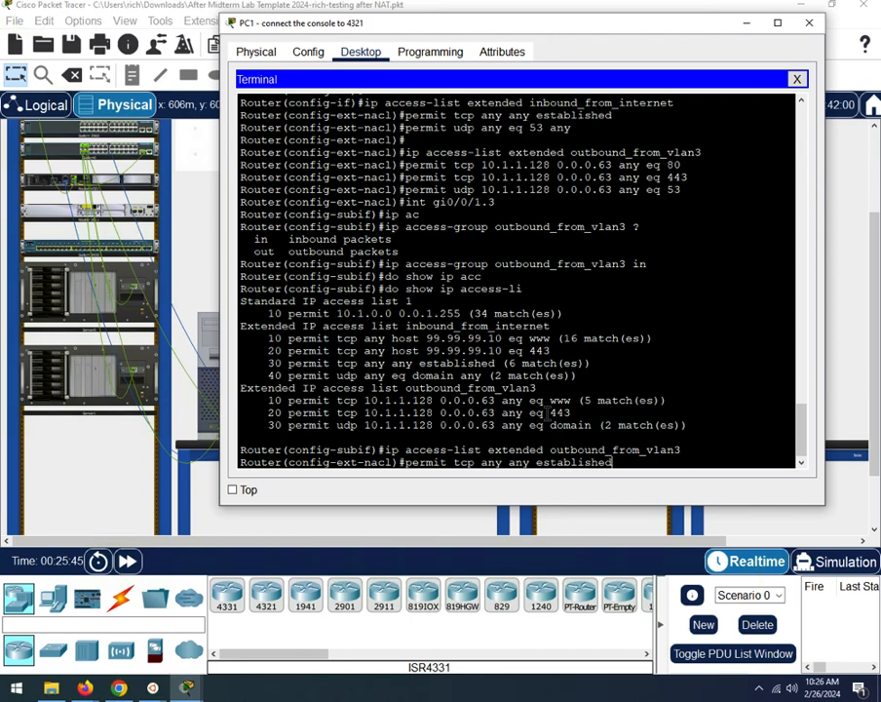
{"action": "key", "text": "Return"}
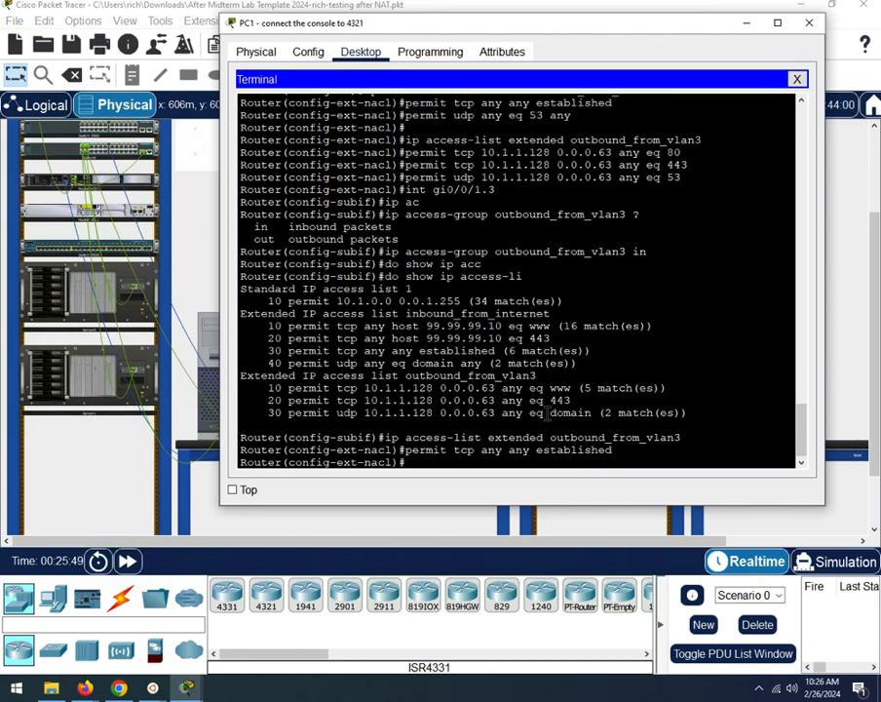
{"action": "left_click", "coordinate": [743, 25]}
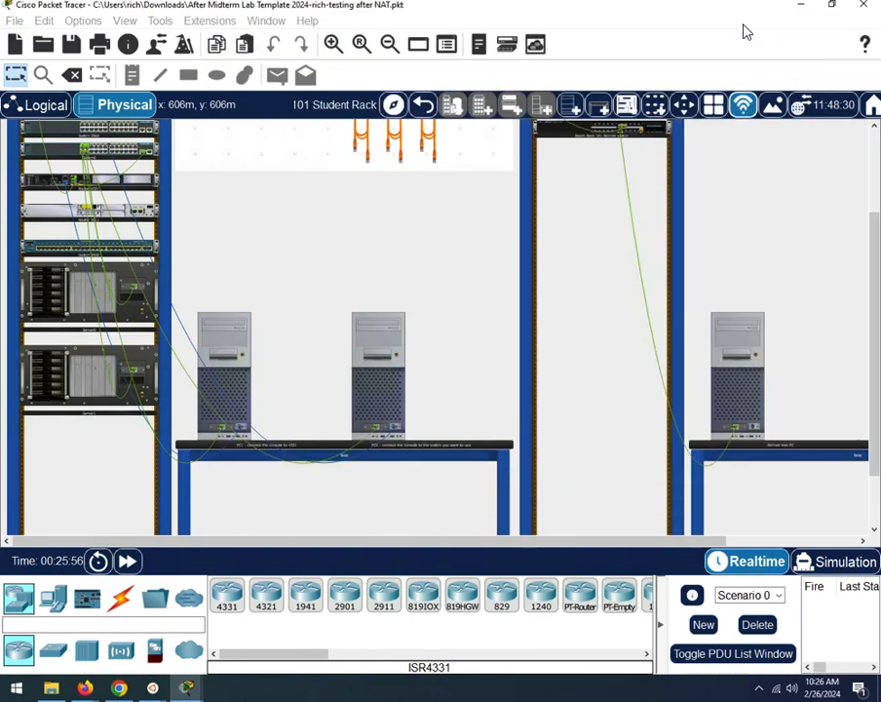
{"action": "left_click", "coordinate": [735, 399]}
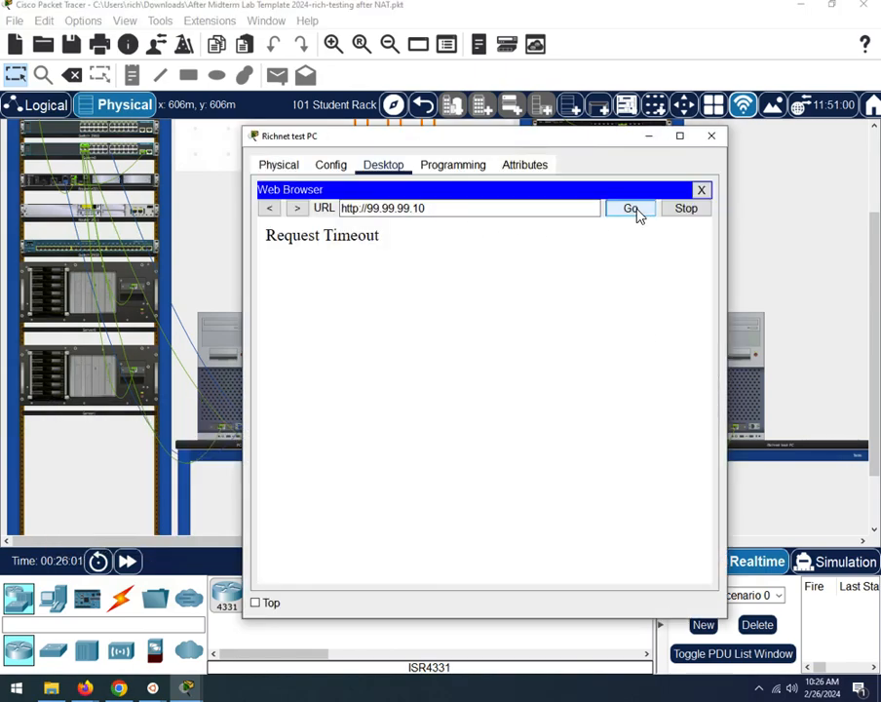
{"action": "left_click", "coordinate": [632, 209]}
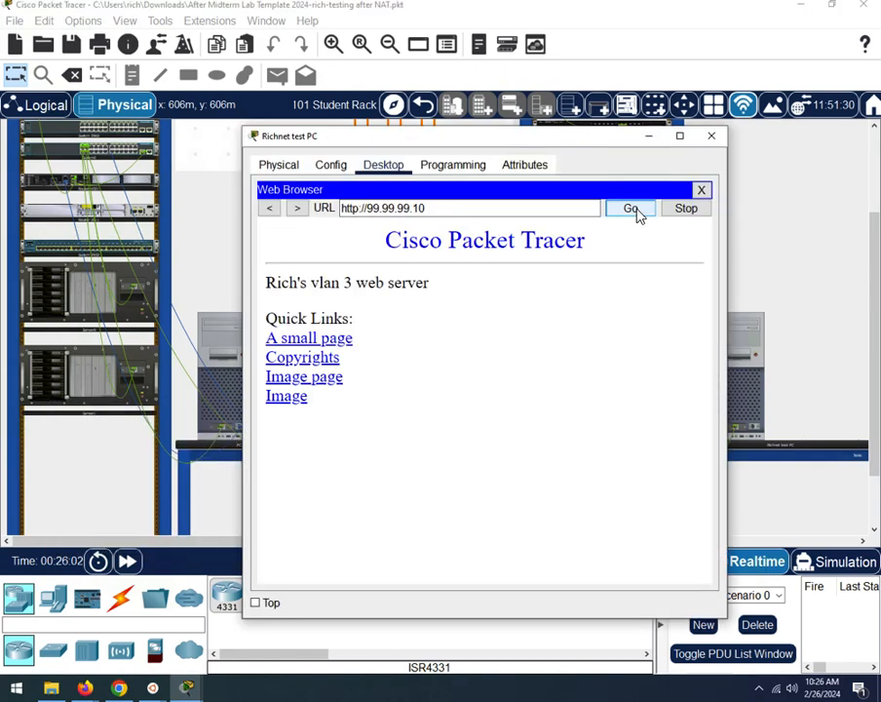
{"action": "left_click", "coordinate": [646, 137]}
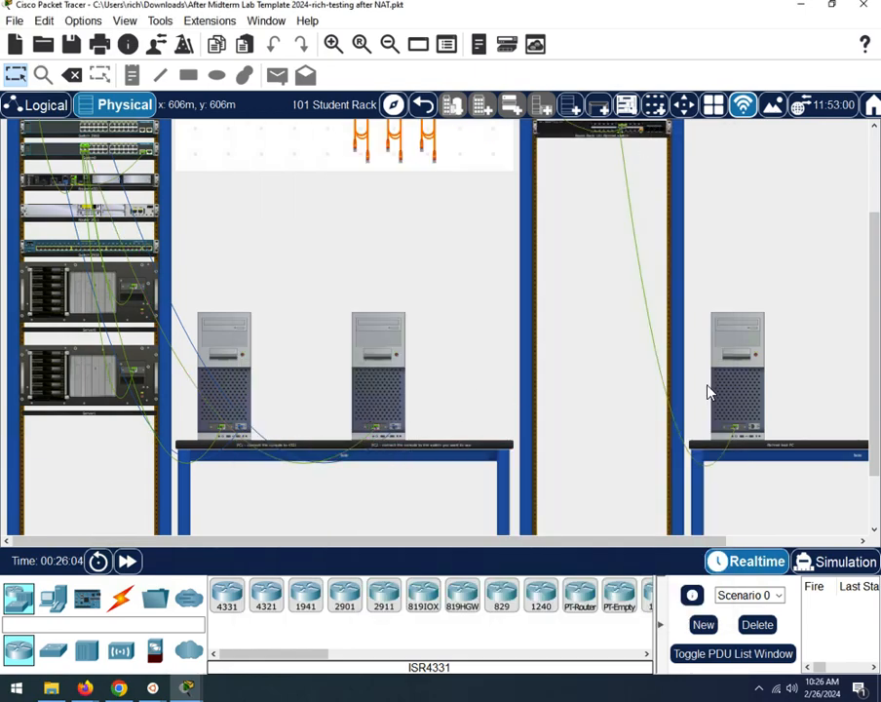
Step: Repeat the ping to 100.100.100.2 from PC2's command prompt and minimize its window
{"action": "left_click", "coordinate": [379, 391]}
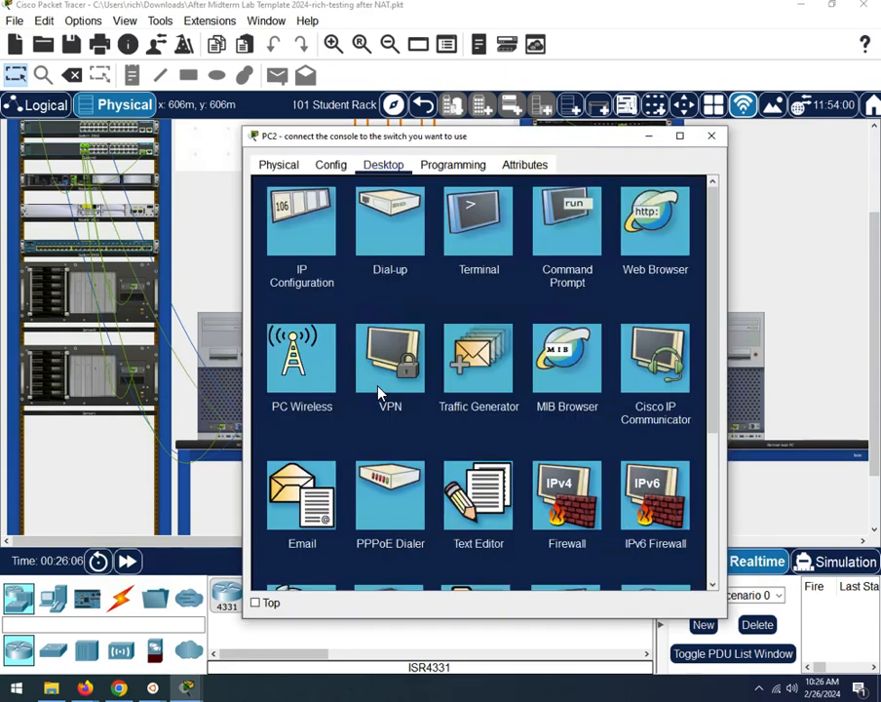
{"action": "left_click", "coordinate": [553, 231]}
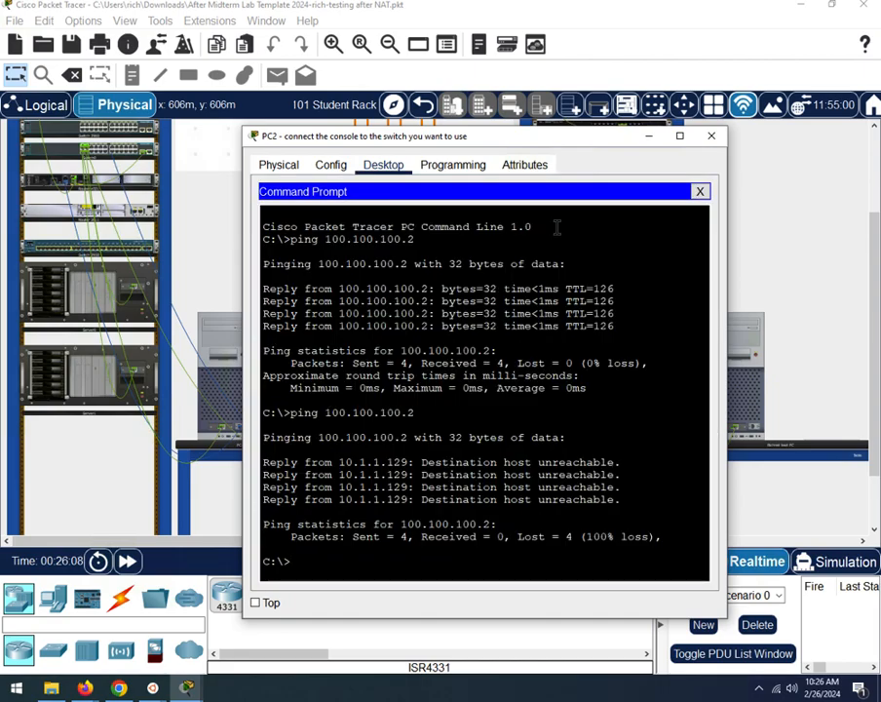
{"action": "key", "text": "Up"}
{"action": "key", "text": "Return"}
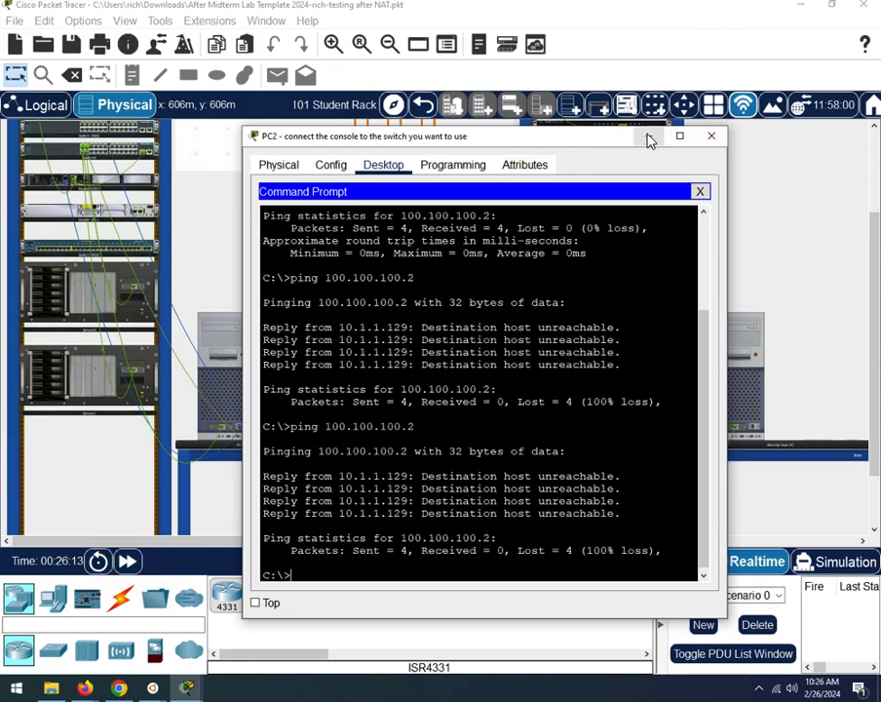
{"action": "left_click", "coordinate": [650, 137]}
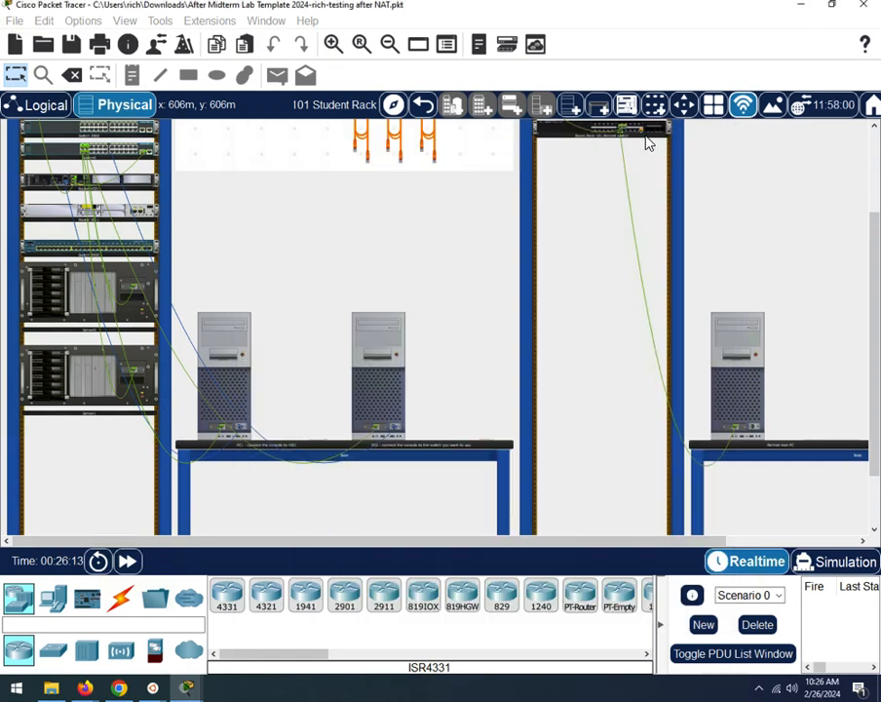
Step: Reopen PC1's router terminal, widen its window and examine the interface addresses in the earlier running-configuration output
{"action": "left_click", "coordinate": [241, 390]}
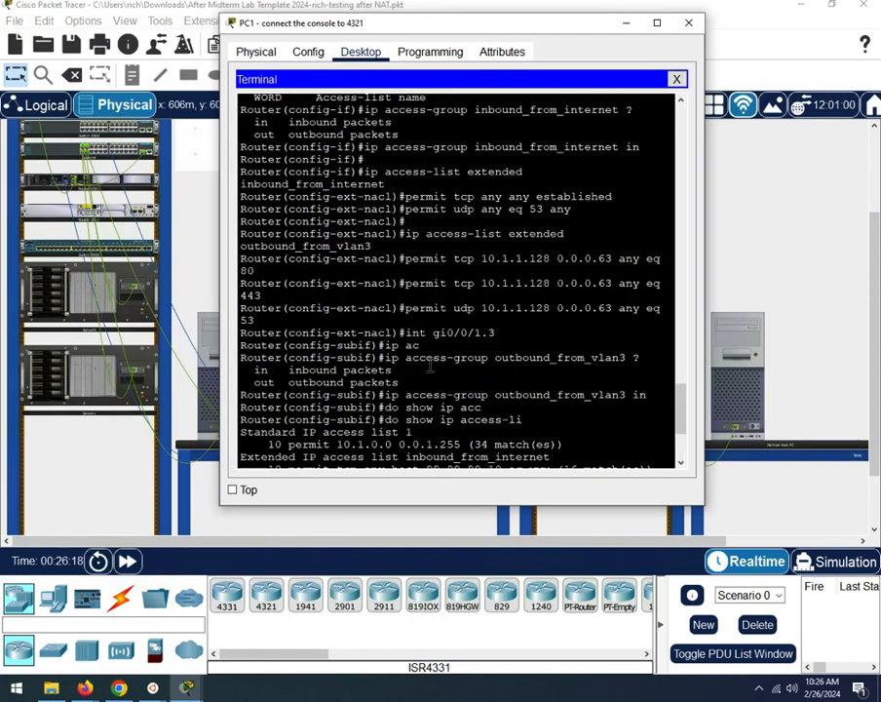
{"action": "left_click_drag", "start_coordinate": [221, 310], "coordinate": [92, 283]}
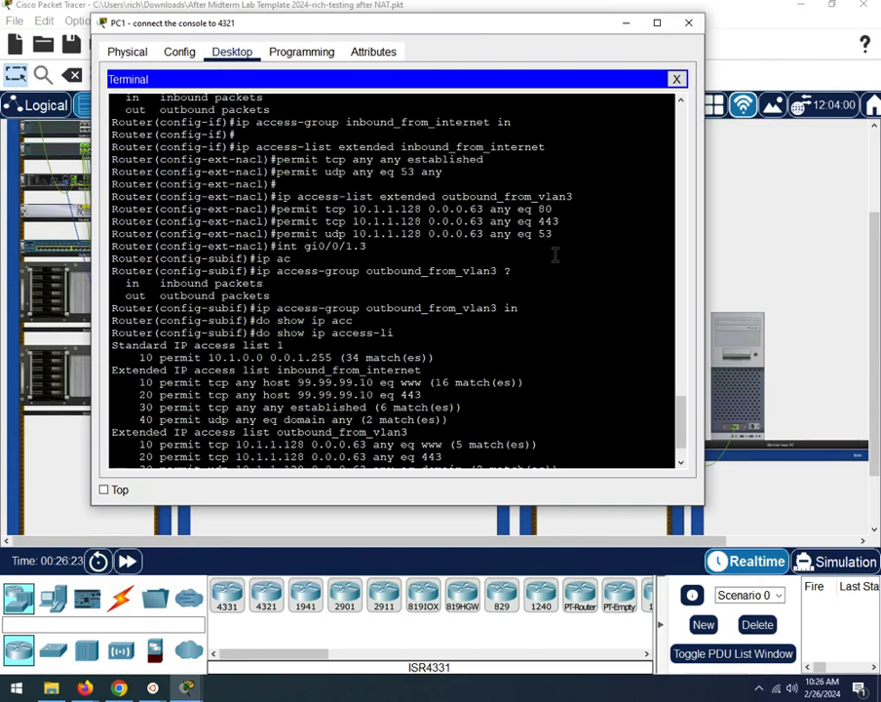
{"action": "type", "text": "ip access-list extended outbound_from_vlan3 permit tcp any any established"}
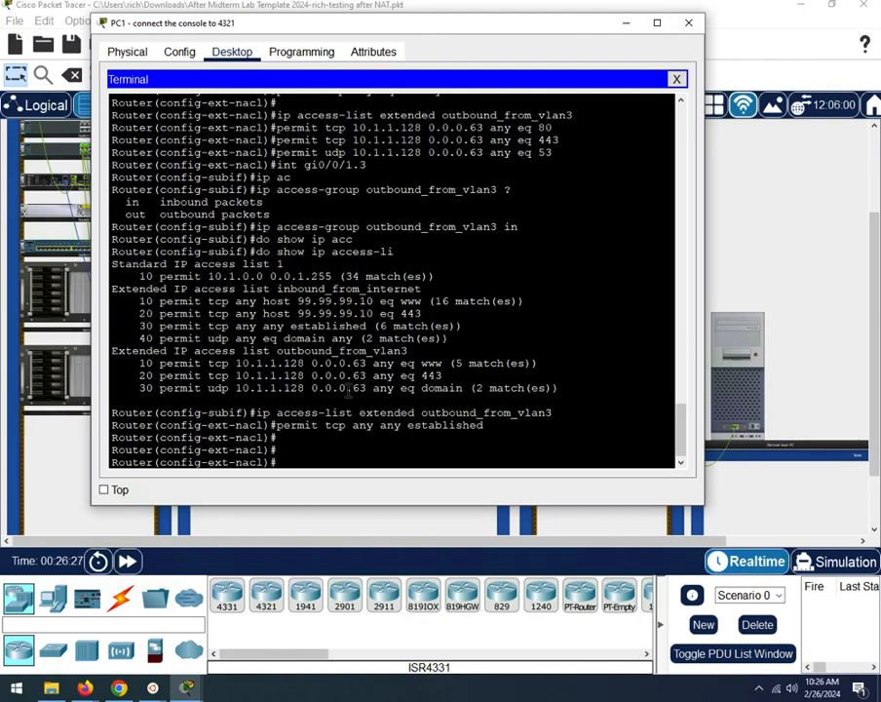
{"action": "scroll", "coordinate": [544, 387], "scroll_direction": "up", "scroll_amount": 5}
{"action": "scroll", "coordinate": [541, 384], "scroll_direction": "up", "scroll_amount": 15}
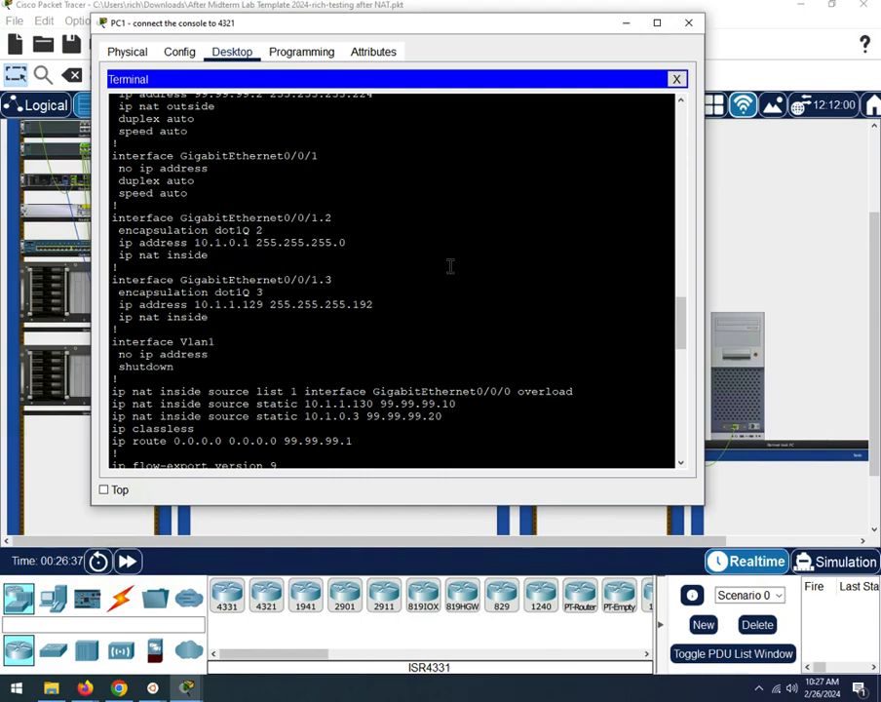
{"action": "scroll", "coordinate": [450, 266], "scroll_direction": "down", "scroll_amount": 10}
{"action": "type", "text": "10.1.0.0"}
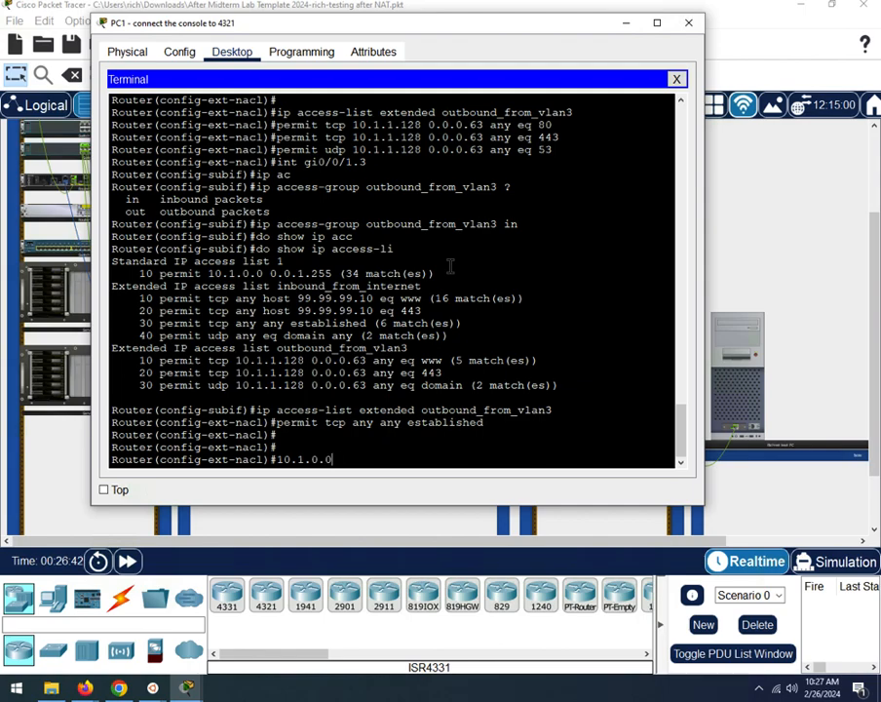
{"action": "type", "text": " 0.0"}
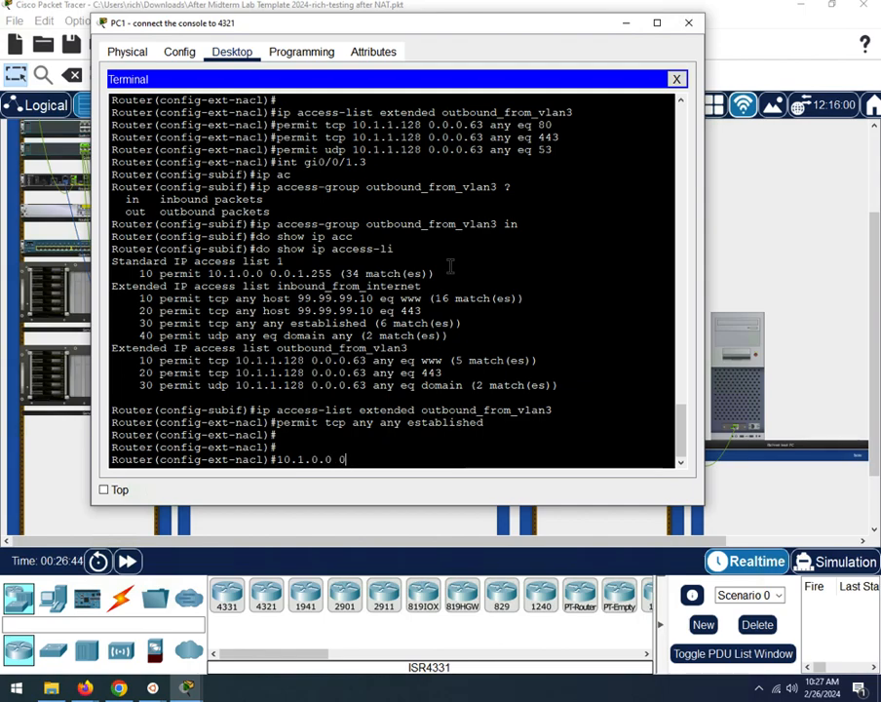
{"action": "type", "text": ".0.255"}
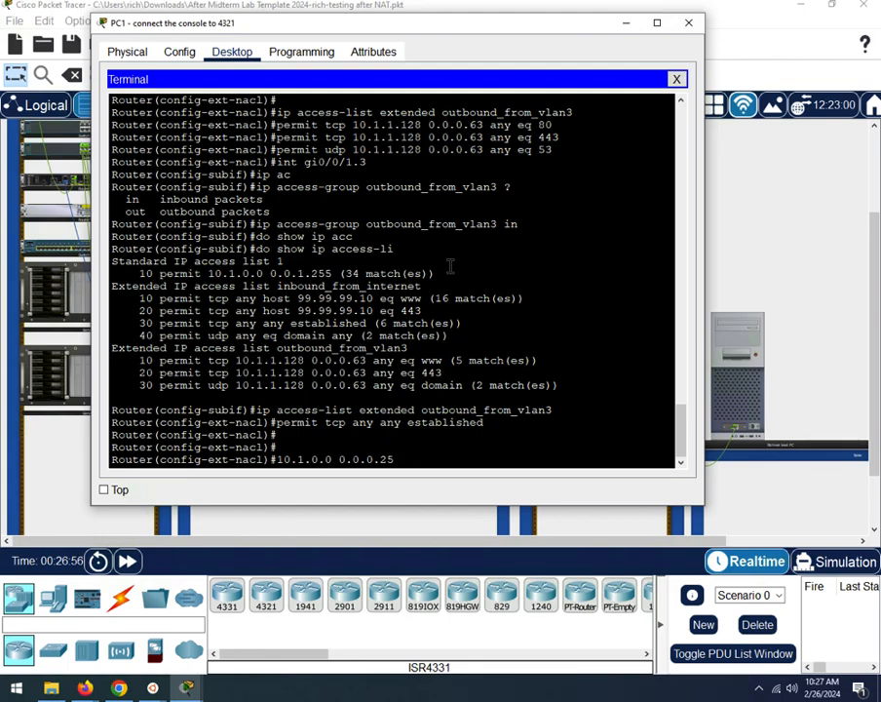
{"action": "key", "text": "BackSpace"}
{"action": "key", "text": "BackSpace"}
{"action": "key", "text": "BackSpace"}
{"action": "key", "text": "BackSpace"}
{"action": "key", "text": "BackSpace"}
{"action": "key", "text": "BackSpace"}
{"action": "key", "text": "BackSpace"}
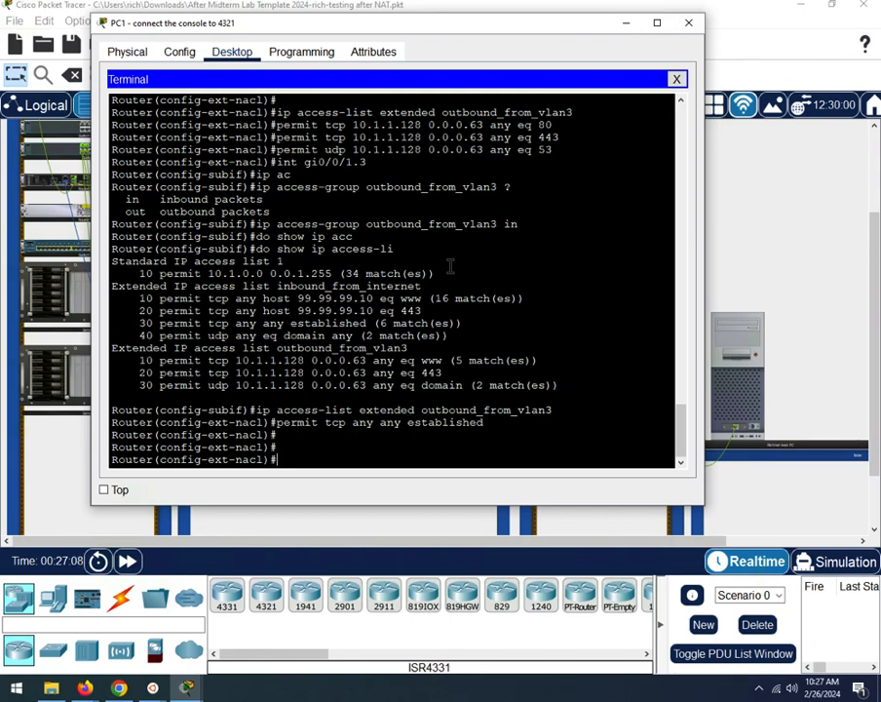
Step: Add permit icmp any any to the outbound_from_vlan3 access list and minimize PC1's window
{"action": "type", "text": "per"}
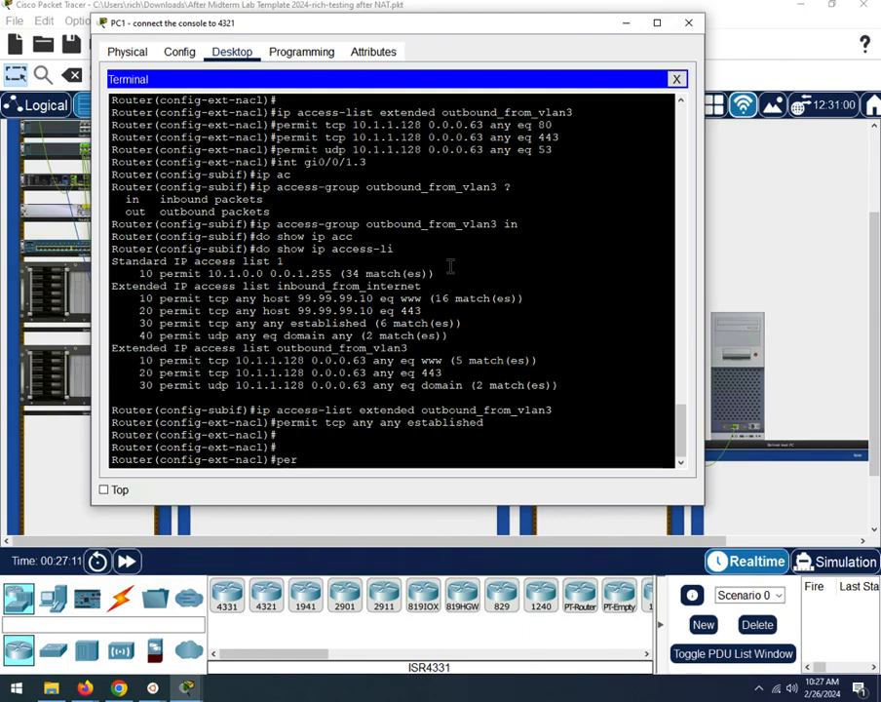
{"action": "type", "text": "mit icmp any any"}
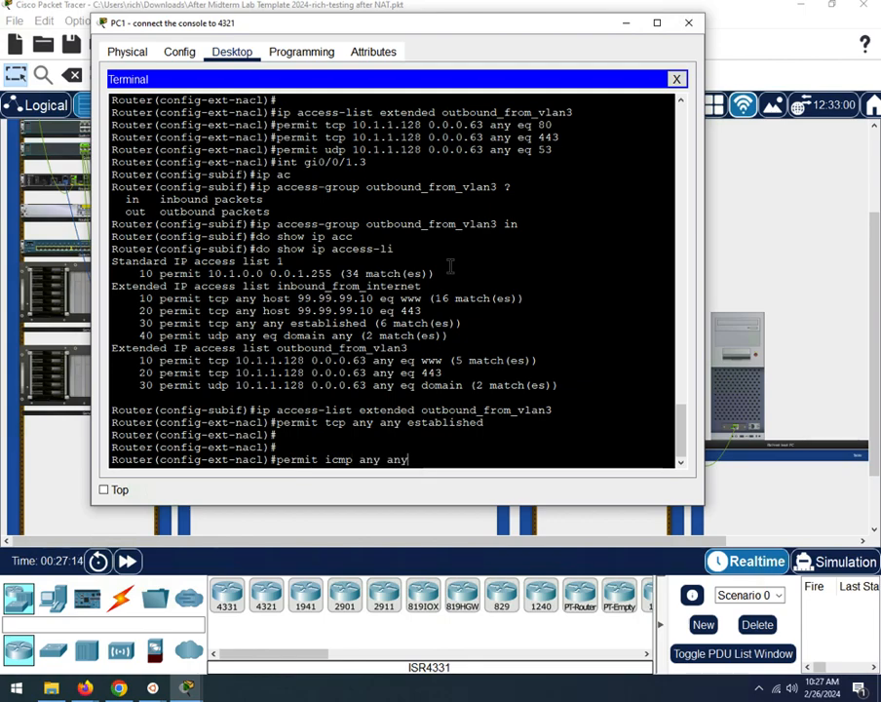
{"action": "key", "text": "Return"}
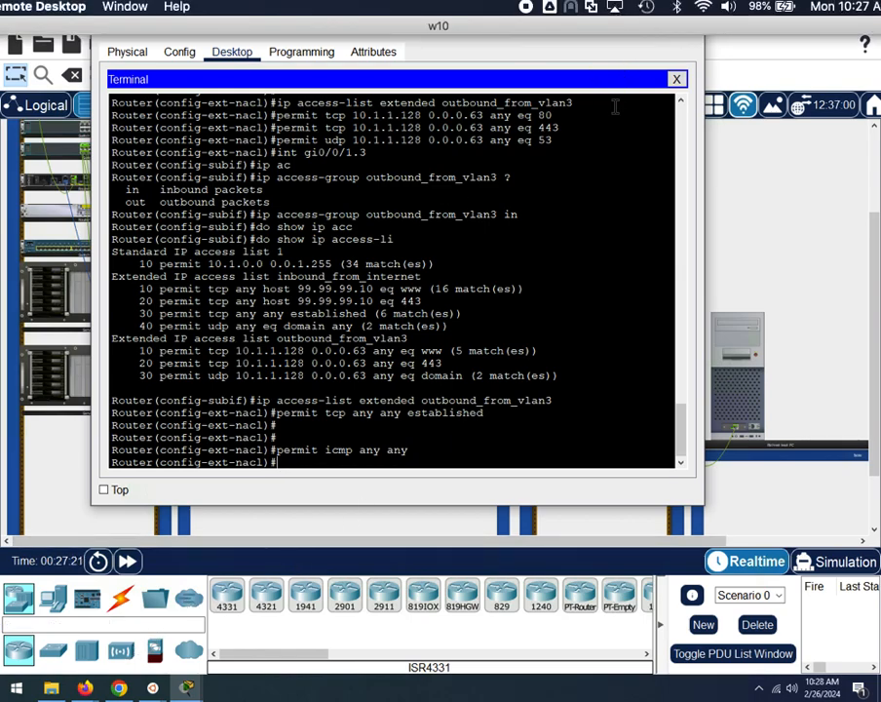
{"action": "left_click", "coordinate": [623, 22]}
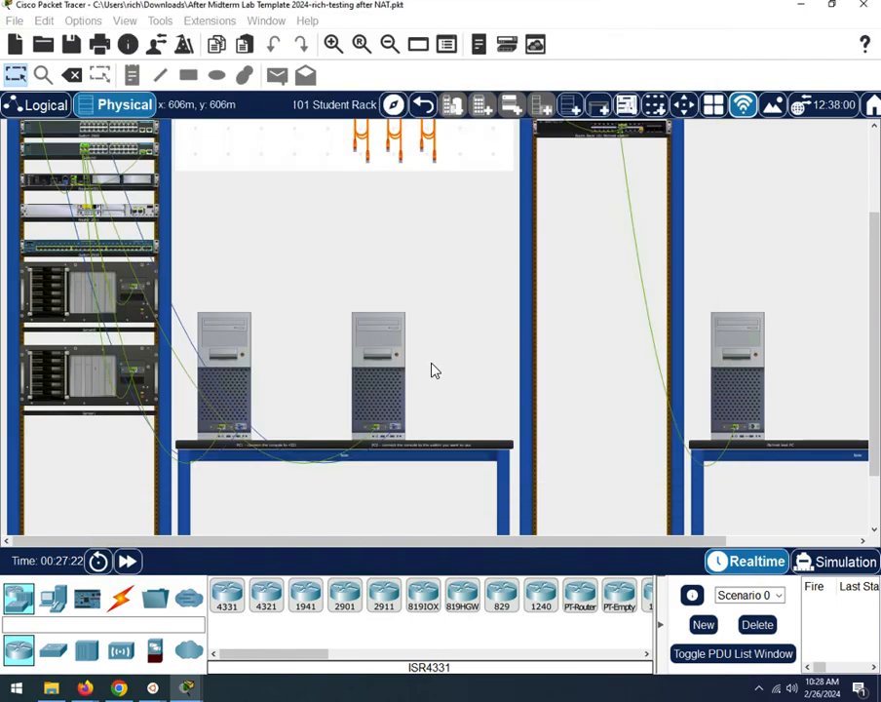
Step: Reopen PC2's command prompt and ping 100.100.100.2 again to test the ICMP rule
{"action": "left_click", "coordinate": [389, 397]}
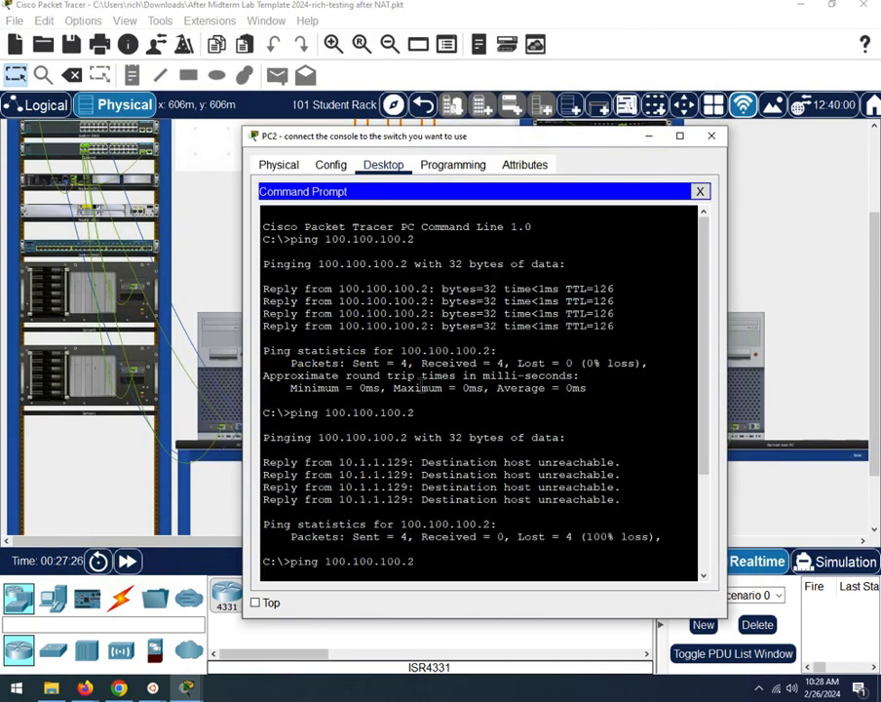
{"action": "key", "text": "Return"}
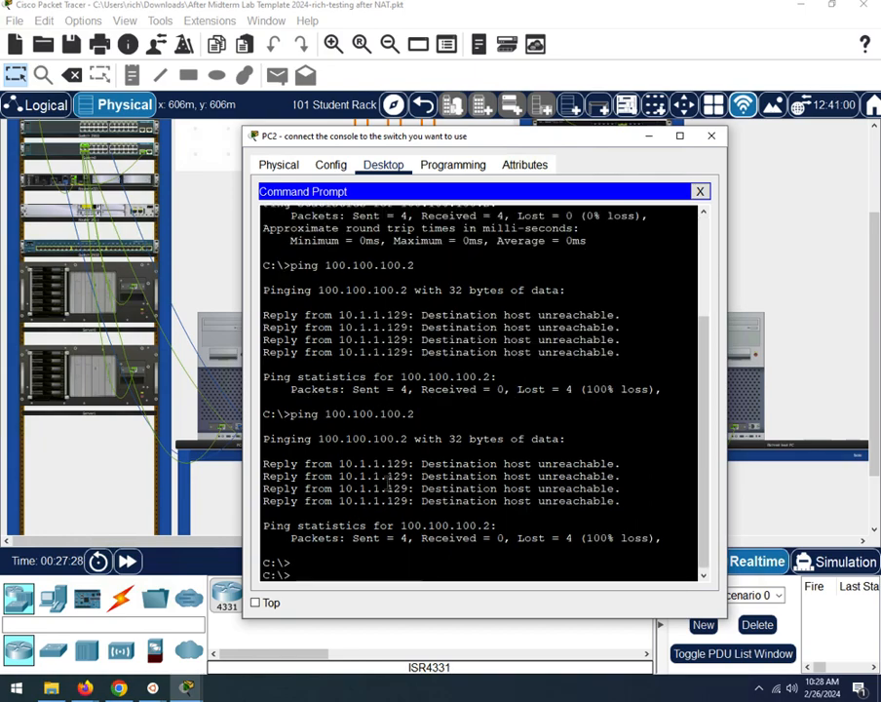
{"action": "key", "text": "Up"}
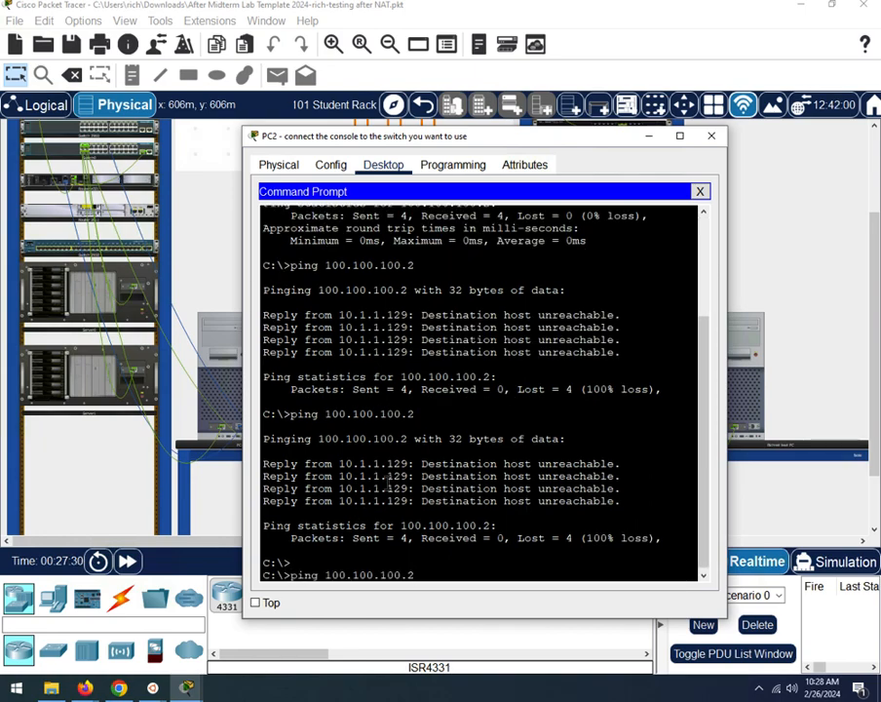
{"action": "key", "text": "Return"}
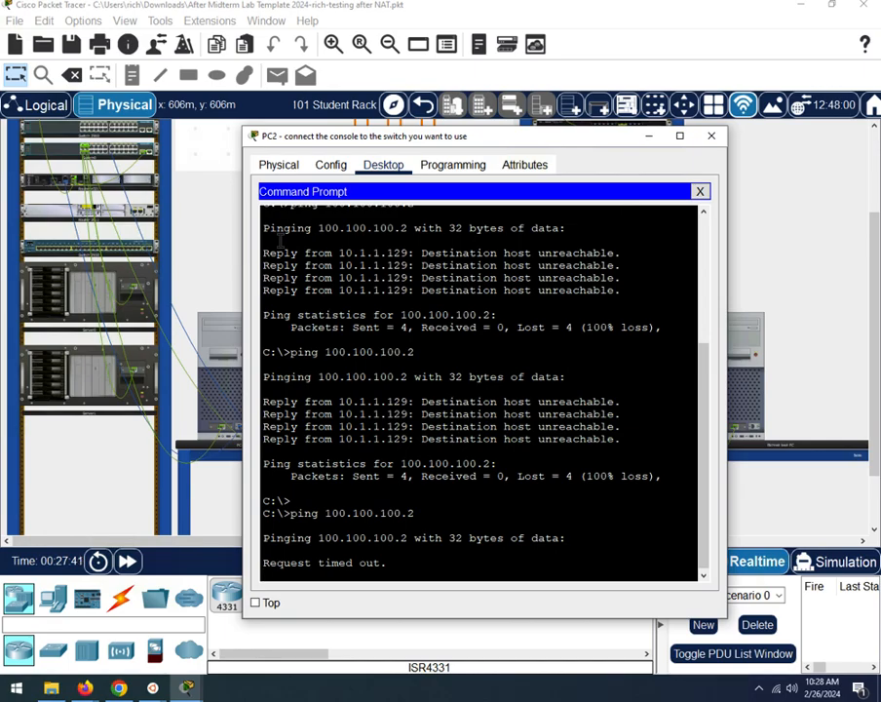
Step: Reopen PC1's router terminal and recall the earlier ip access-list extended outbound_from_vlan3 command from the history
{"action": "left_click", "coordinate": [213, 246]}
{"action": "left_click", "coordinate": [235, 384]}
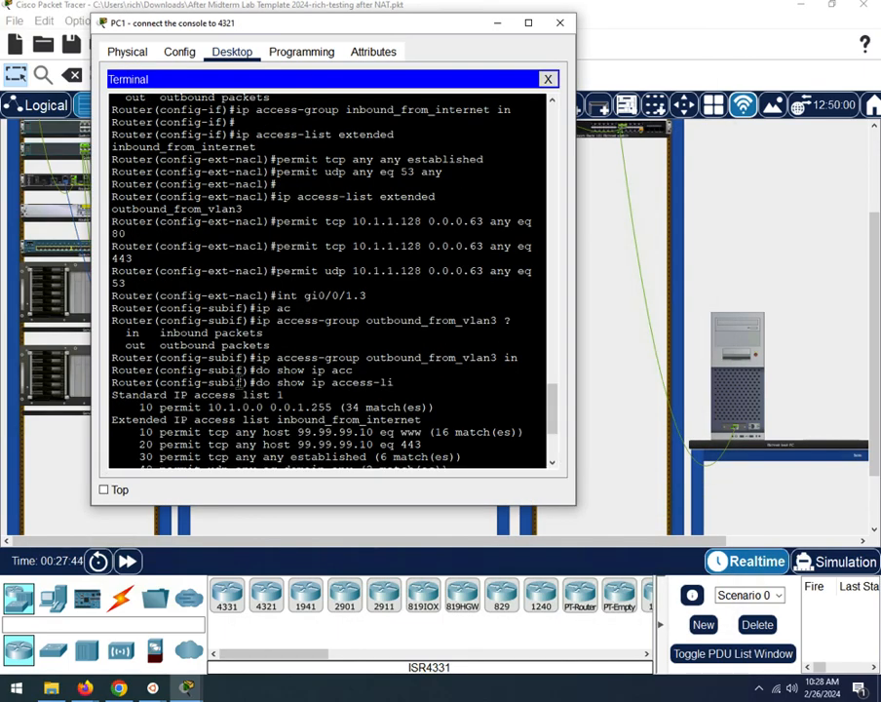
{"action": "scroll", "coordinate": [314, 366], "scroll_direction": "down", "scroll_amount": 5}
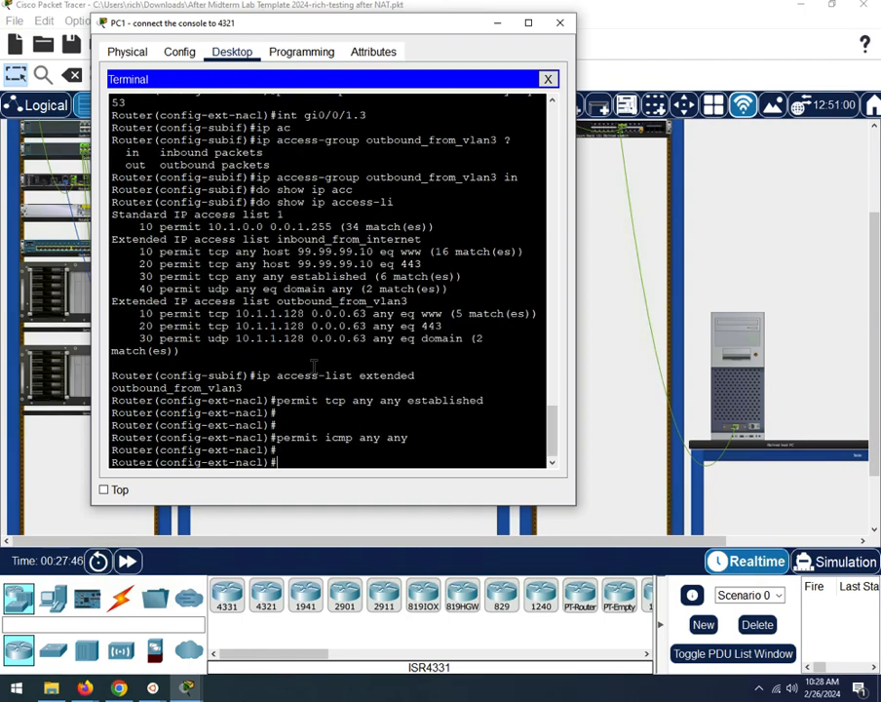
{"action": "type", "text": "do show ip access-li"}
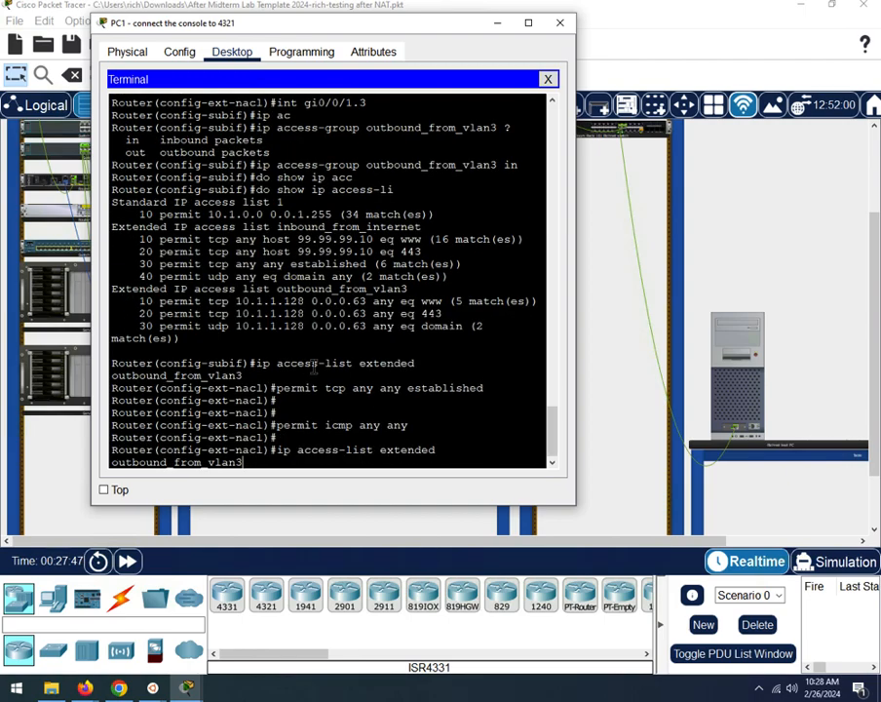
{"action": "key", "text": "Up"}
{"action": "key", "text": "Up"}
{"action": "key", "text": "Up"}
{"action": "key", "text": "Up"}
{"action": "key", "text": "Up"}
{"action": "key", "text": "Up"}
{"action": "key", "text": "Up"}
{"action": "key", "text": "Up"}
{"action": "key", "text": "Up"}
{"action": "key", "text": "Down"}
{"action": "key", "text": "Down"}
{"action": "key", "text": "Down"}
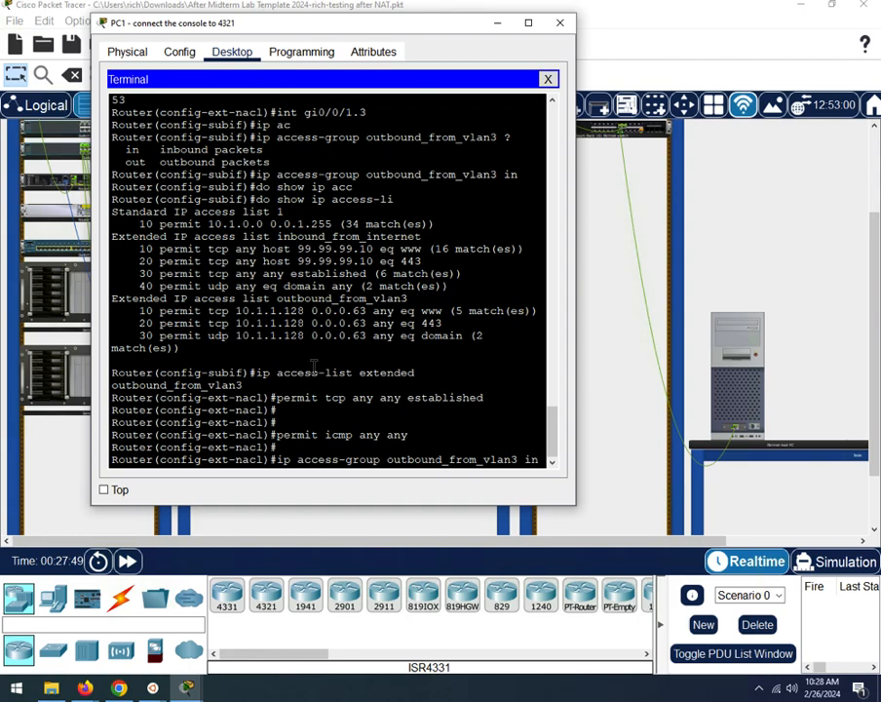
{"action": "key", "text": "Up"}
{"action": "key", "text": "Up"}
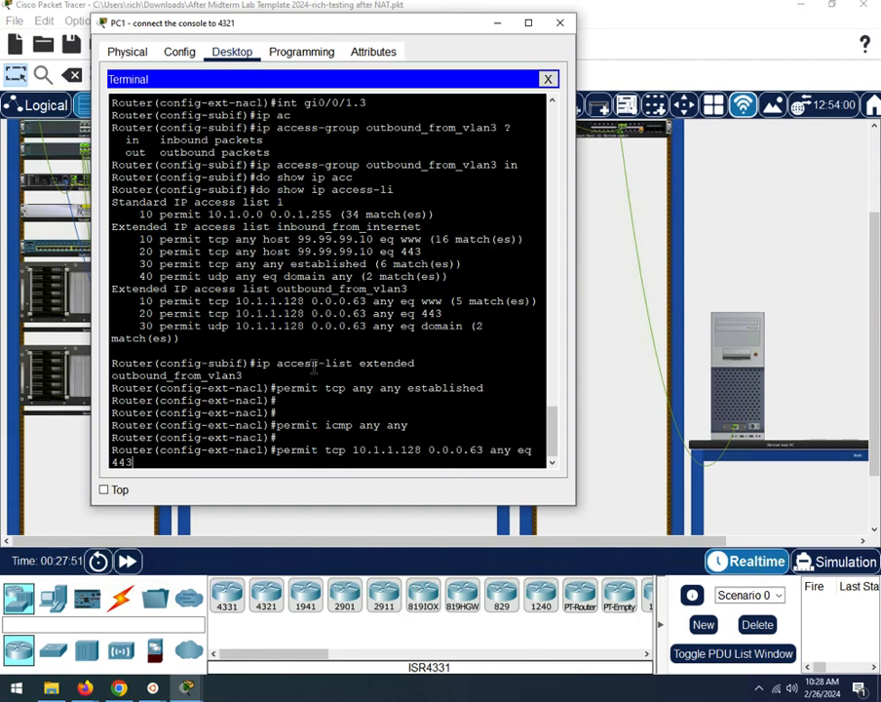
{"action": "key", "text": "Up"}
{"action": "key", "text": "Up"}
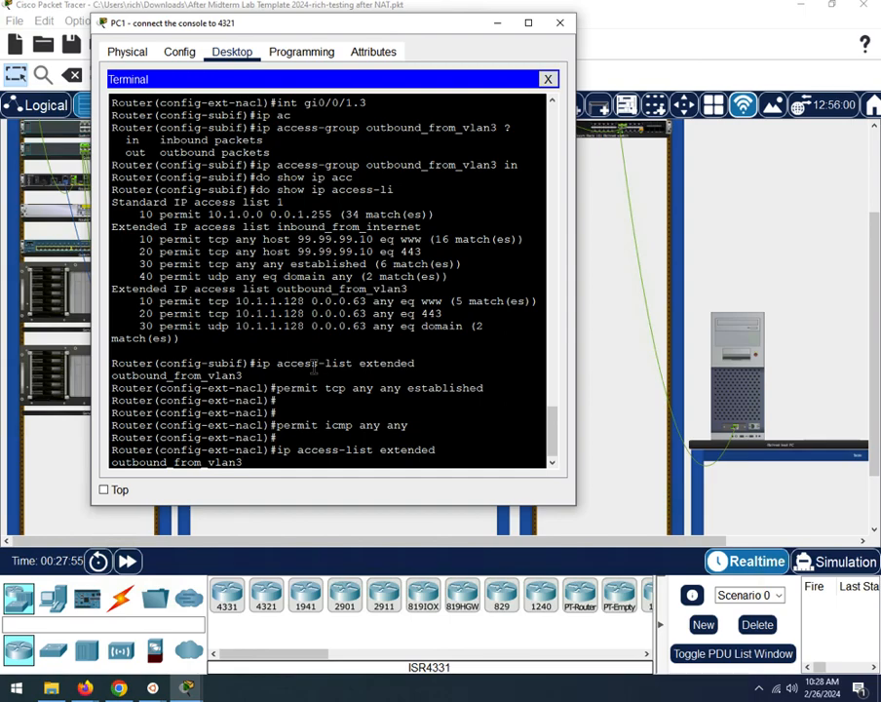
Step: Replace the list name in the recalled command with Inbound_from_Internet and run it to enter that extended access list
{"action": "key", "text": "BackSpace"}
{"action": "key", "text": "BackSpace"}
{"action": "key", "text": "BackSpace"}
{"action": "key", "text": "BackSpace"}
{"action": "key", "text": "BackSpace"}
{"action": "key", "text": "BackSpace"}
{"action": "key", "text": "BackSpace"}
{"action": "key", "text": "BackSpace"}
{"action": "key", "text": "BackSpace"}
{"action": "key", "text": "BackSpace"}
{"action": "key", "text": "BackSpace"}
{"action": "key", "text": "BackSpace"}
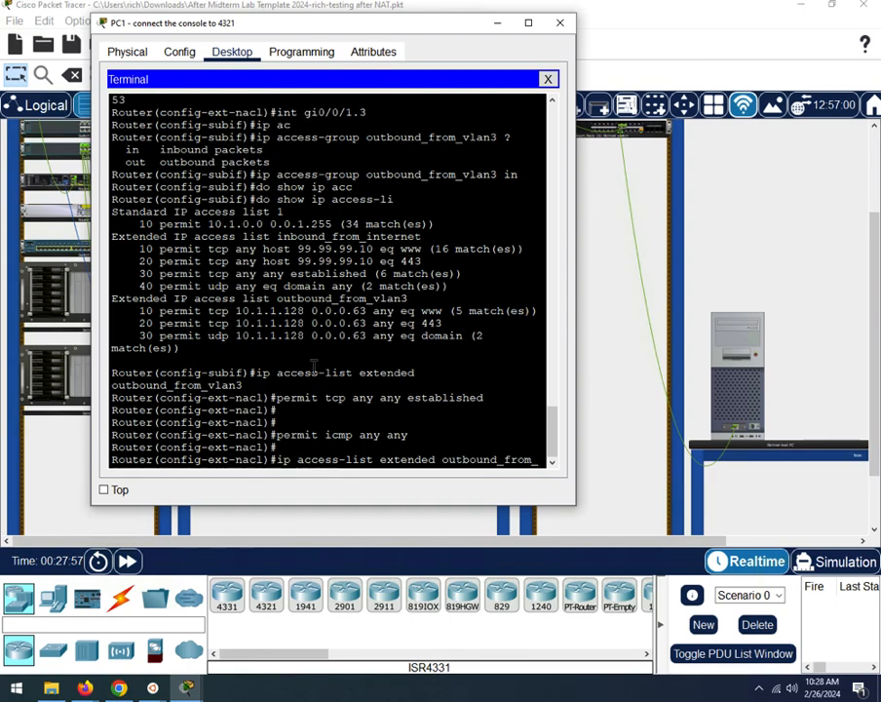
{"action": "key", "text": "BackSpace"}
{"action": "key", "text": "BackSpace"}
{"action": "key", "text": "BackSpace"}
{"action": "key", "text": "BackSpace"}
{"action": "key", "text": "BackSpace"}
{"action": "key", "text": "BackSpace"}
{"action": "key", "text": "BackSpace"}
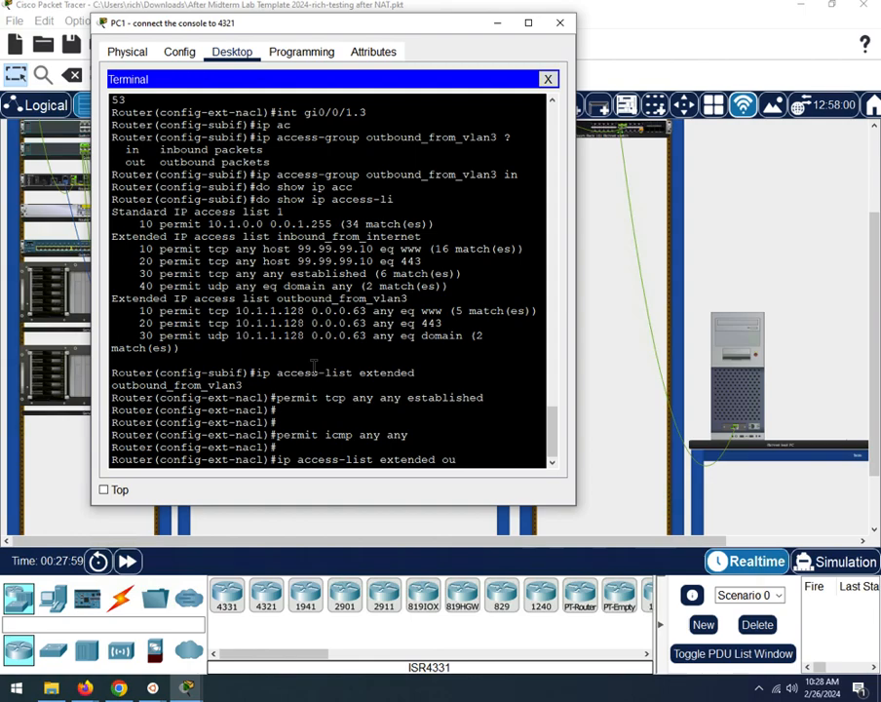
{"action": "type", "text": "Inmoun"}
{"action": "key", "text": "BackSpace"}
{"action": "type", "text": "bound_f"}
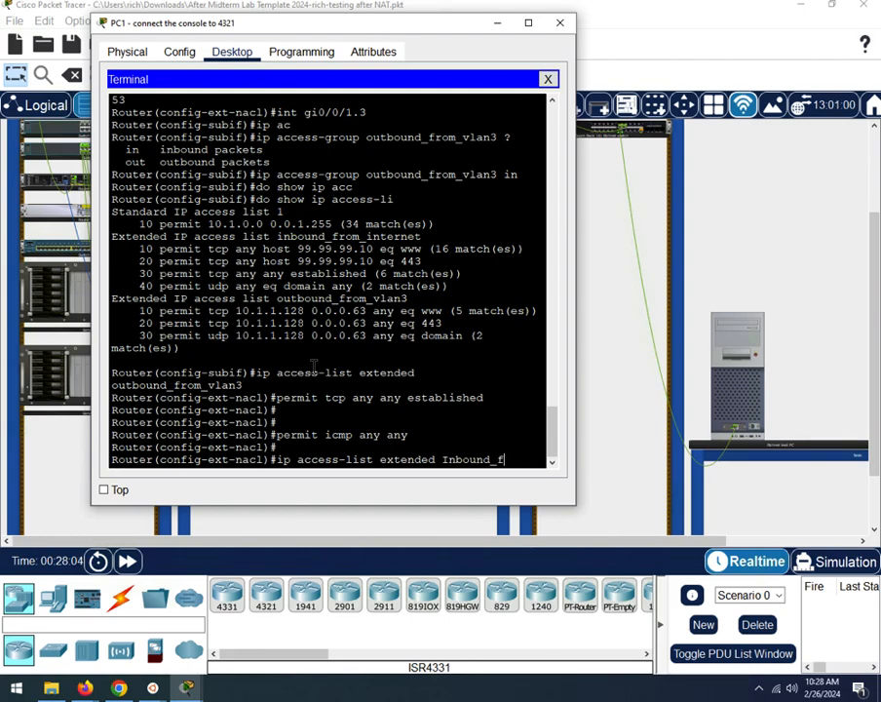
{"action": "type", "text": "rom_Internt"}
{"action": "key", "text": "BackSpace"}
{"action": "key", "text": "BackSpace"}
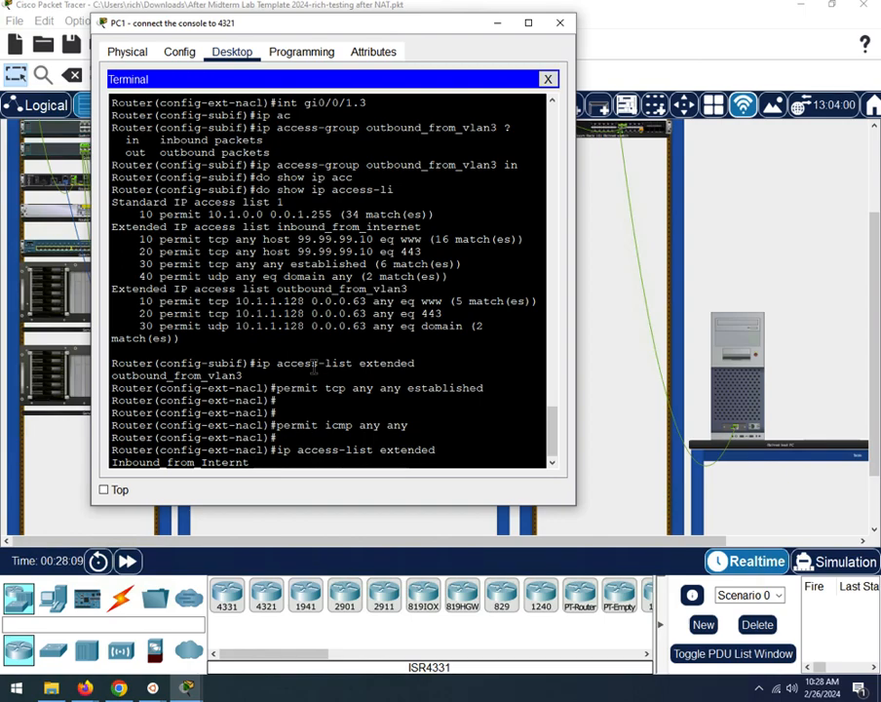
{"action": "type", "text": "net"}
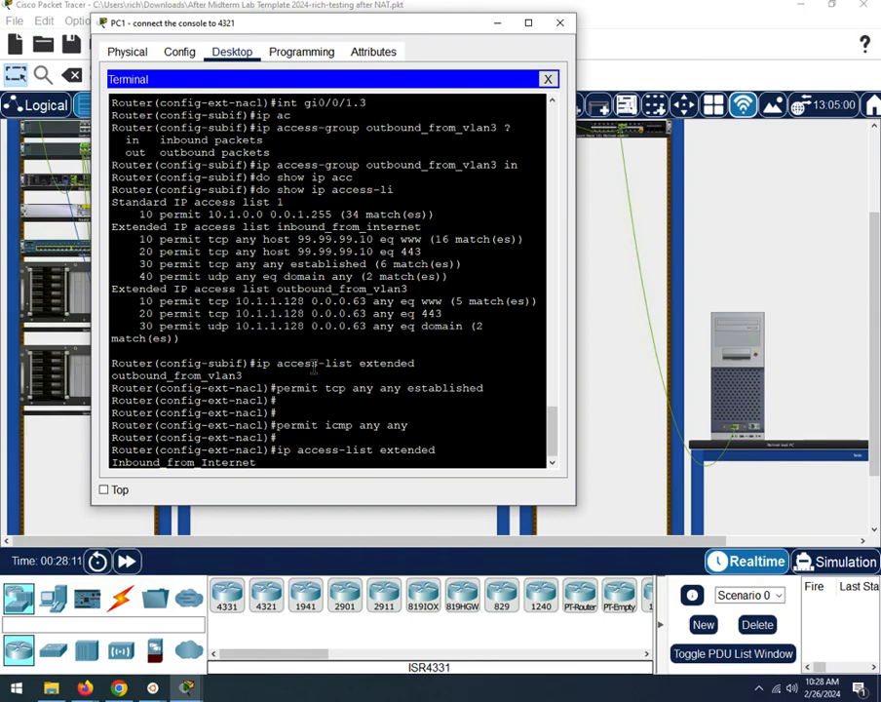
{"action": "key", "text": "Return"}
Step: Add permit icmp any any to the Inbound_from_Internet access list and minimize PC1's window
{"action": "type", "text": "permit icp"}
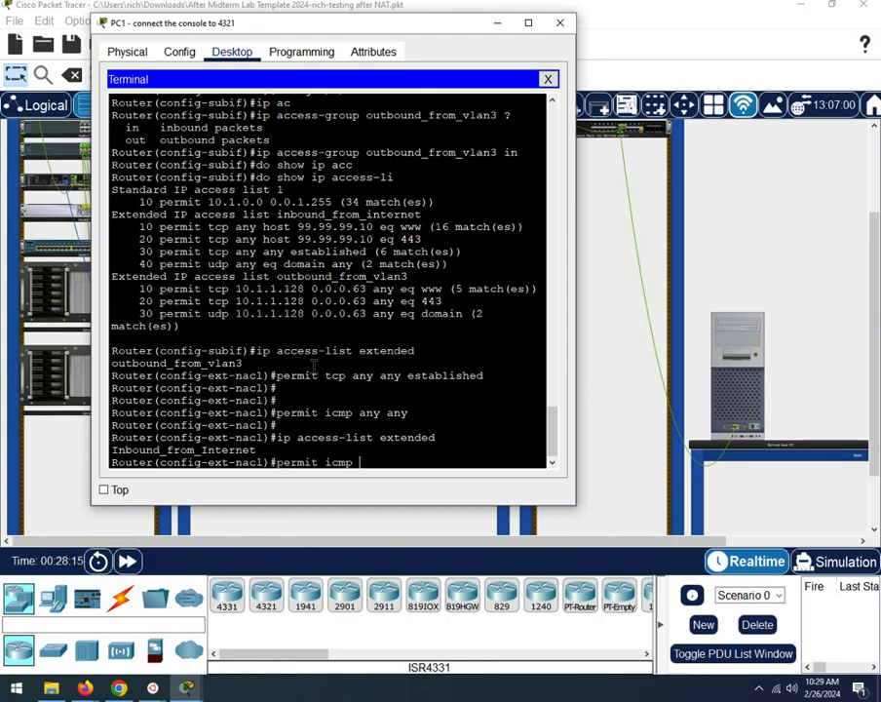
{"action": "type", "text": " anmy "}
{"action": "type", "text": " any any"}
{"action": "key", "text": "Return"}
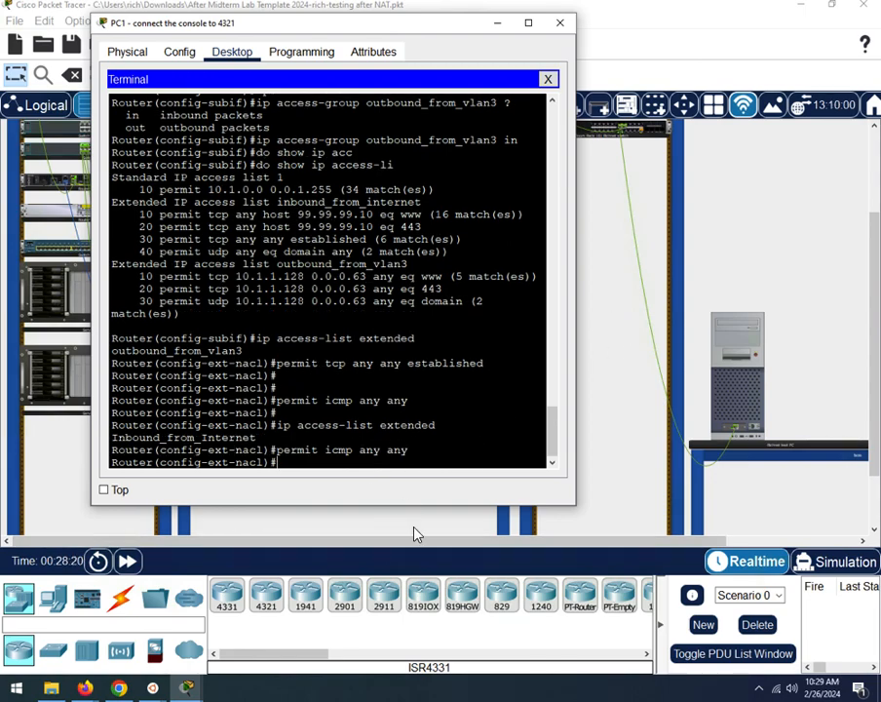
{"action": "left_click", "coordinate": [688, 19]}
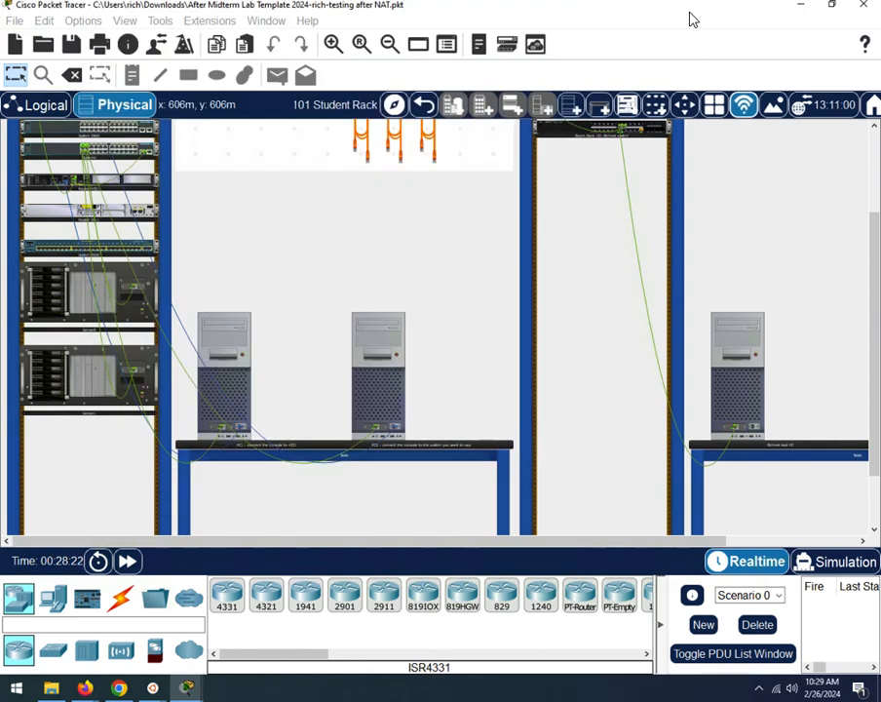
Step: Reopen PC2's command prompt and repeat the ping to 100.100.100.2
{"action": "left_click", "coordinate": [376, 395]}
{"action": "key", "text": "Up"}
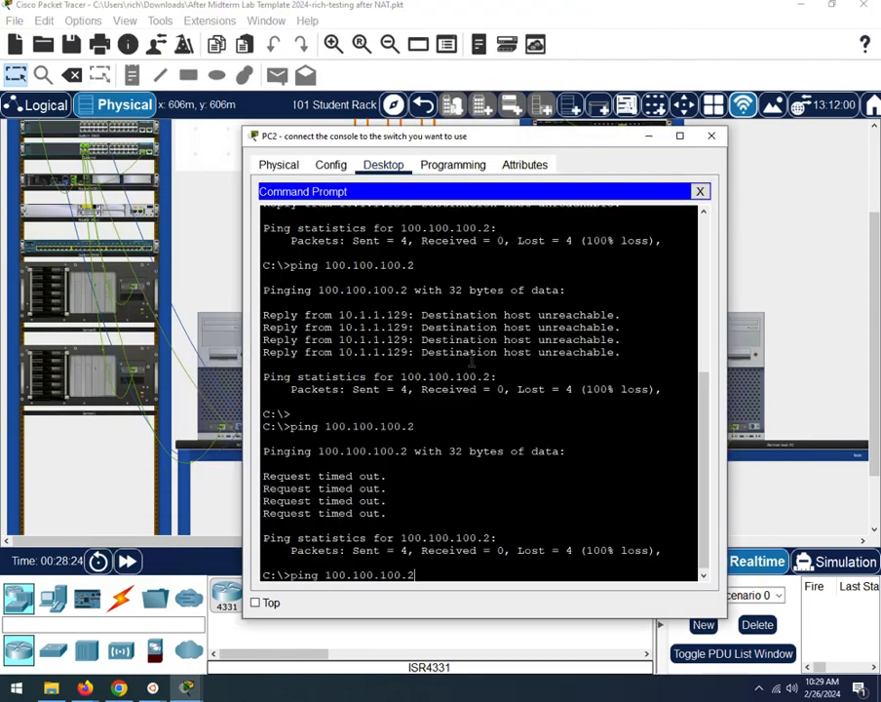
{"action": "key", "text": "Return"}
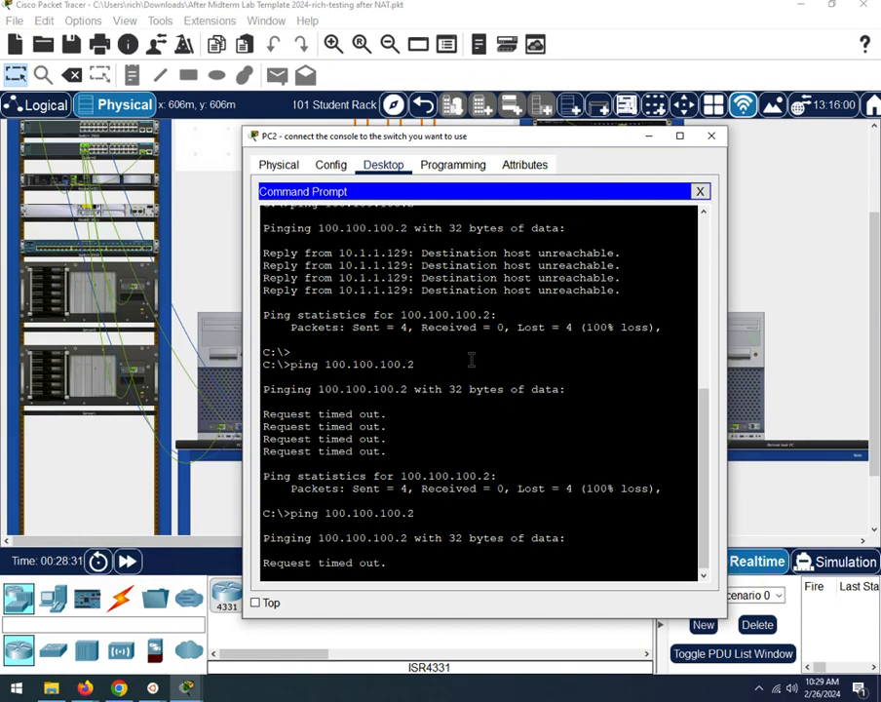
Step: Display the running configuration in PC1's router terminal with do show run and examine the access list names and entries
{"action": "left_click", "coordinate": [235, 380]}
{"action": "type", "text": "do show run"}
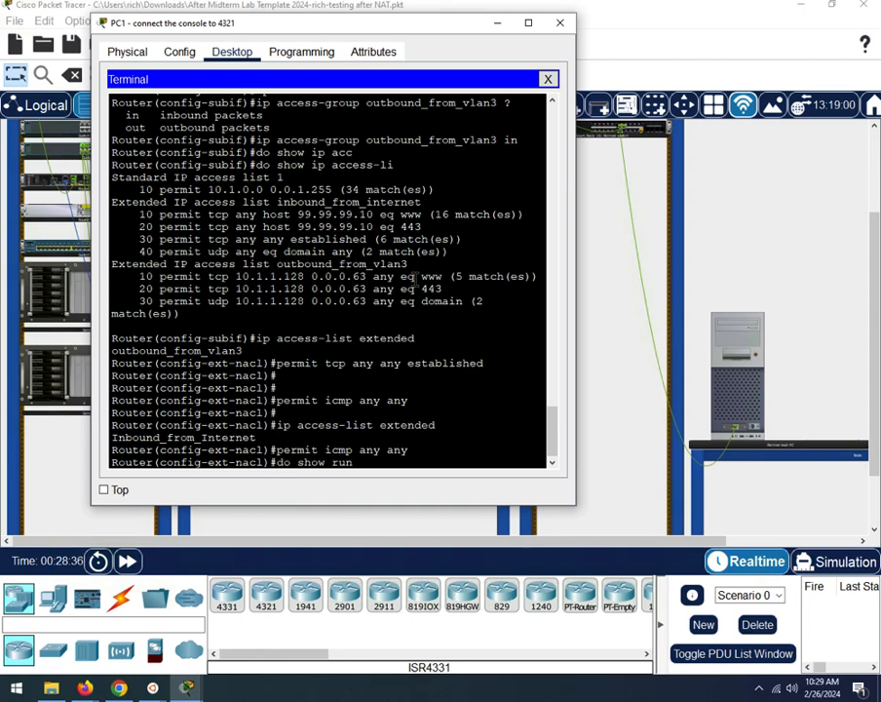
{"action": "key", "text": "Return"}
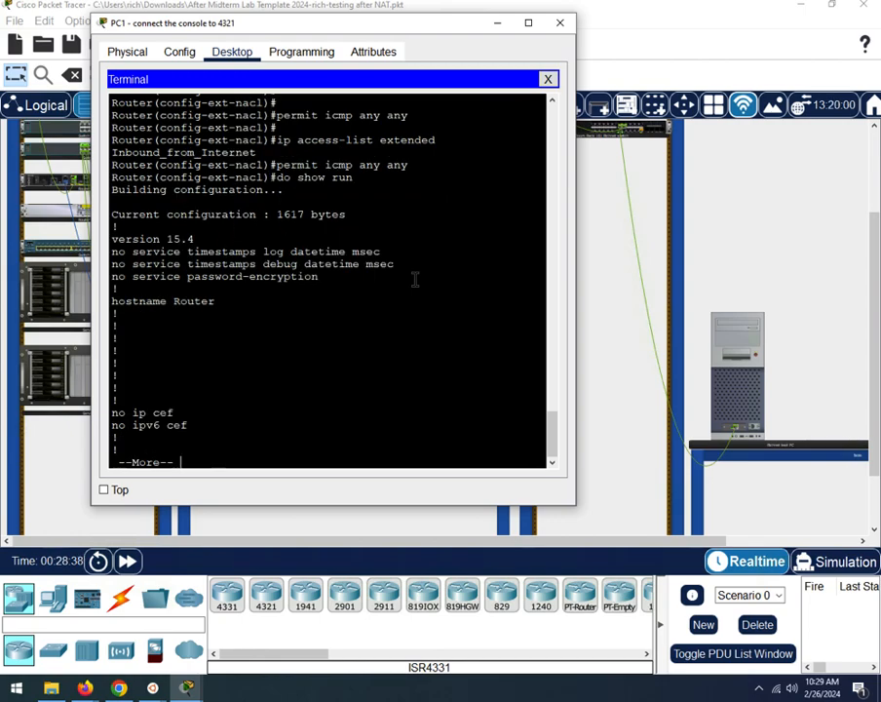
{"action": "key", "text": "space"}
{"action": "key", "text": "space"}
{"action": "key", "text": "space"}
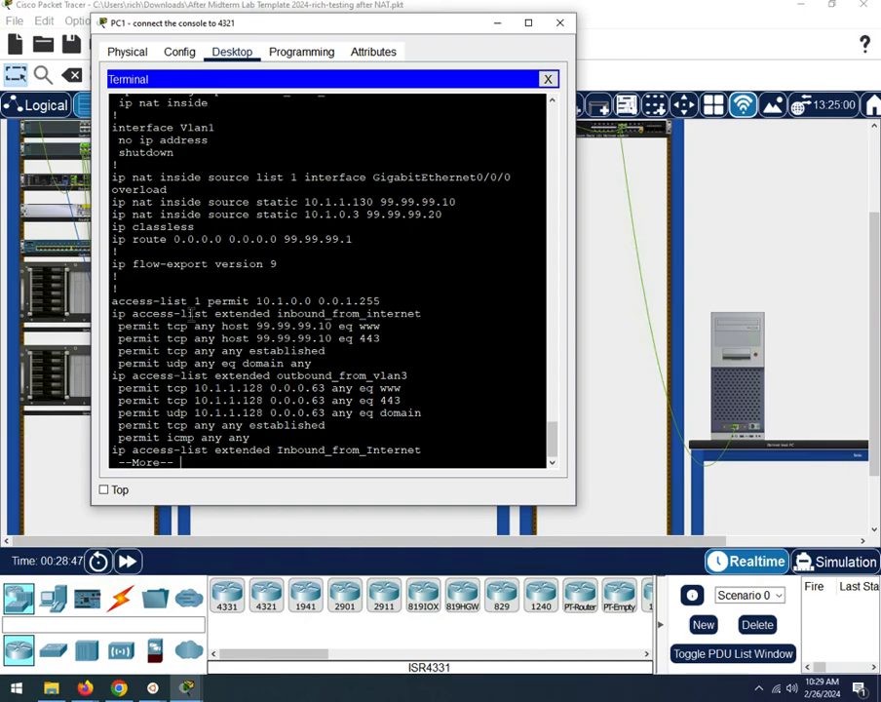
{"action": "key", "text": "Return"}
{"action": "key", "text": "Return"}
{"action": "key", "text": "Return"}
{"action": "key", "text": "Return"}
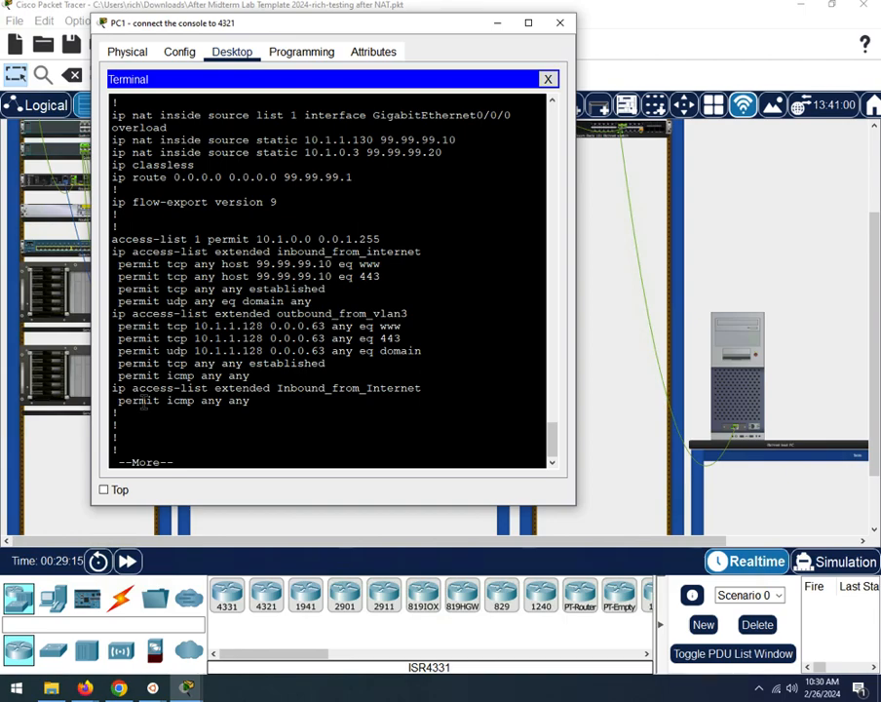
{"action": "key", "text": "q"}
Step: Recall the access list command, correct the name to lowercase inbound_from_internet and enter that extended access list
{"action": "key", "text": "Up"}
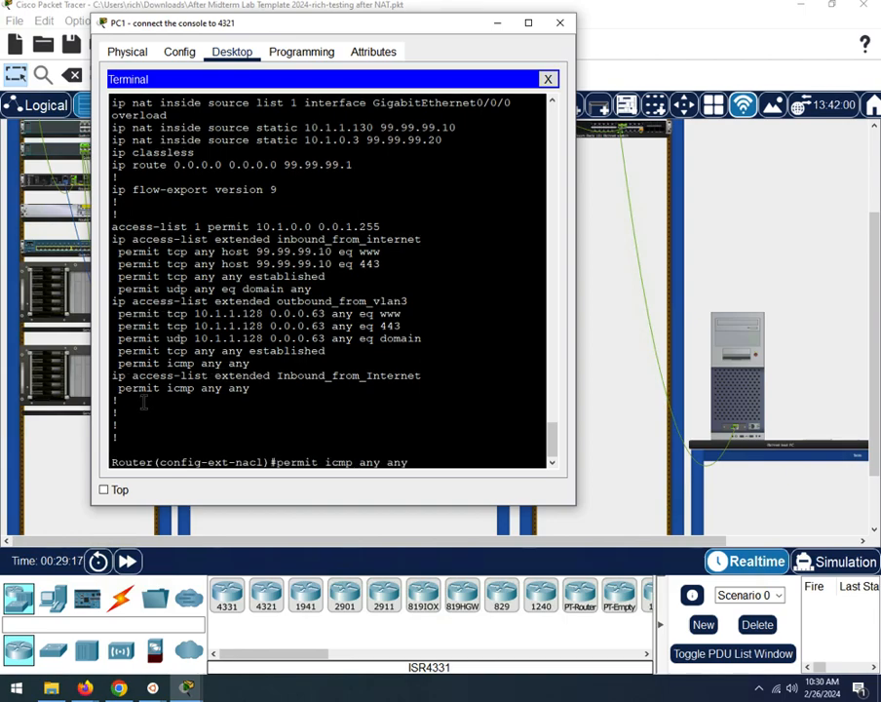
{"action": "key", "text": "Up"}
{"action": "key", "text": "Left"}
{"action": "key", "text": "Left"}
{"action": "key", "text": "Left"}
{"action": "key", "text": "Left"}
{"action": "key", "text": "Left"}
{"action": "key", "text": "Left"}
{"action": "key", "text": "Left"}
{"action": "key", "text": "Left"}
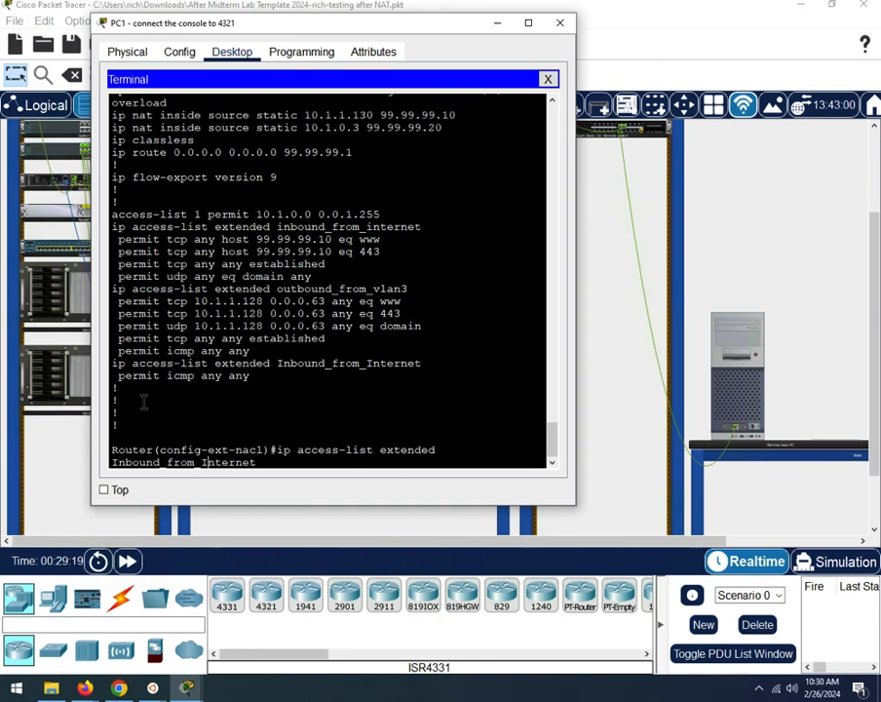
{"action": "key", "text": "Delete"}
{"action": "type", "text": "i"}
{"action": "key", "text": "Left"}
{"action": "key", "text": "Left"}
{"action": "key", "text": "Left"}
{"action": "key", "text": "Left"}
{"action": "key", "text": "Left"}
{"action": "key", "text": "Left"}
{"action": "key", "text": "Left"}
{"action": "key", "text": "Delete"}
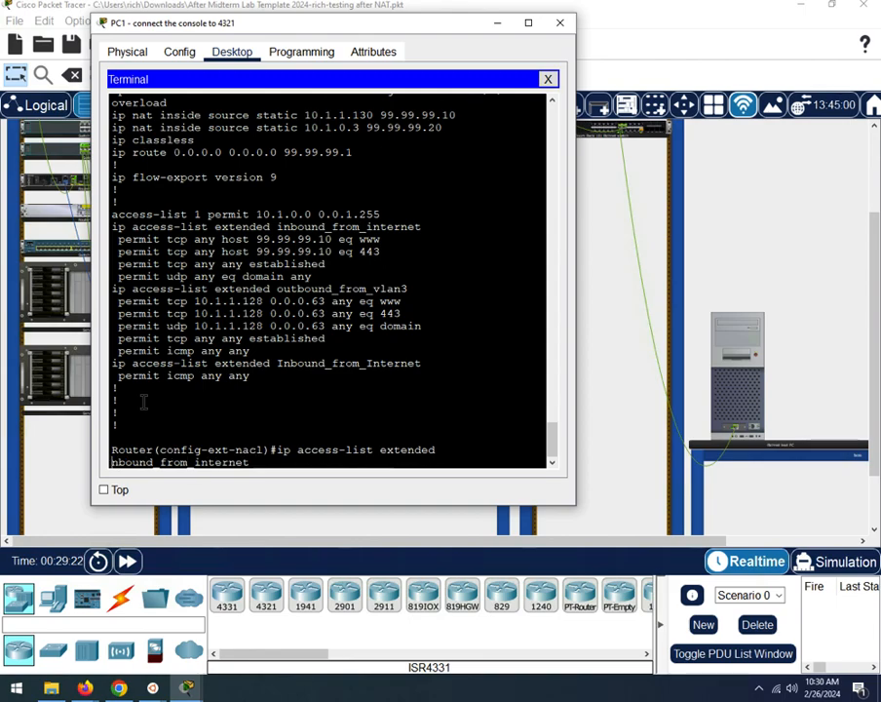
{"action": "type", "text": "i"}
{"action": "key", "text": "Return"}
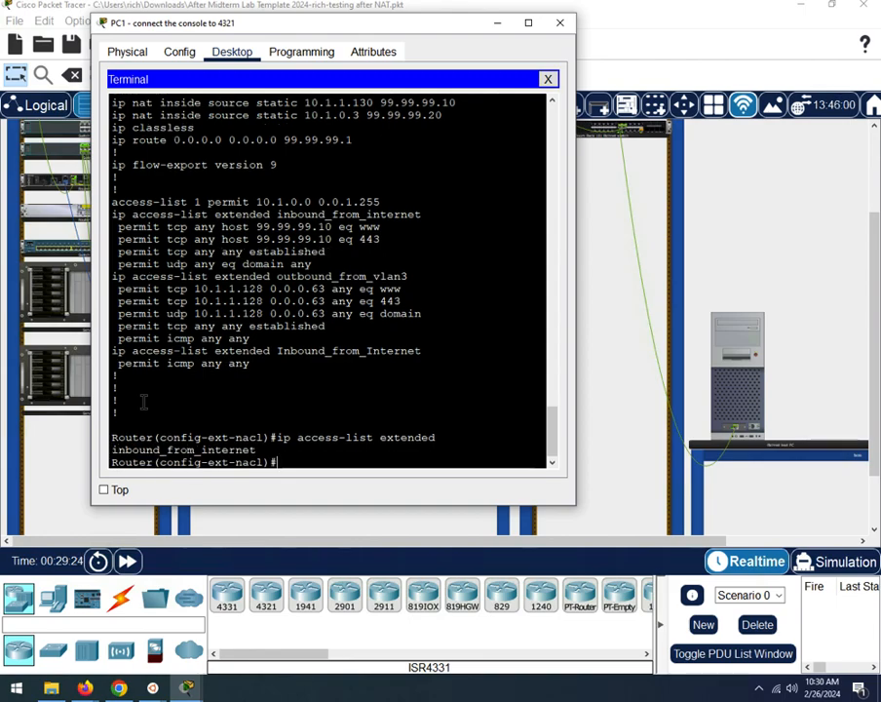
Step: Add permit icmp any any to the inbound_from_internet access list and minimize PC1's window
{"action": "key", "text": "Up"}
{"action": "key", "text": "Up"}
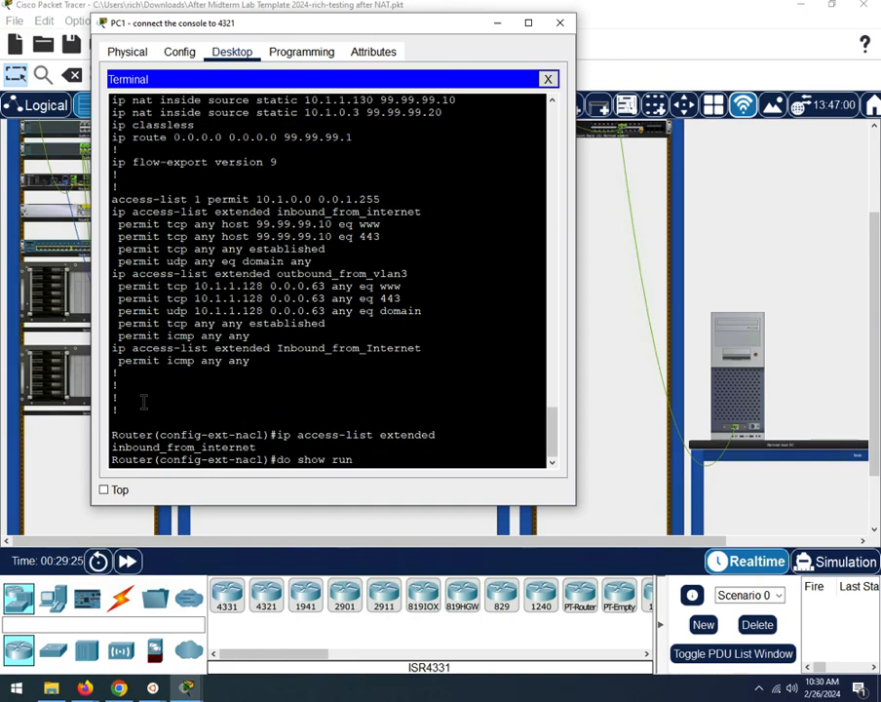
{"action": "key", "text": "Up"}
{"action": "key", "text": "Return"}
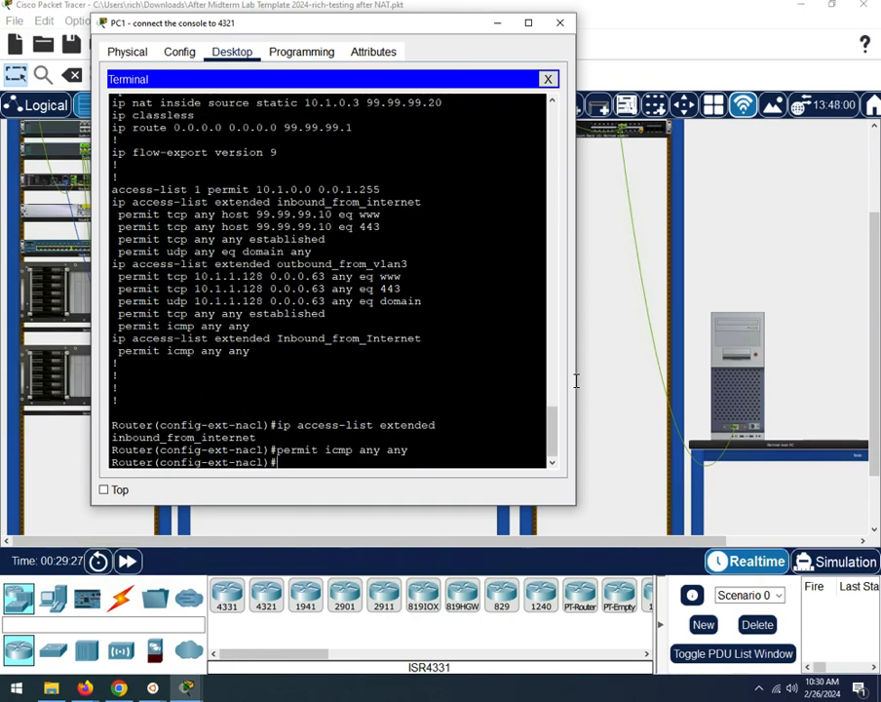
{"action": "left_click", "coordinate": [601, 413]}
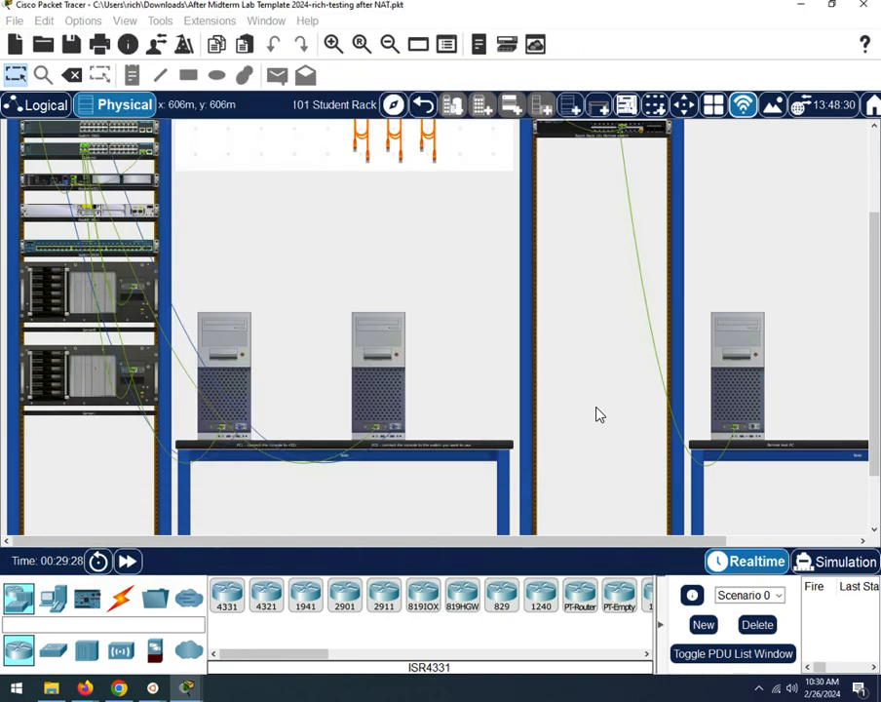
Step: Ping 100.100.100.2 from PC2's command prompt to test the inbound ICMP rule, and minimize its window
{"action": "left_click", "coordinate": [379, 392]}
{"action": "key", "text": "Up"}
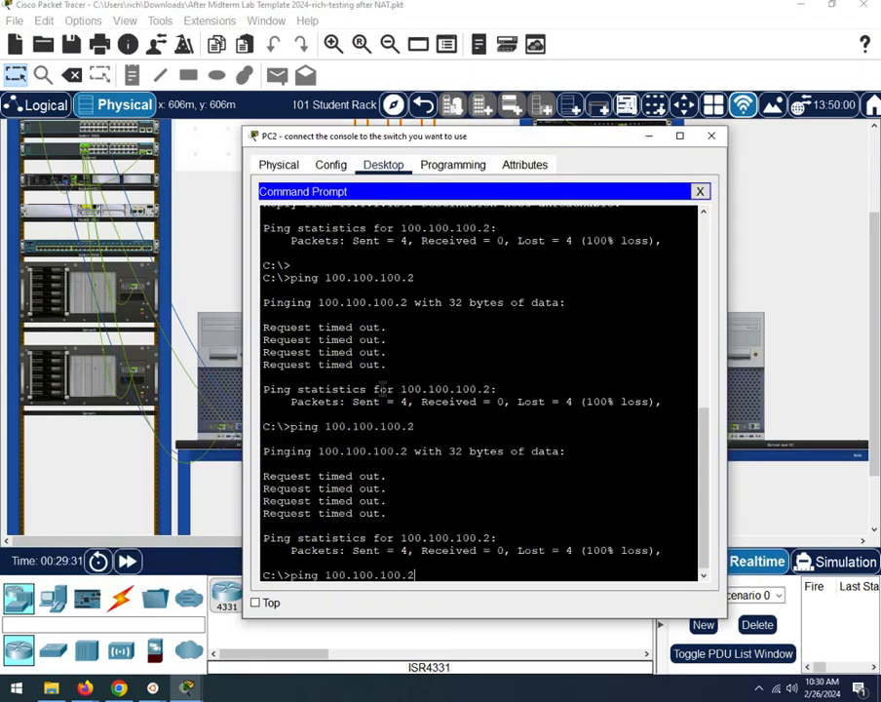
{"action": "key", "text": "Return"}
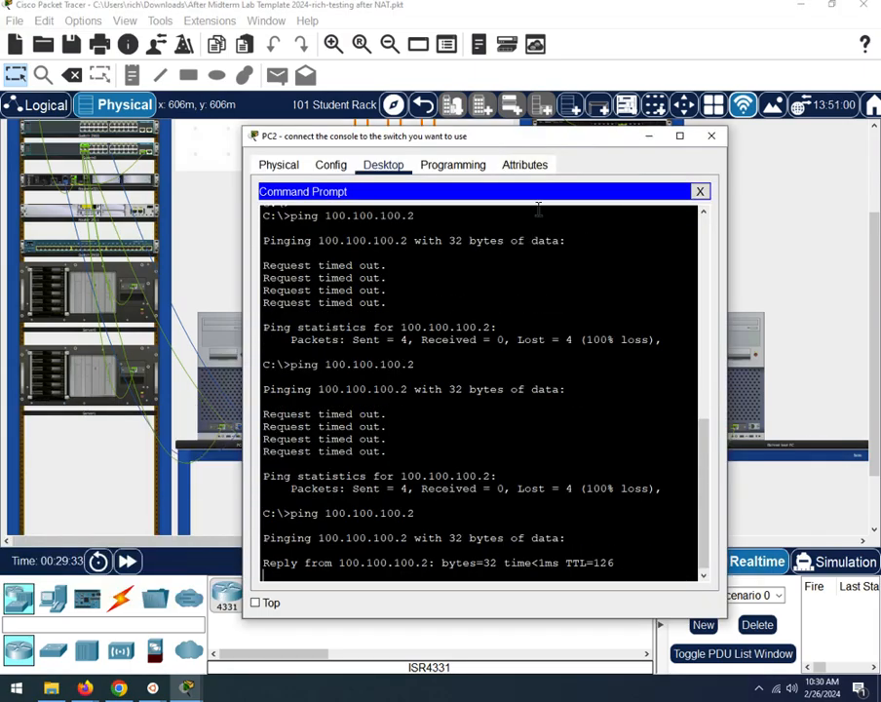
{"action": "left_click", "coordinate": [650, 136]}
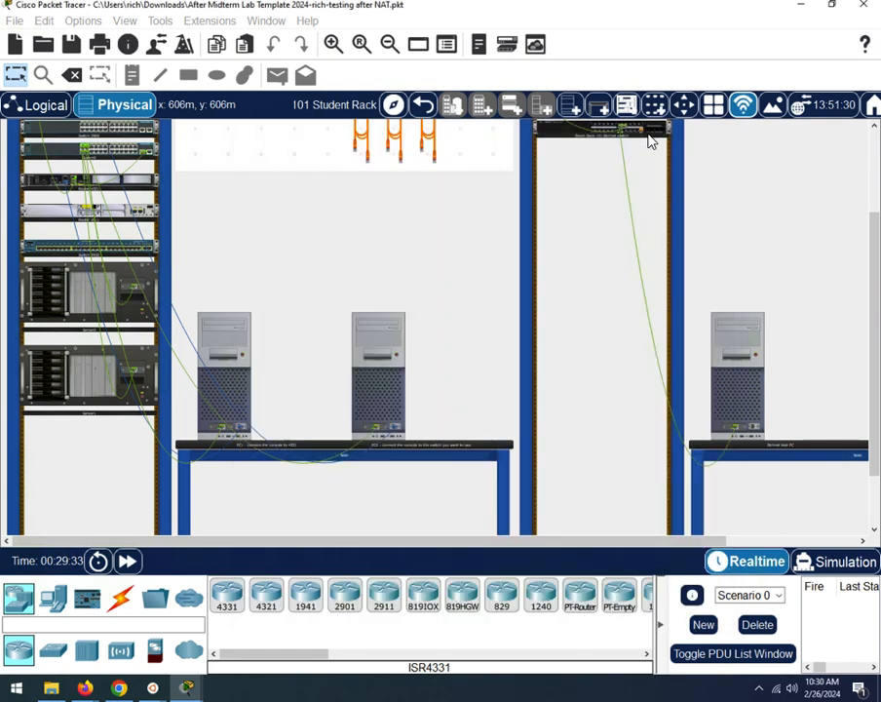
Step: Reopen PC1's router terminal and list the access lists with their match counts using do show ip access-list
{"action": "left_click", "coordinate": [242, 380]}
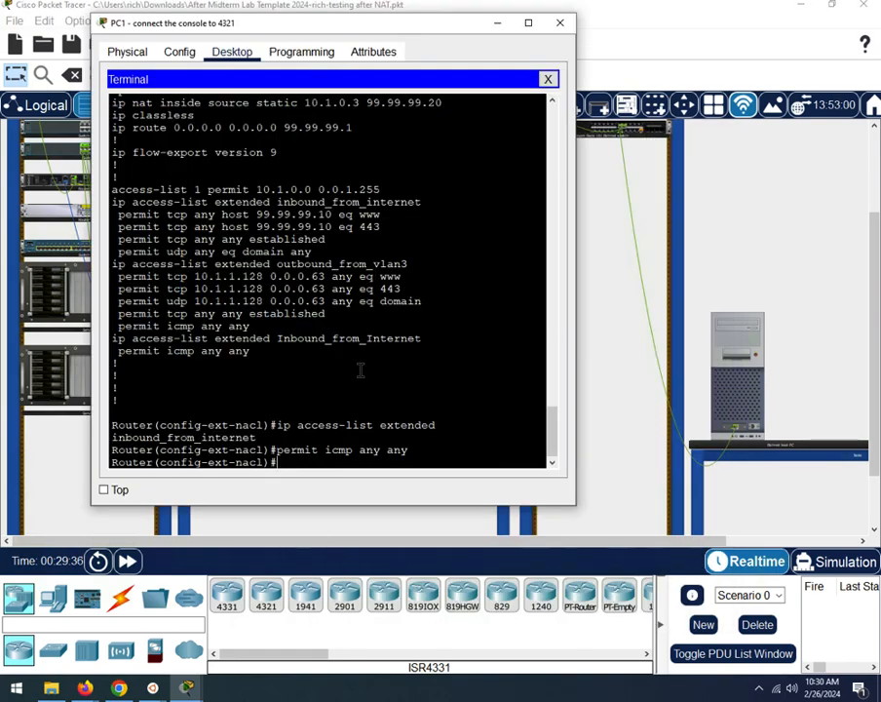
{"action": "type", "text": "do show ip"}
{"action": "key", "text": "Tab"}
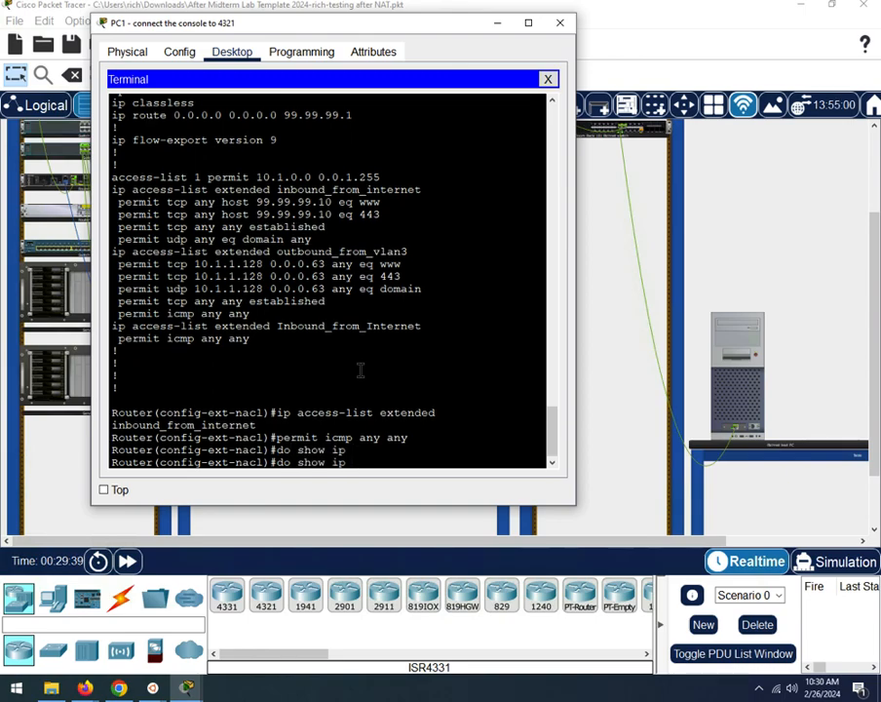
{"action": "type", "text": "access-list"}
{"action": "key", "text": "Return"}
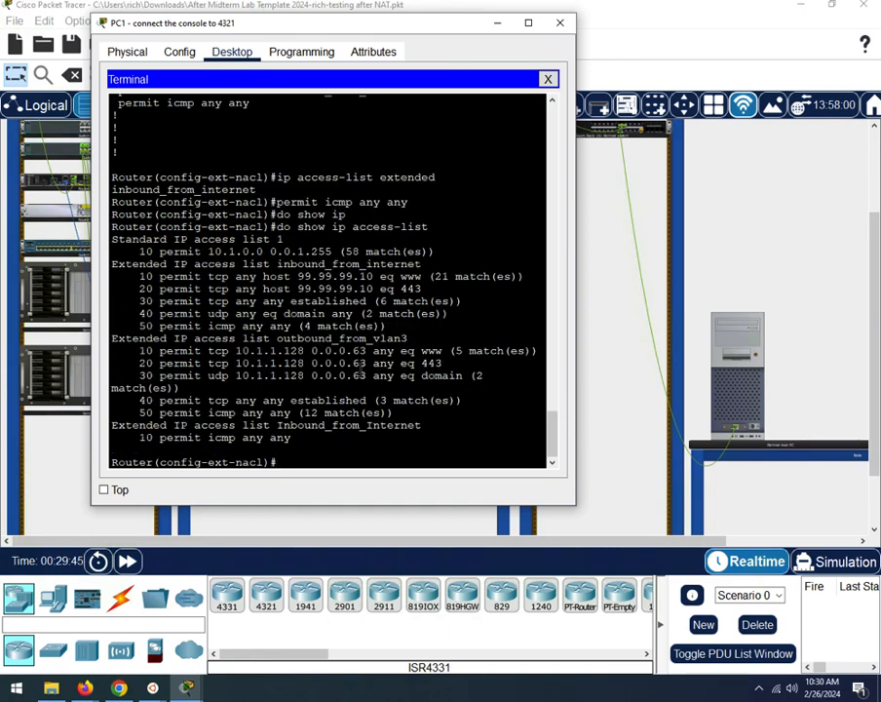